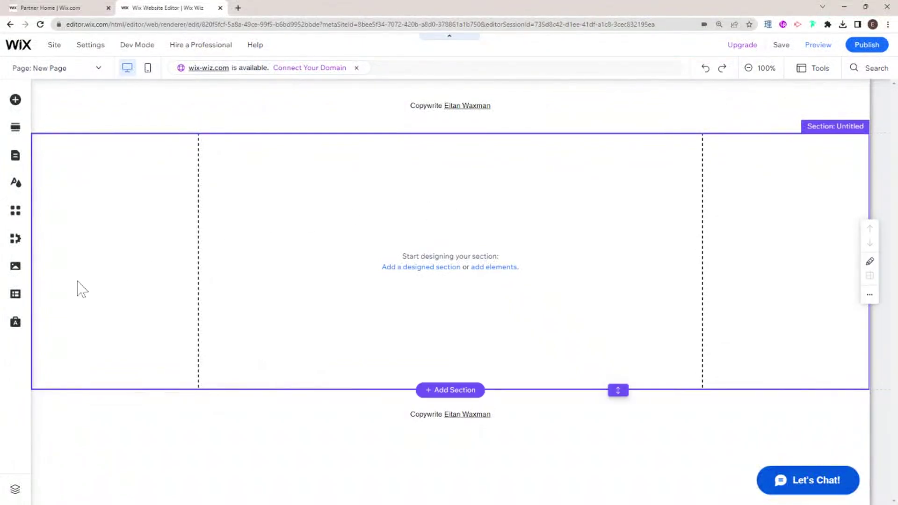
Step: Open the Mock Data collection in the Content Manager, examine its rows and fields, and close it
click(15, 294)
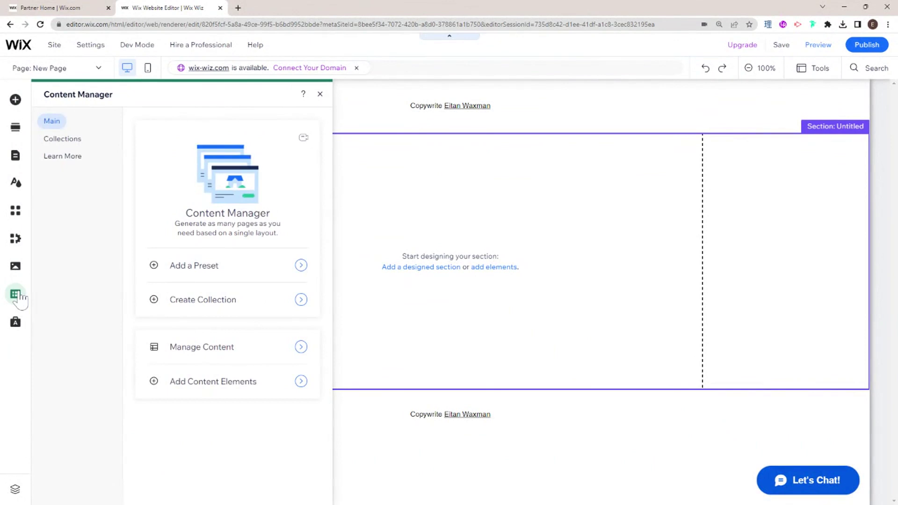
click(74, 139)
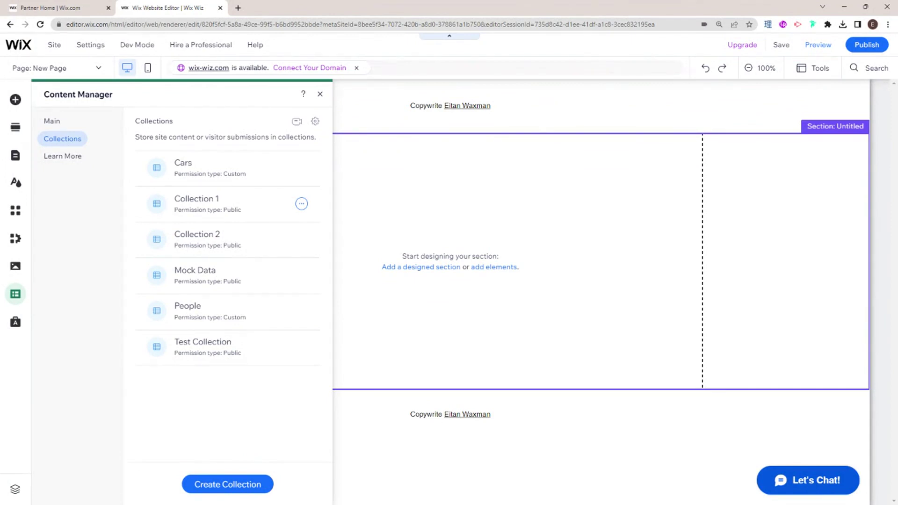
click(202, 282)
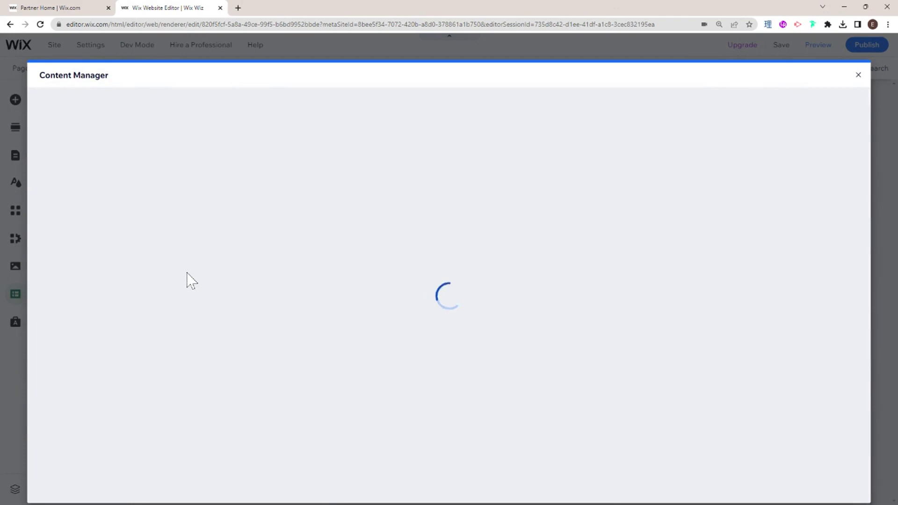
scroll(281, 255, down, 1)
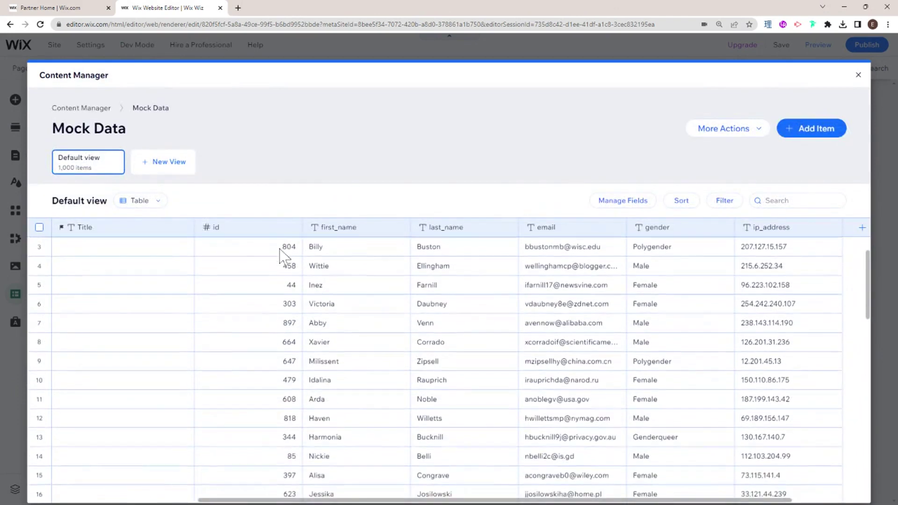
scroll(295, 281, up, 1)
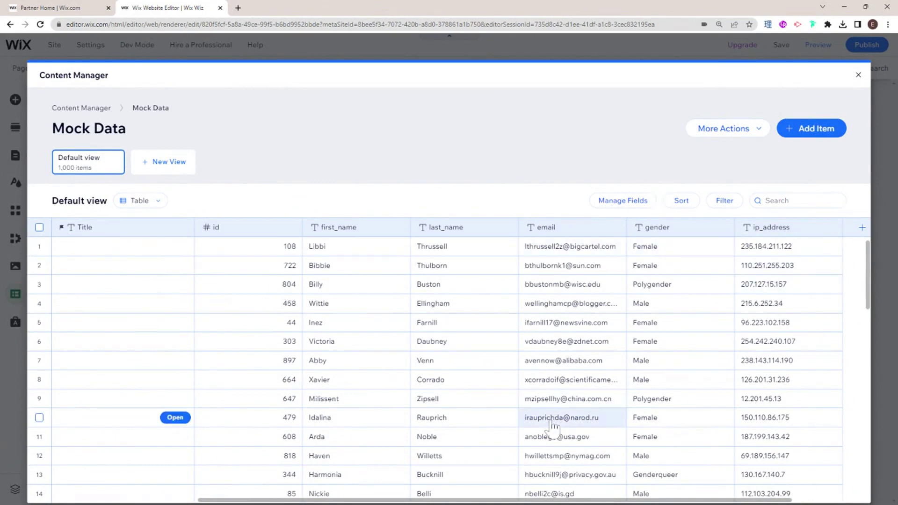
drag(452, 500, 532, 500)
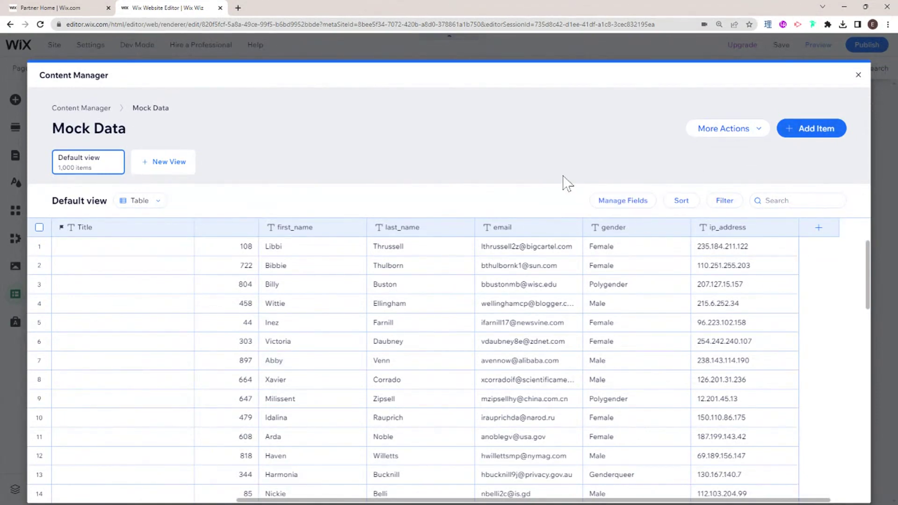
click(858, 75)
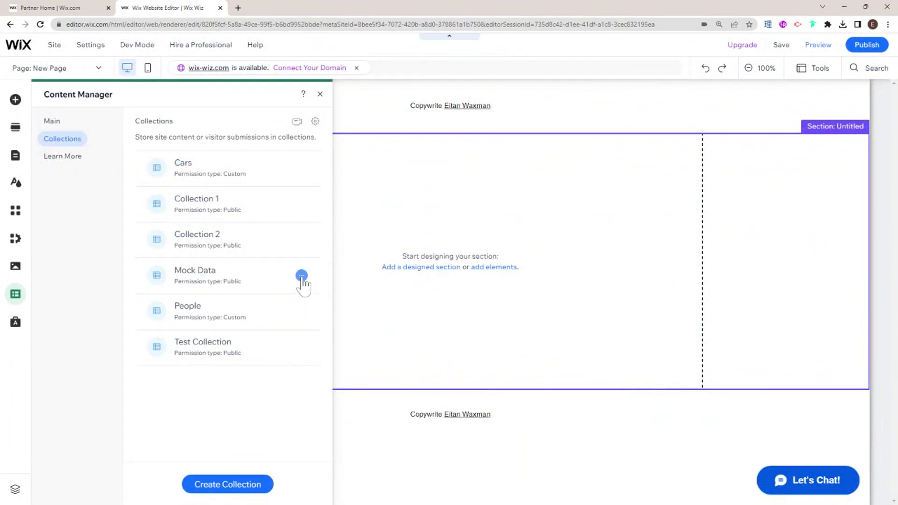
Step: Review the dynamic page options offered for the Mock Data collection and close the Content Manager
click(302, 277)
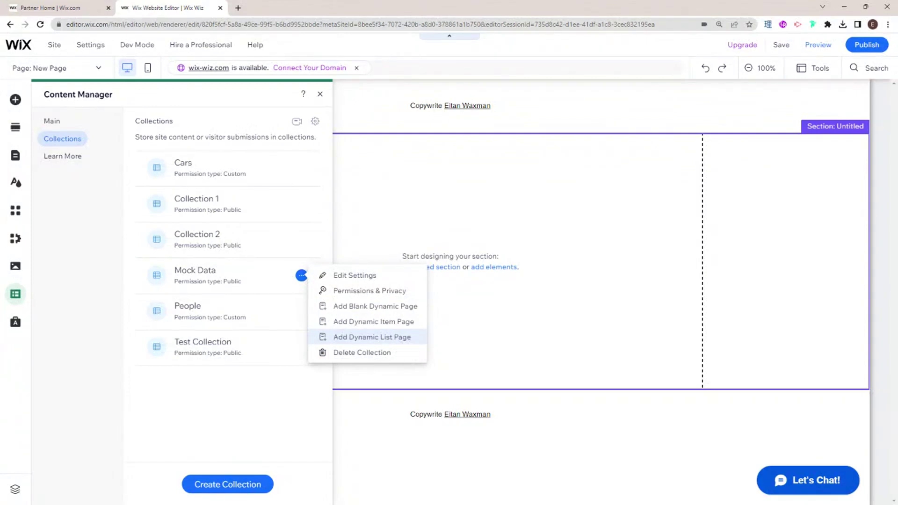
click(320, 94)
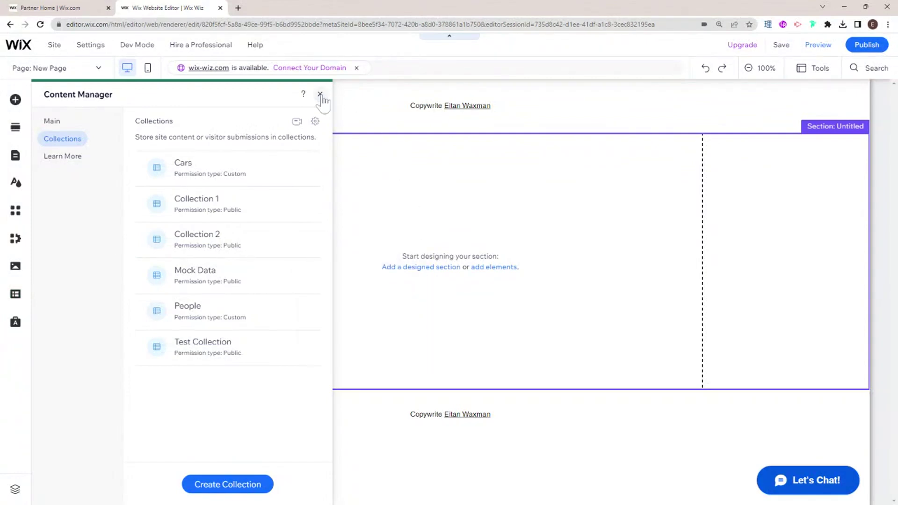
click(320, 95)
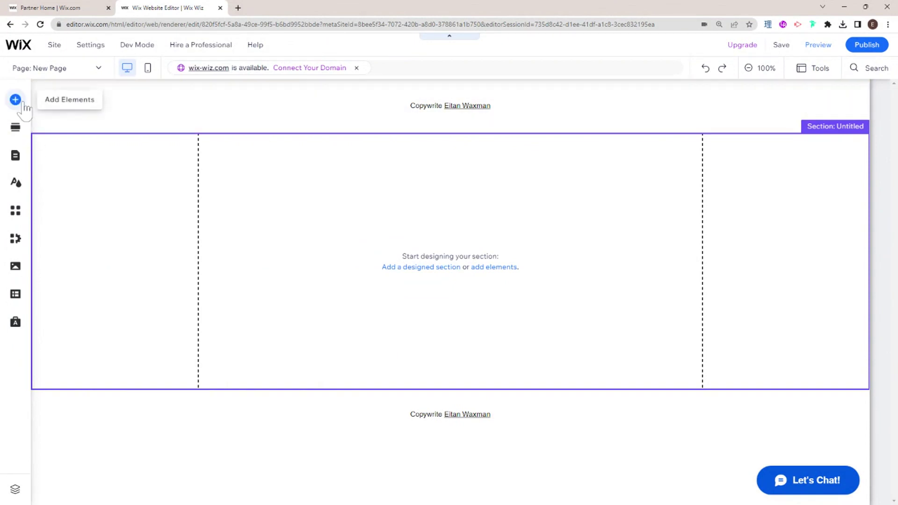
Step: Check the Dynamic Pages section of the site's pages and close it
click(16, 155)
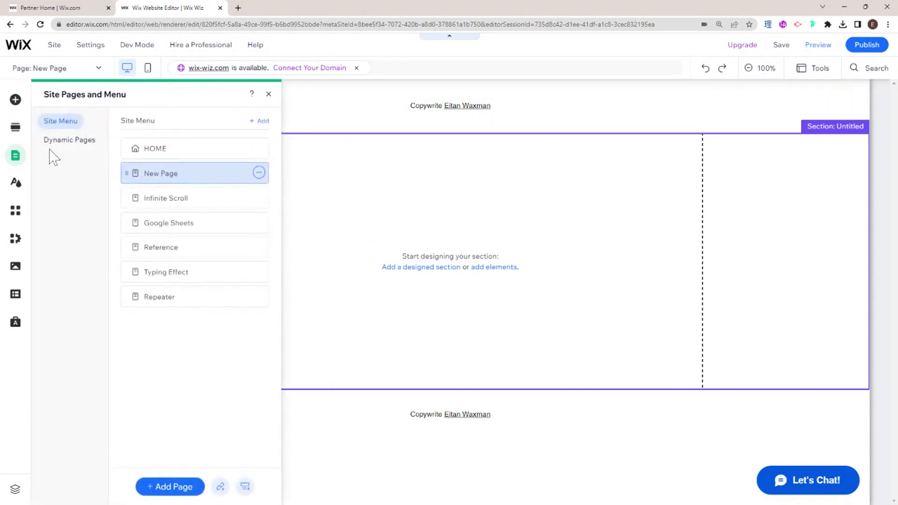
click(70, 141)
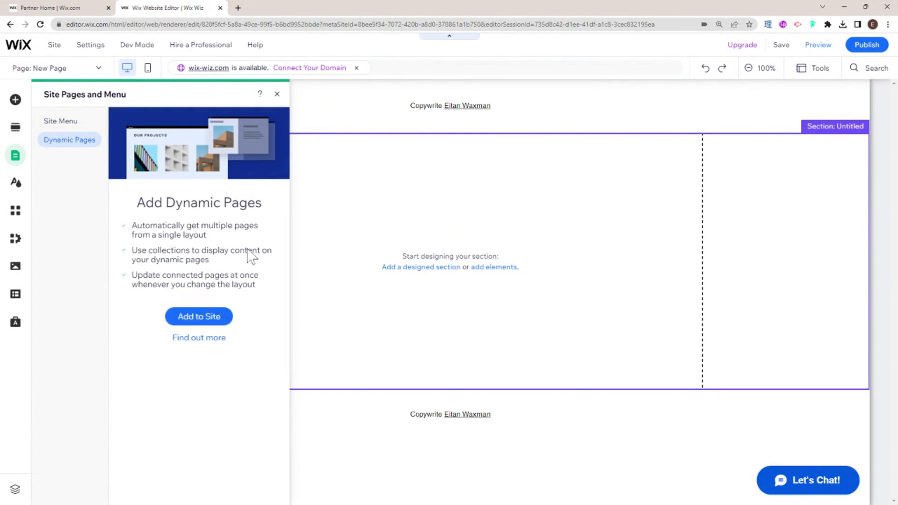
click(277, 94)
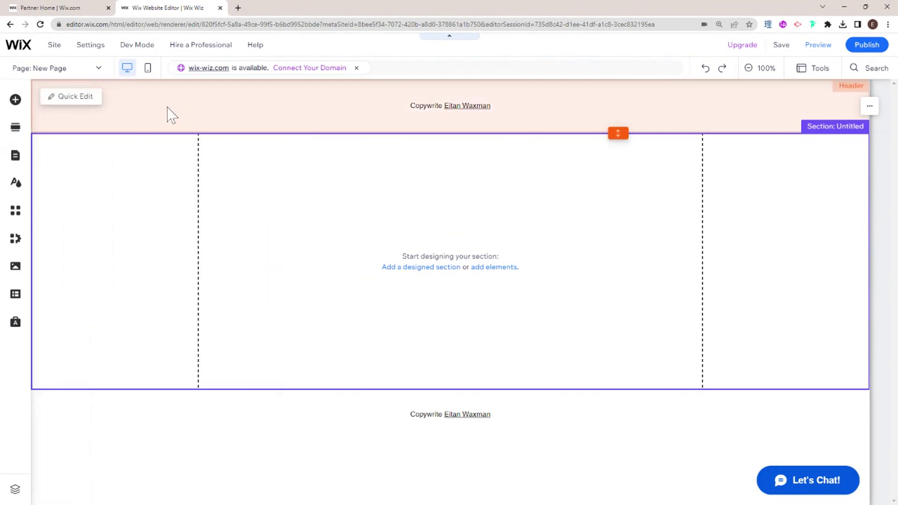
Step: Turn on Velo Dev Mode and show the site's database collections
mouse_move(145, 52)
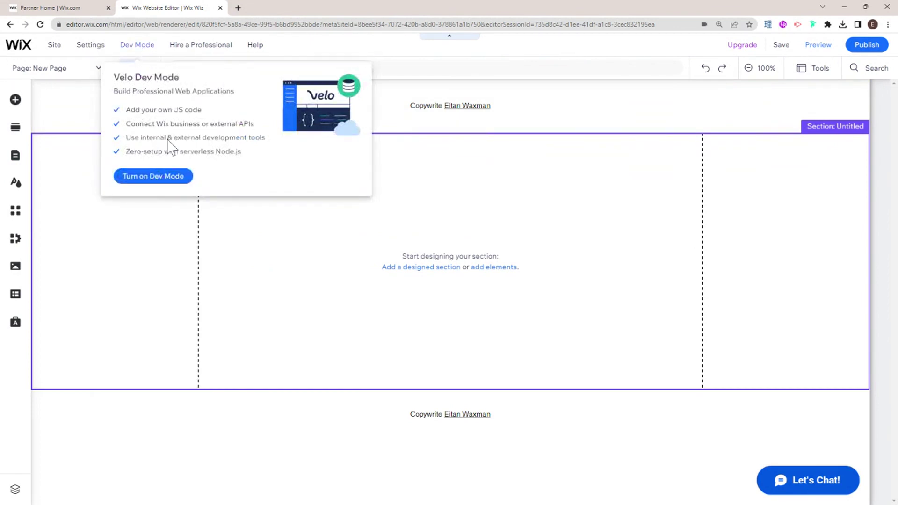
click(168, 177)
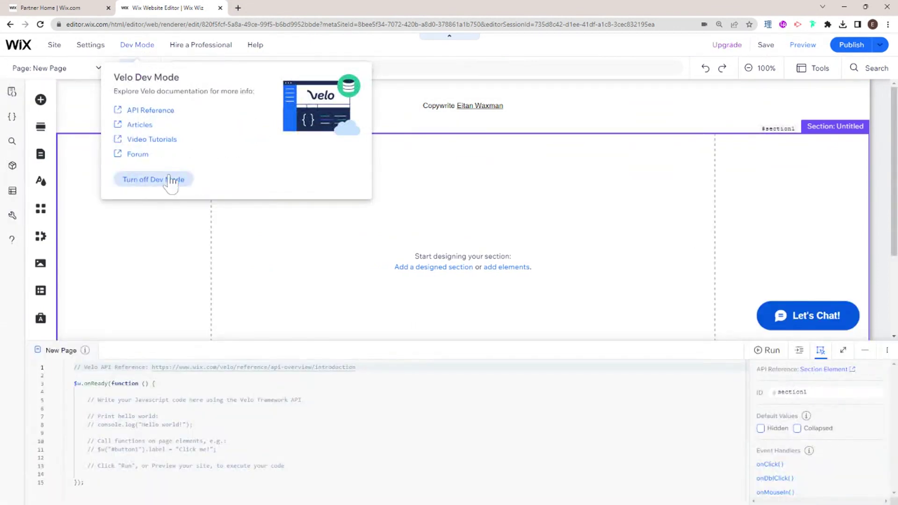
click(11, 191)
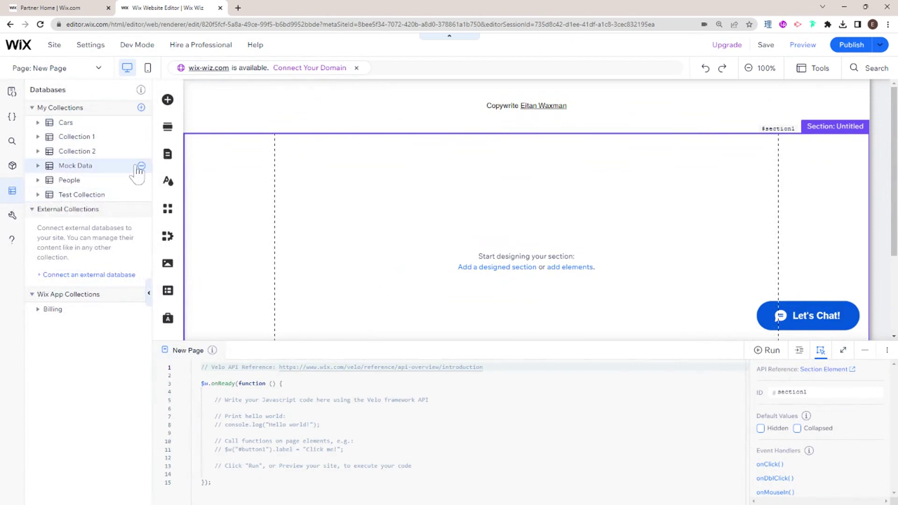
Step: Collapse the page code area and add a dynamic list page for the Mock Data collection
click(141, 167)
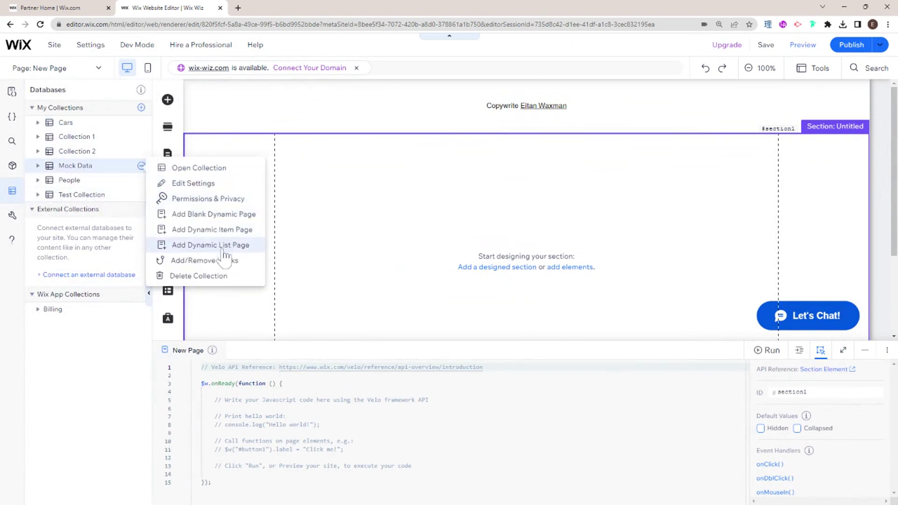
click(354, 360)
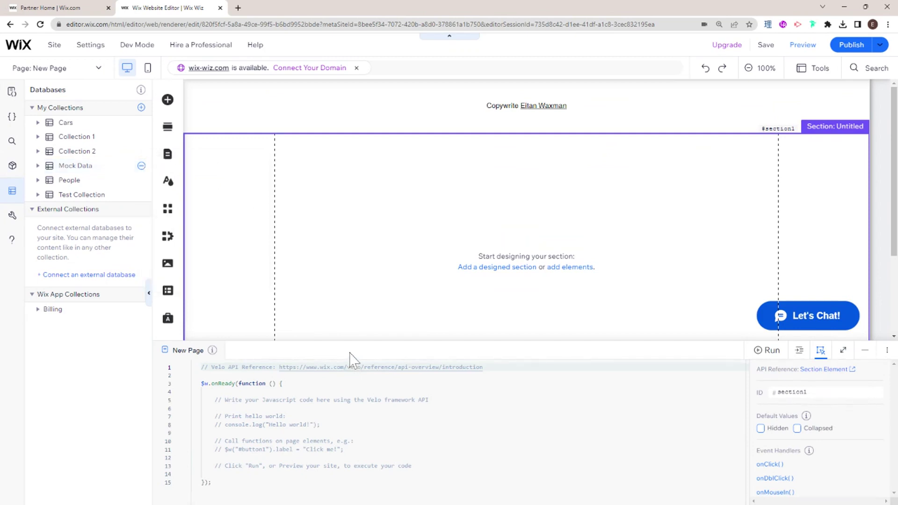
click(350, 354)
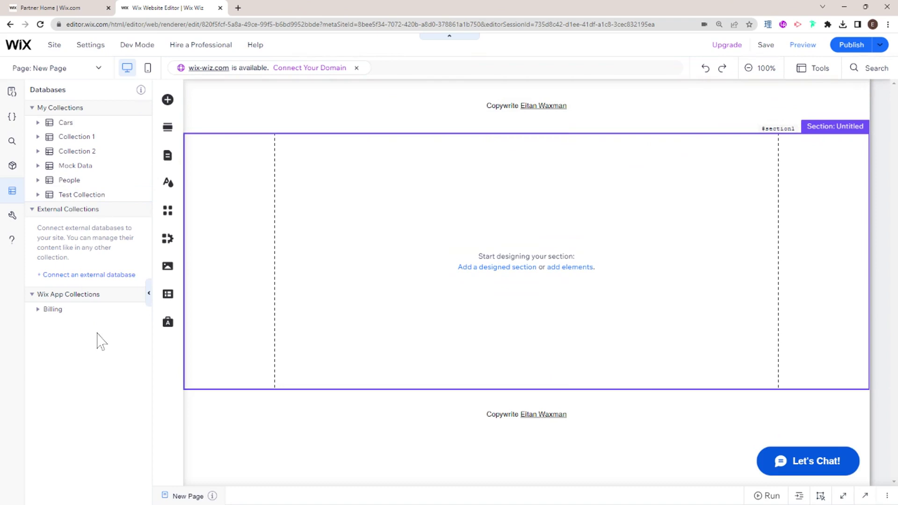
click(141, 166)
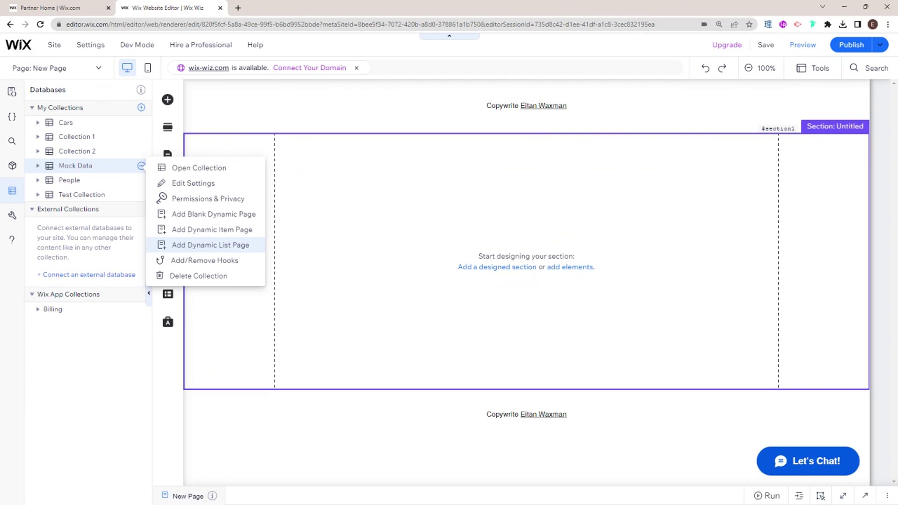
click(234, 247)
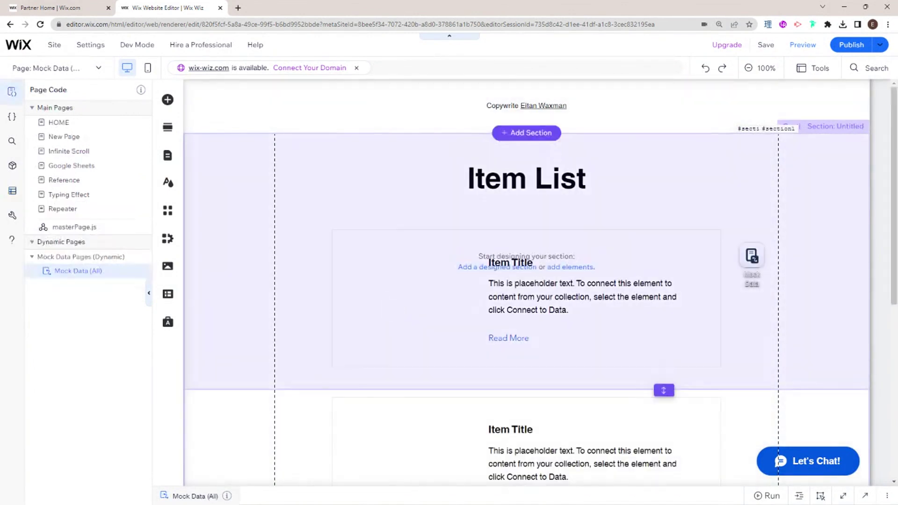
Step: Examine the new Mock Data list page, including its dataset and the repeater's items down the page
scroll(530, 262, down, 2)
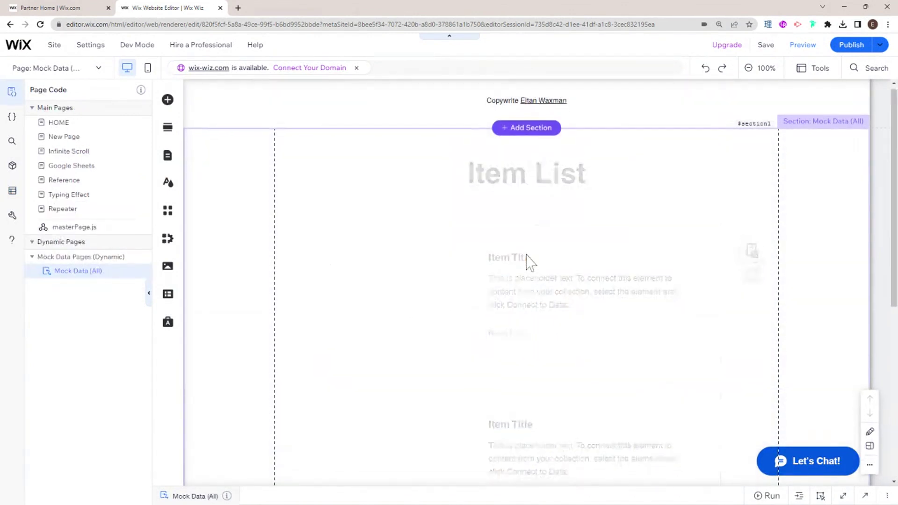
scroll(530, 262, up, 2)
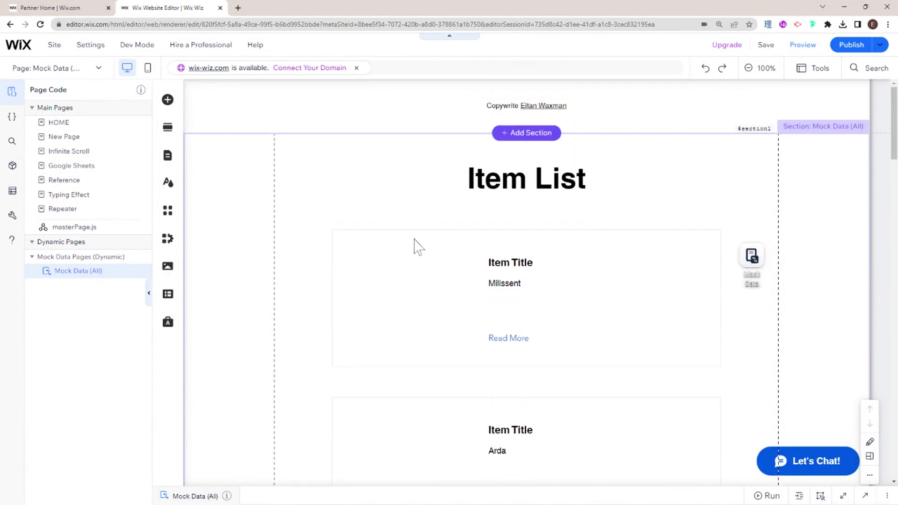
click(758, 256)
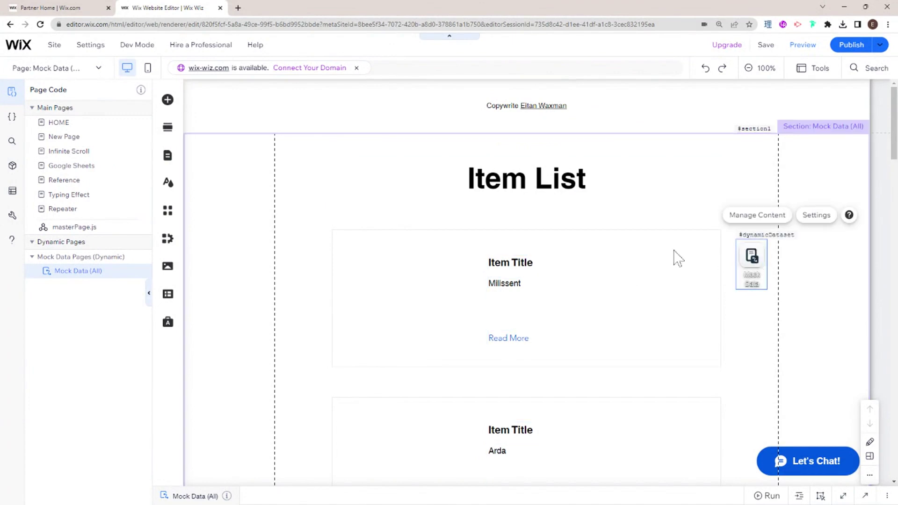
click(575, 270)
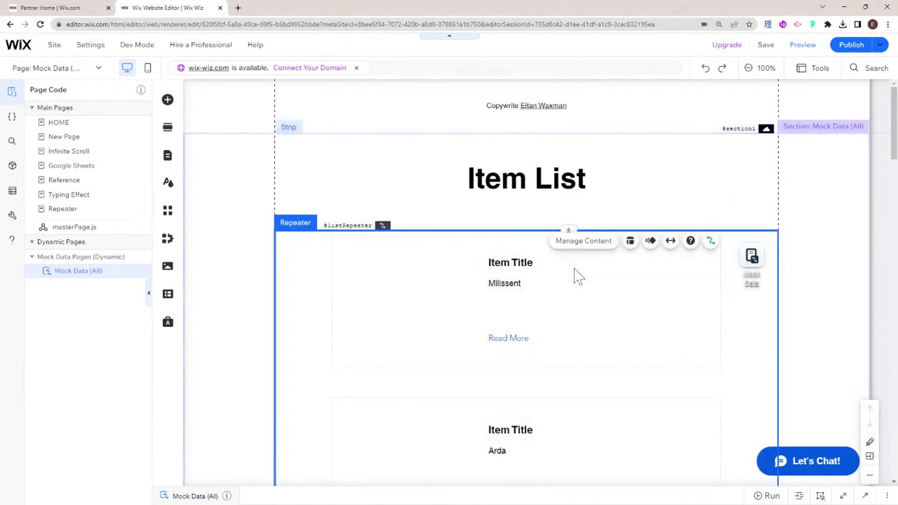
scroll(519, 257, down, 1)
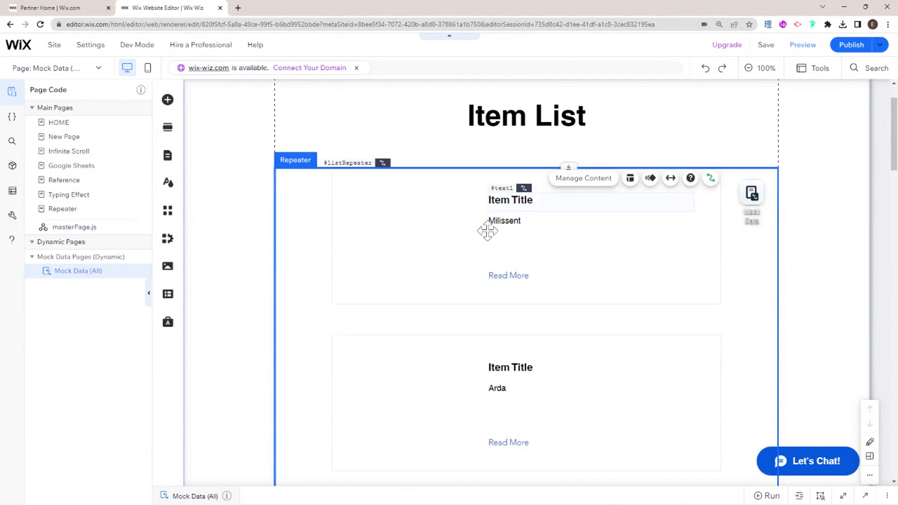
scroll(486, 231, down, 3)
scroll(501, 237, down, 6)
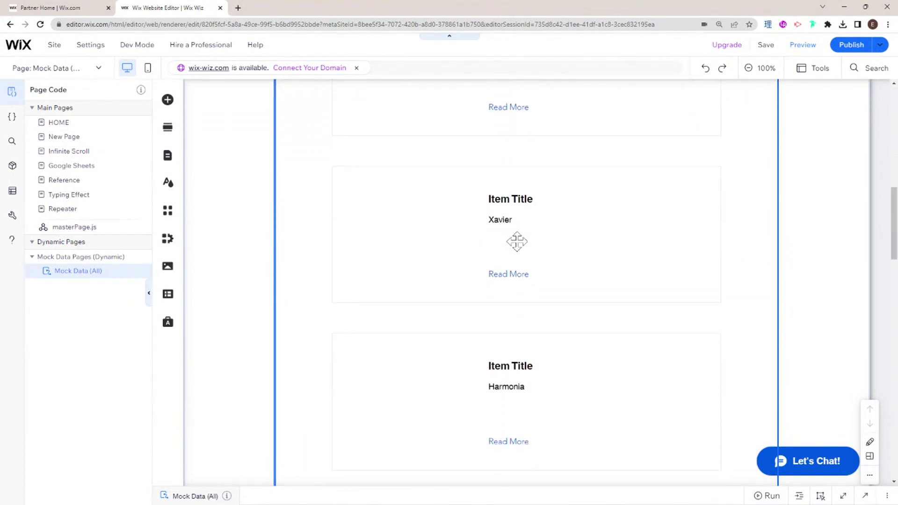
scroll(517, 242, down, 3)
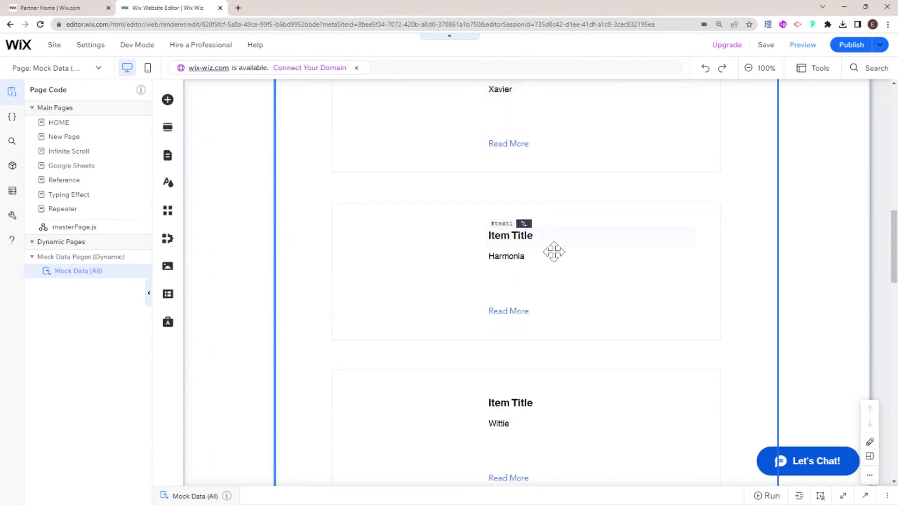
scroll(537, 248, down, 3)
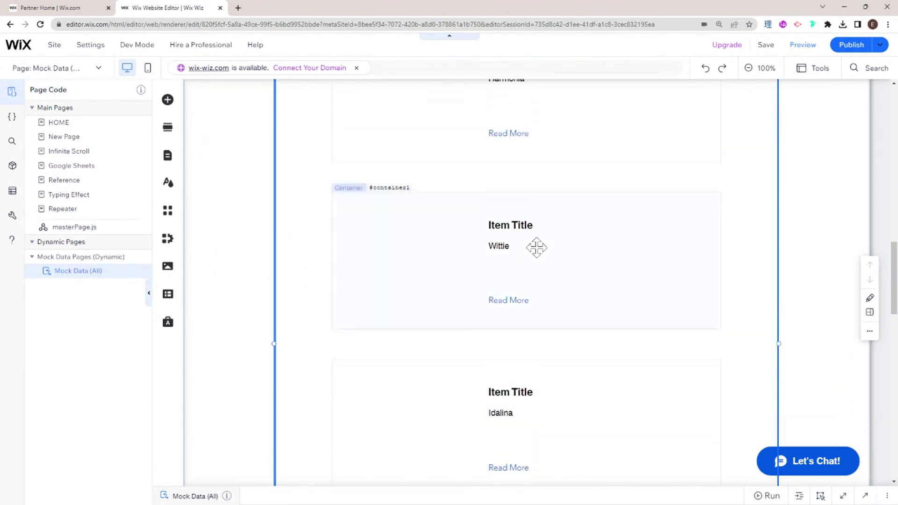
scroll(536, 247, up, 12)
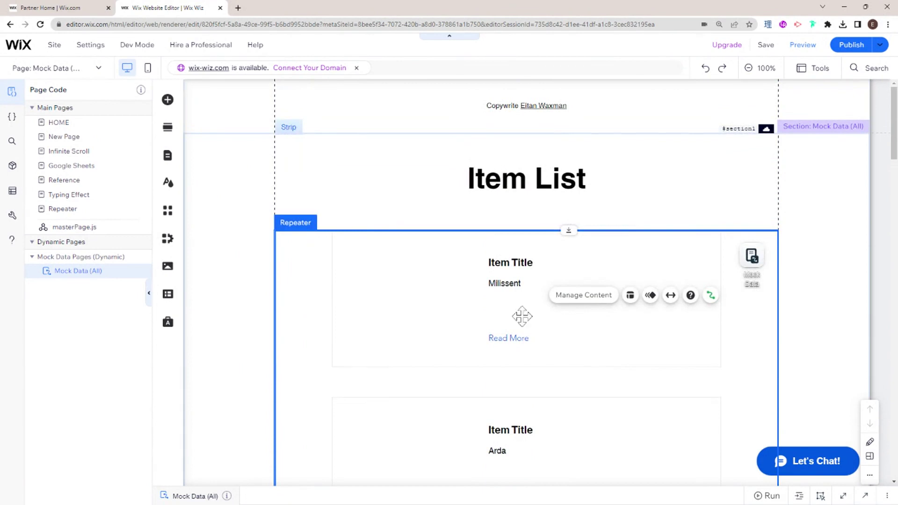
Step: Inspect the first item's Read More button and the Mock Data dataset, and check the site's list of dynamic pages
click(513, 338)
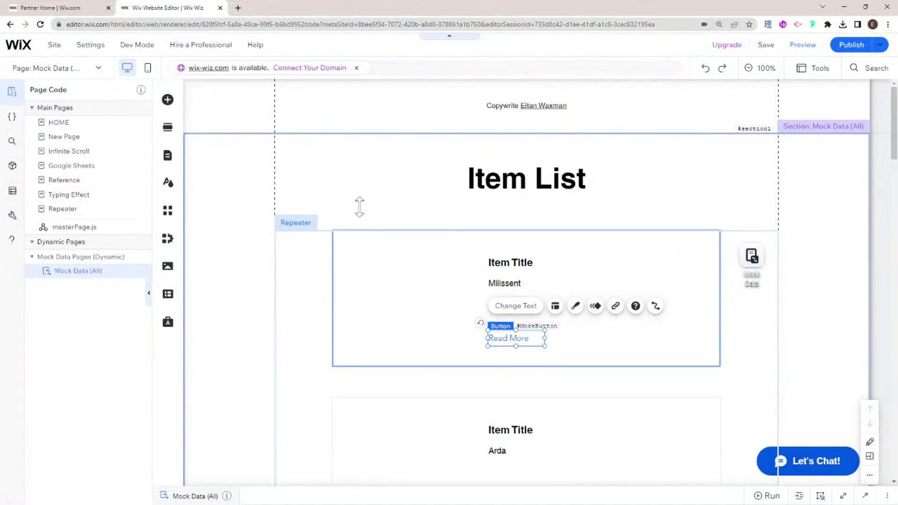
scroll(422, 326, down, 1)
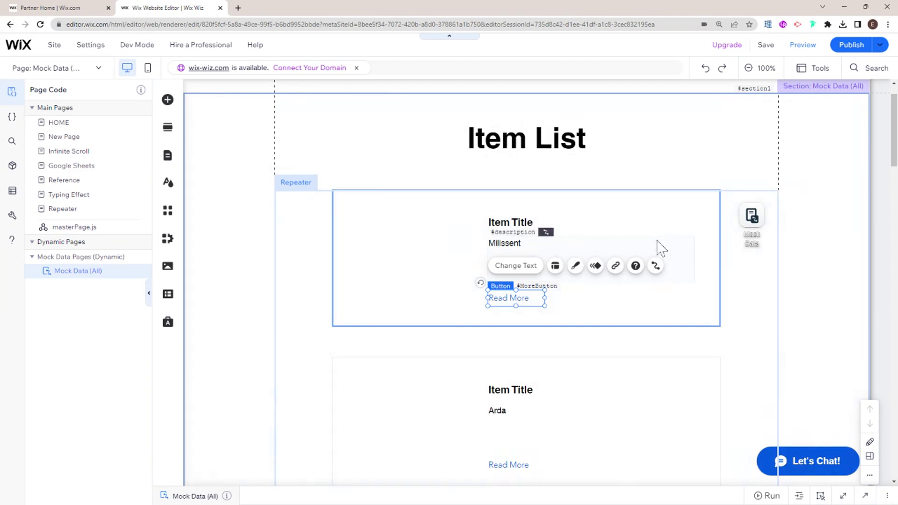
click(752, 217)
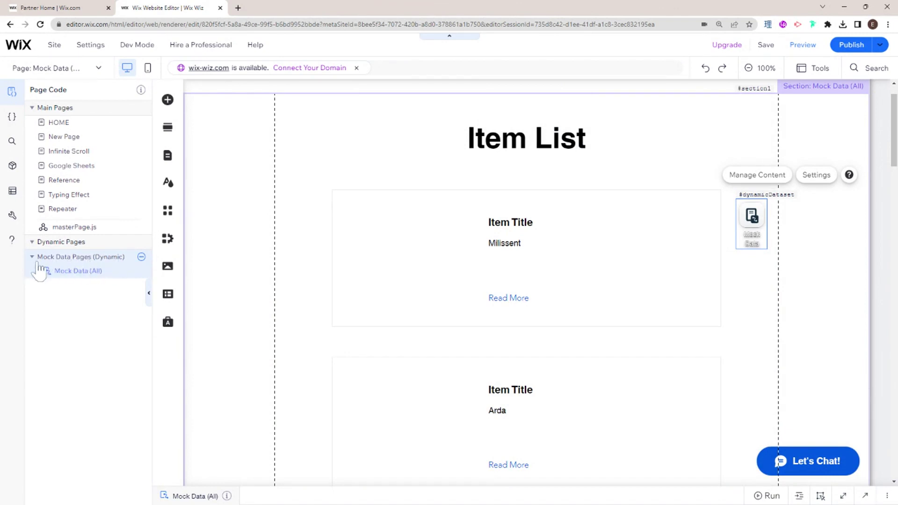
click(168, 157)
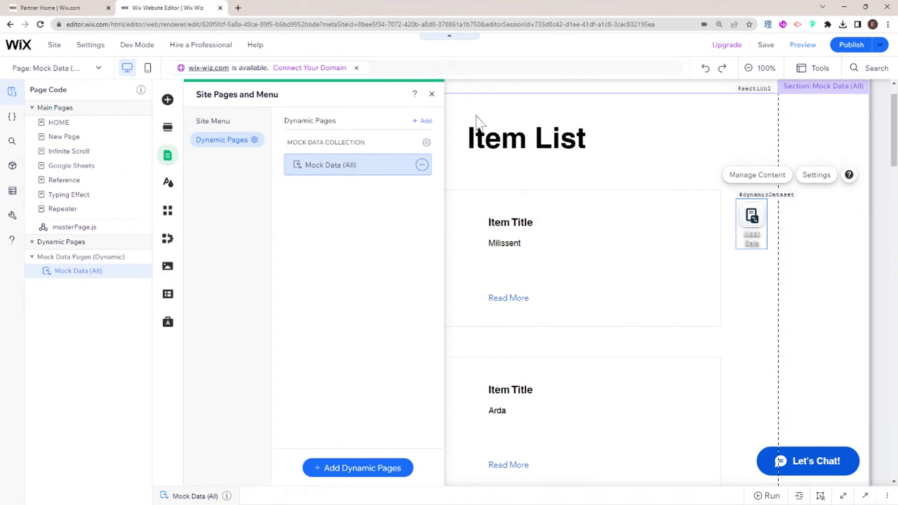
click(432, 94)
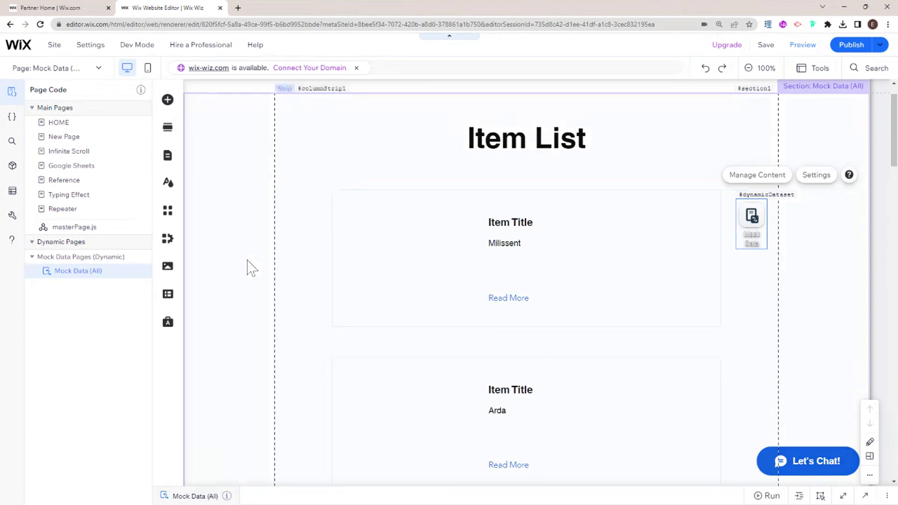
Step: Add a dynamic item page for the Mock Data collection
scroll(231, 234, down, 1)
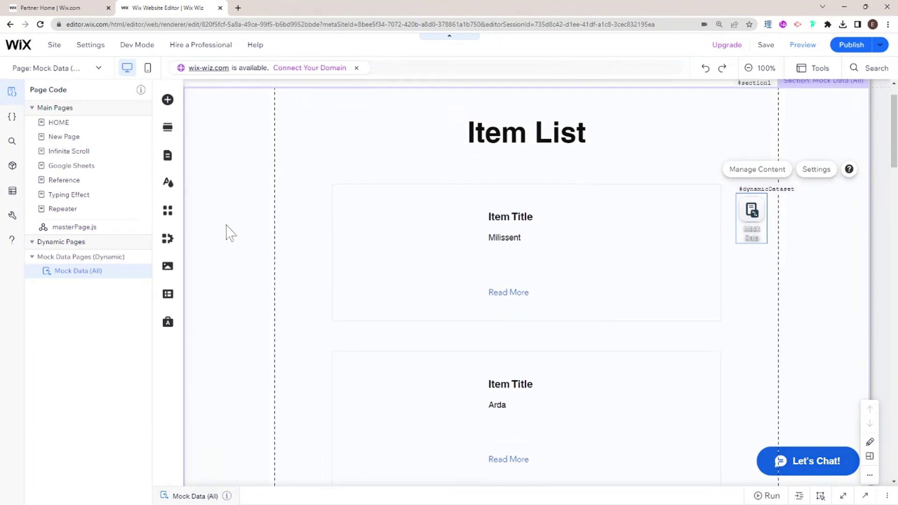
click(13, 193)
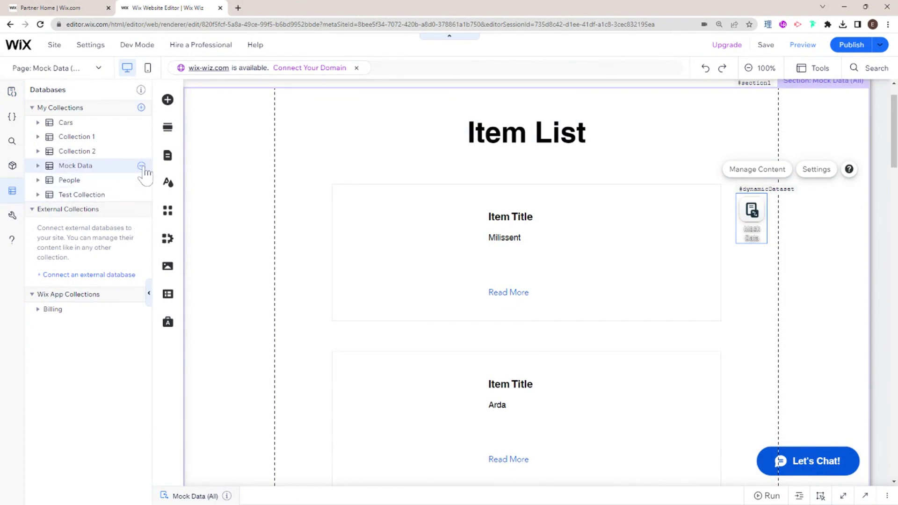
click(142, 167)
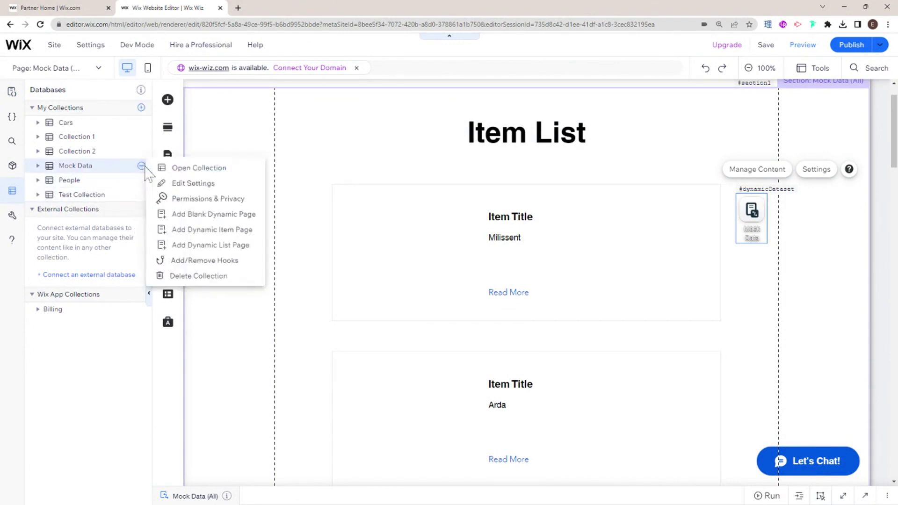
click(219, 230)
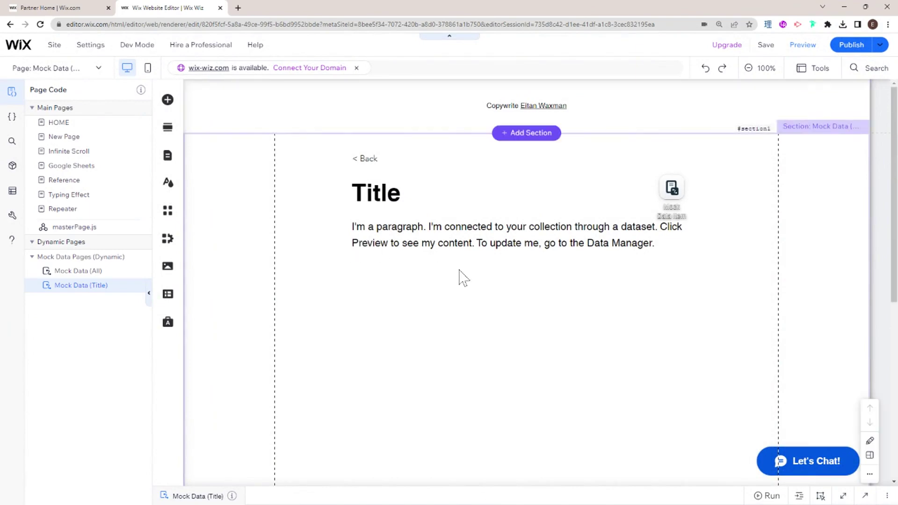
Step: Look over the new item page and move its Mock Data Item dataset icon clear of the title and paragraph text
scroll(303, 233, down, 3)
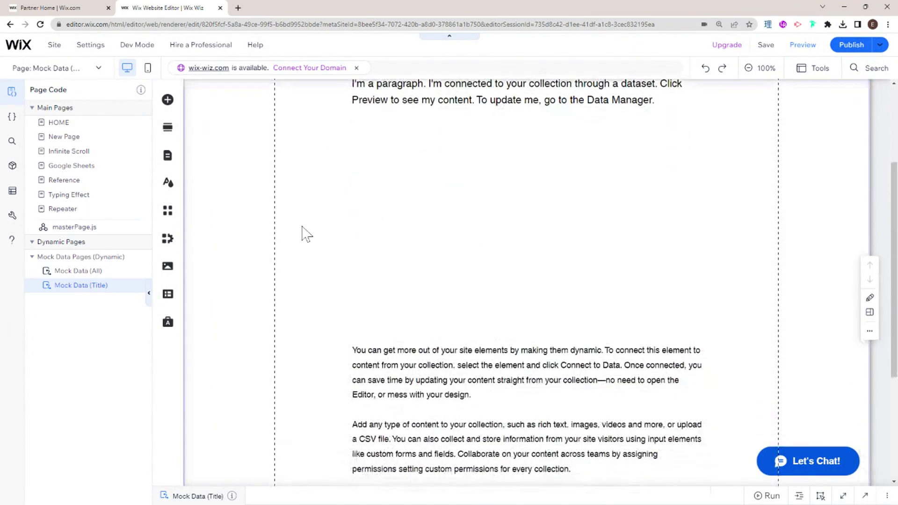
scroll(299, 262, down, 3)
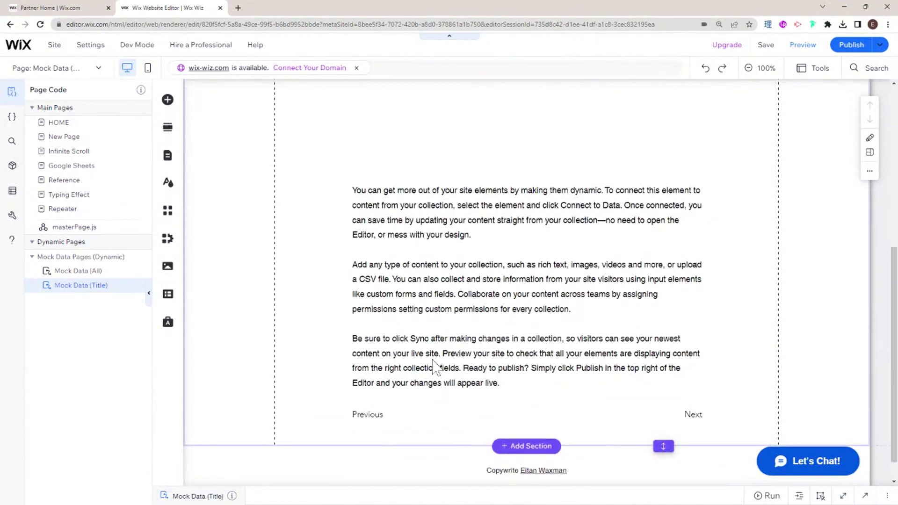
scroll(432, 364, up, 6)
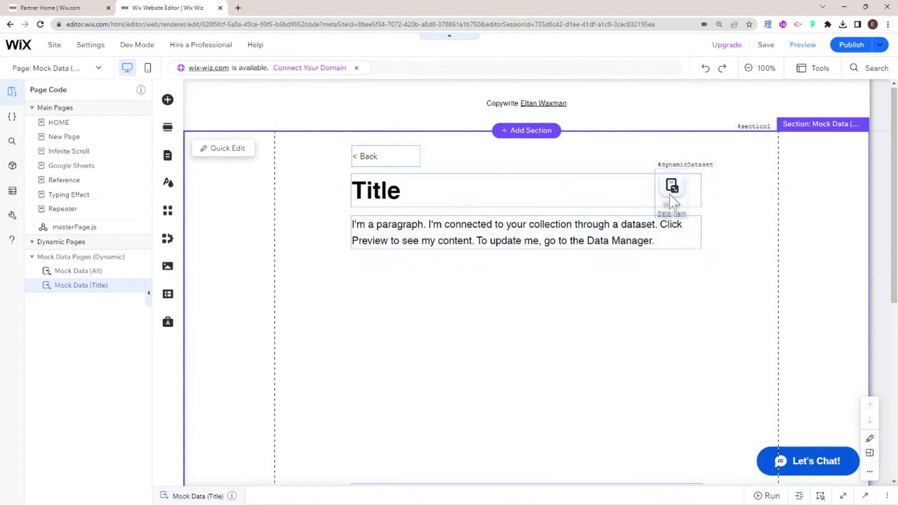
click(674, 208)
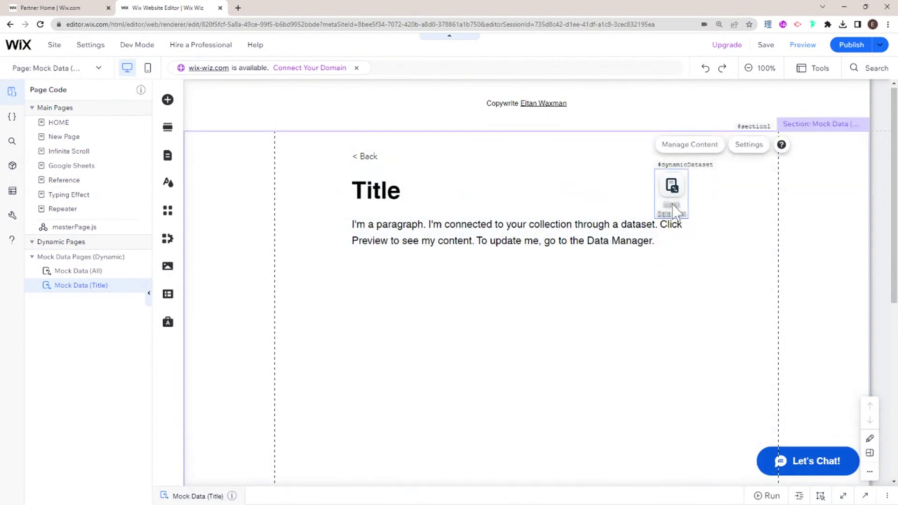
drag(674, 192, 709, 196)
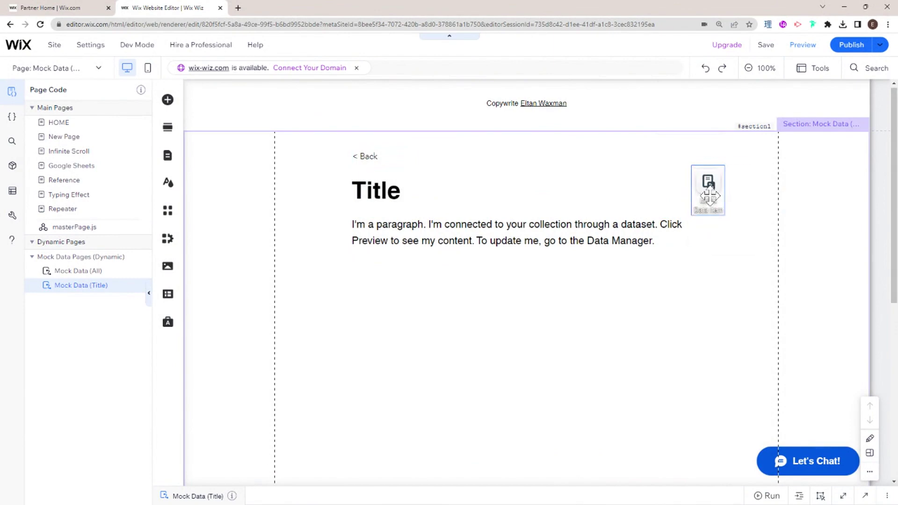
scroll(514, 234, down, 5)
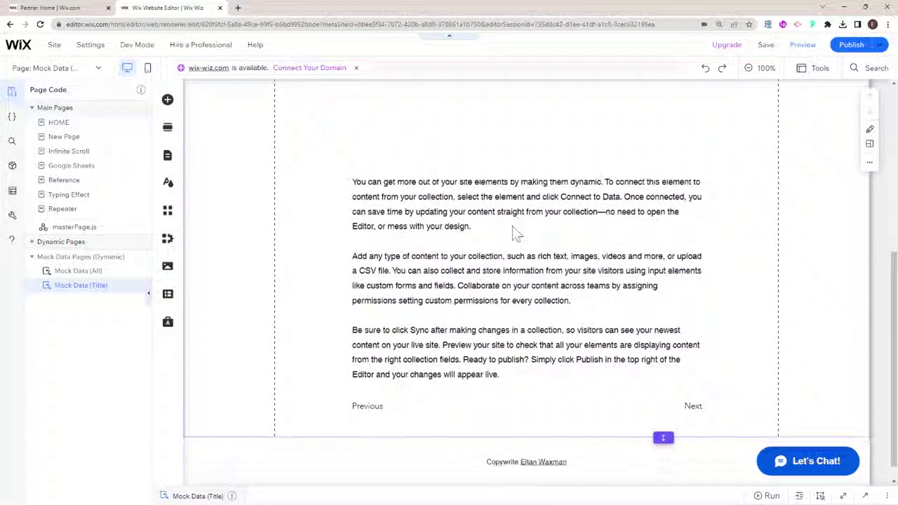
scroll(517, 237, up, 6)
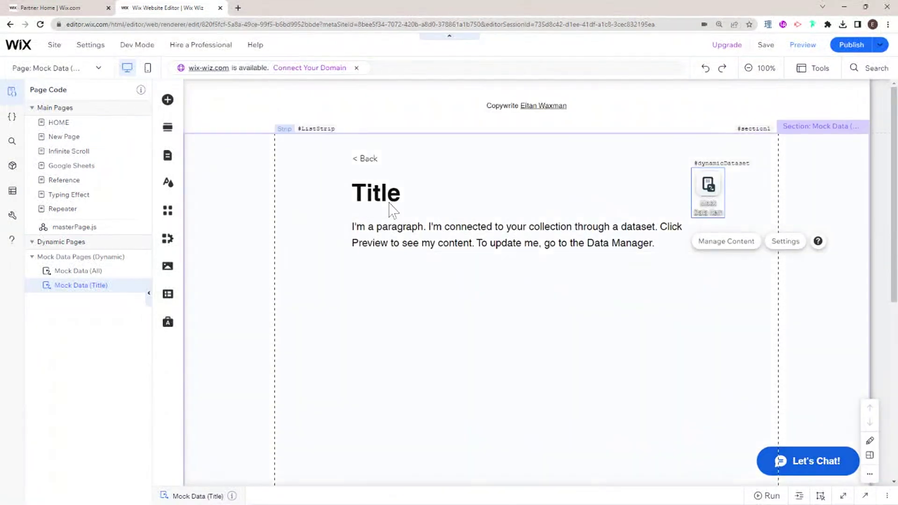
Step: Connect the item page's title text to the first_name field of the Mock Data Item dataset
click(398, 202)
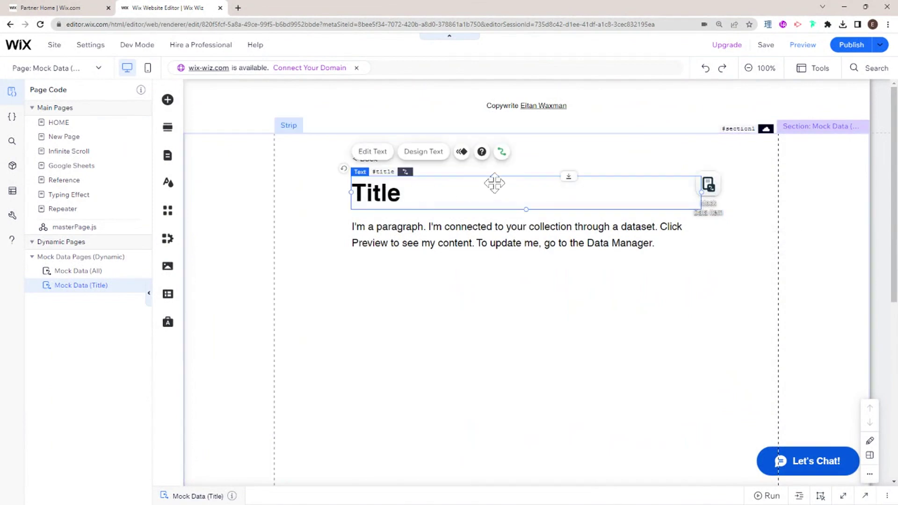
click(502, 154)
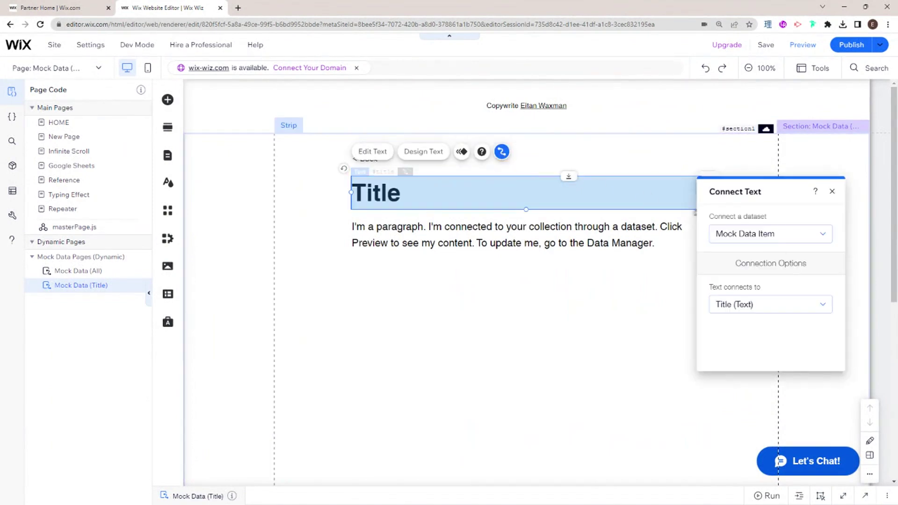
click(795, 305)
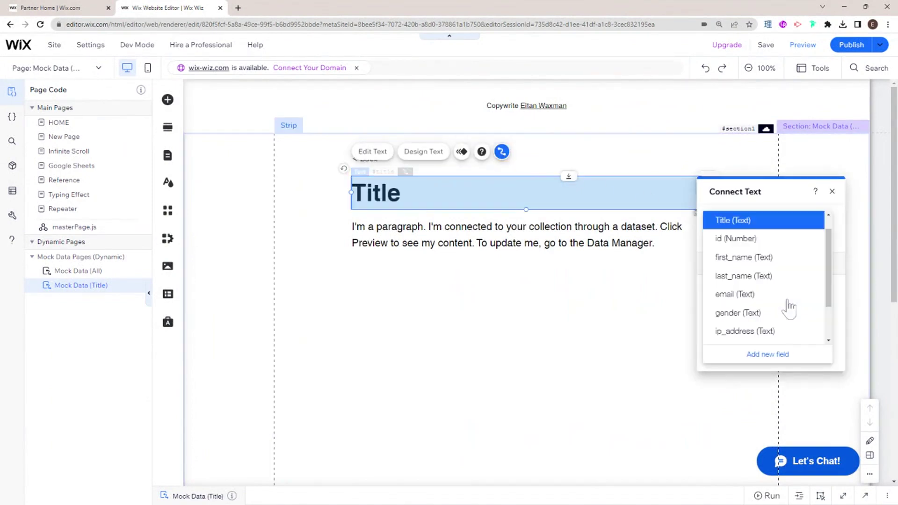
click(772, 259)
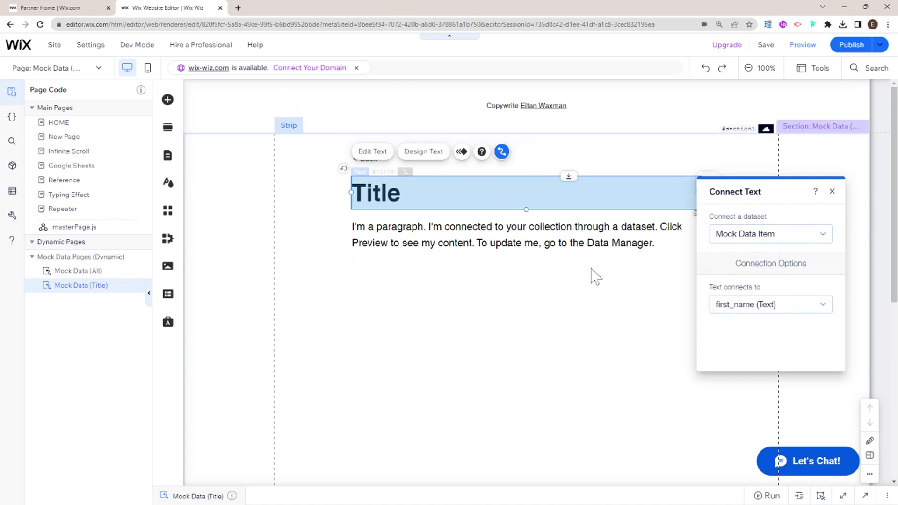
click(835, 192)
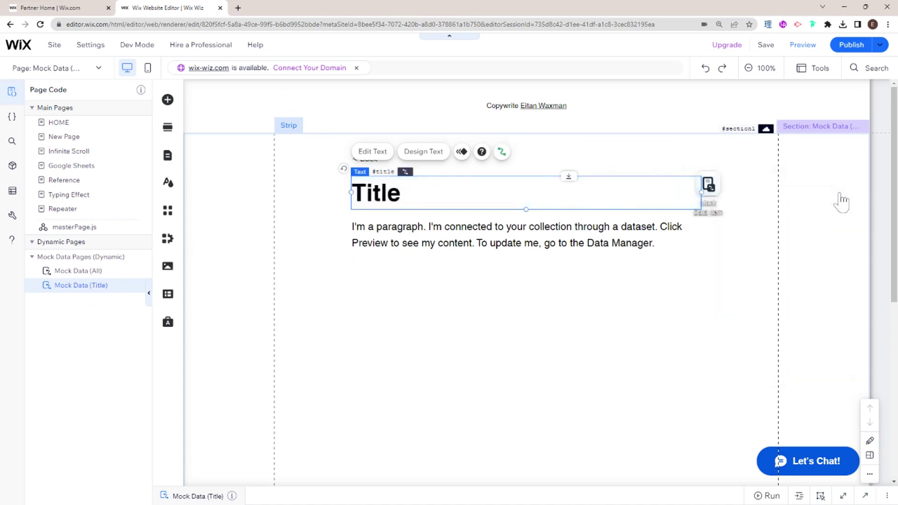
click(723, 293)
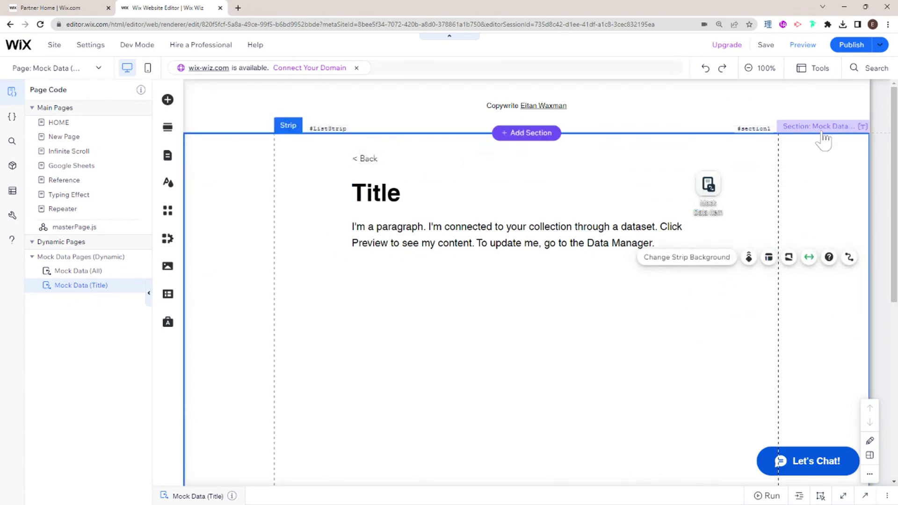
Step: Preview the item page and inspect the dynamic page URL columns in the Mock Data collection
click(804, 46)
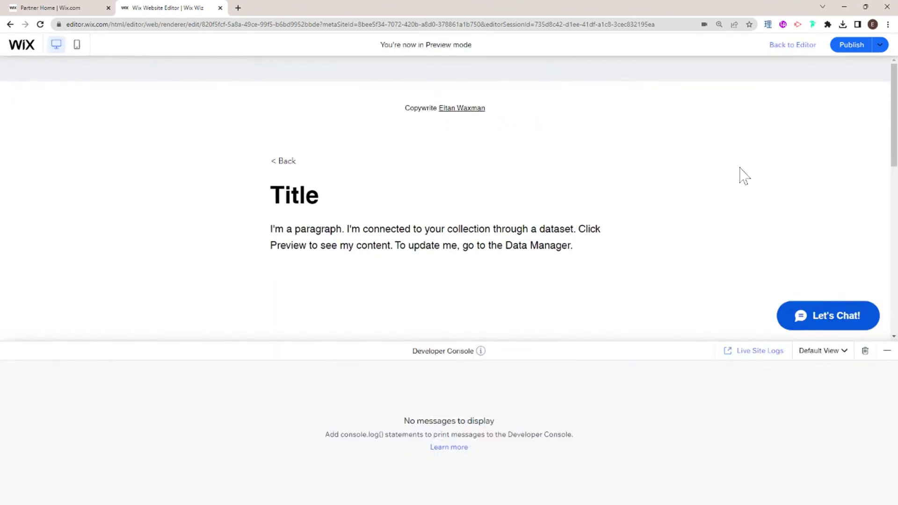
click(797, 48)
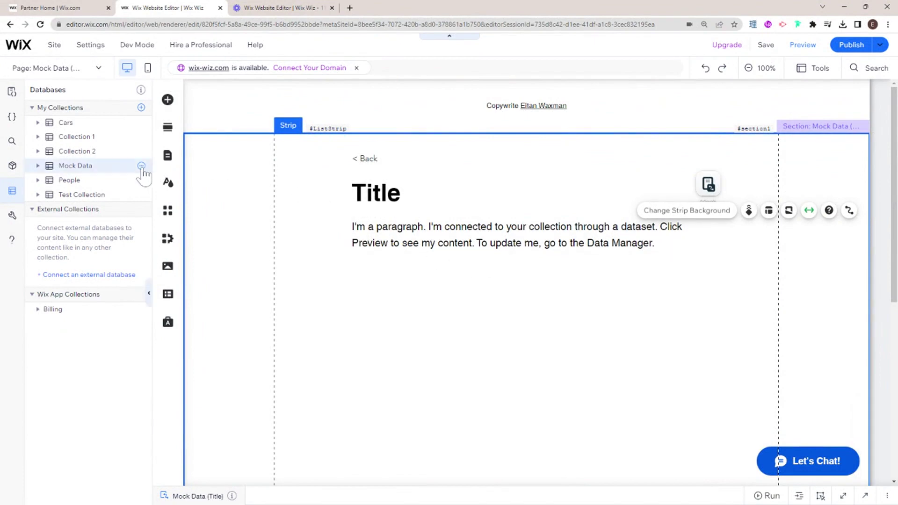
click(142, 166)
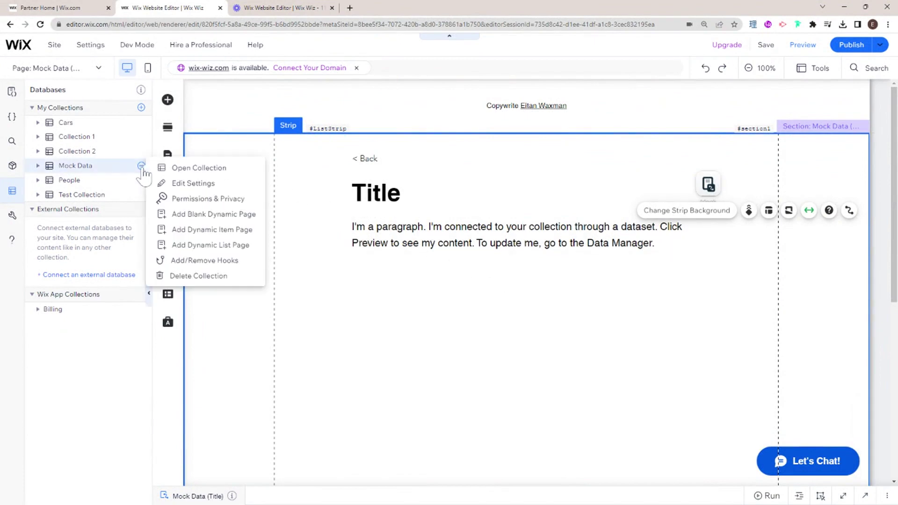
click(217, 174)
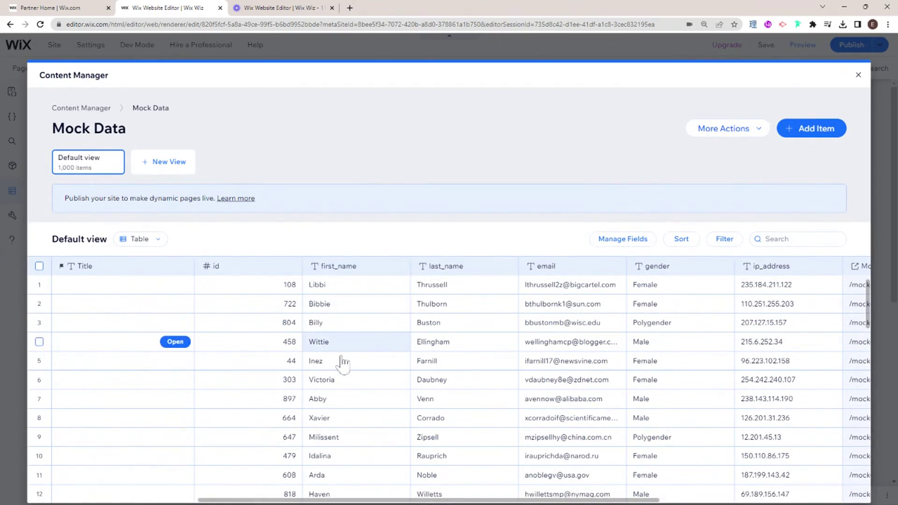
drag(253, 500, 461, 495)
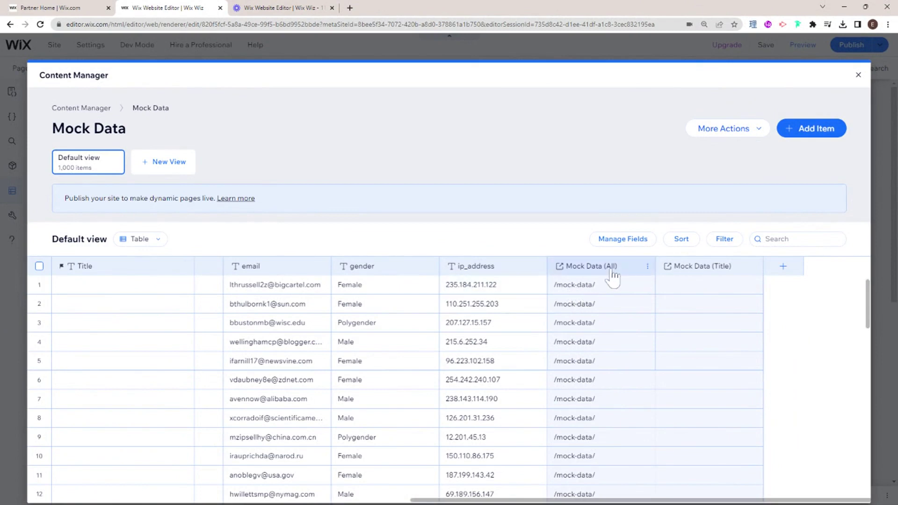
mouse_move(604, 284)
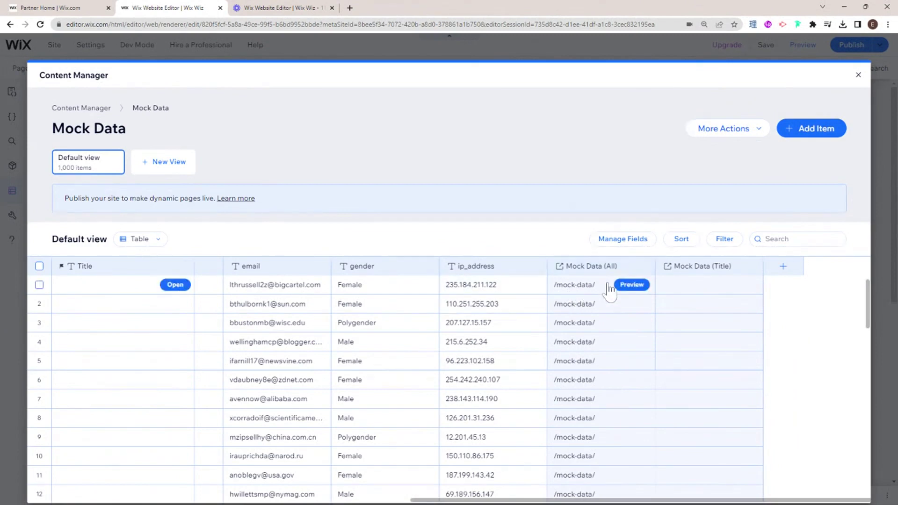
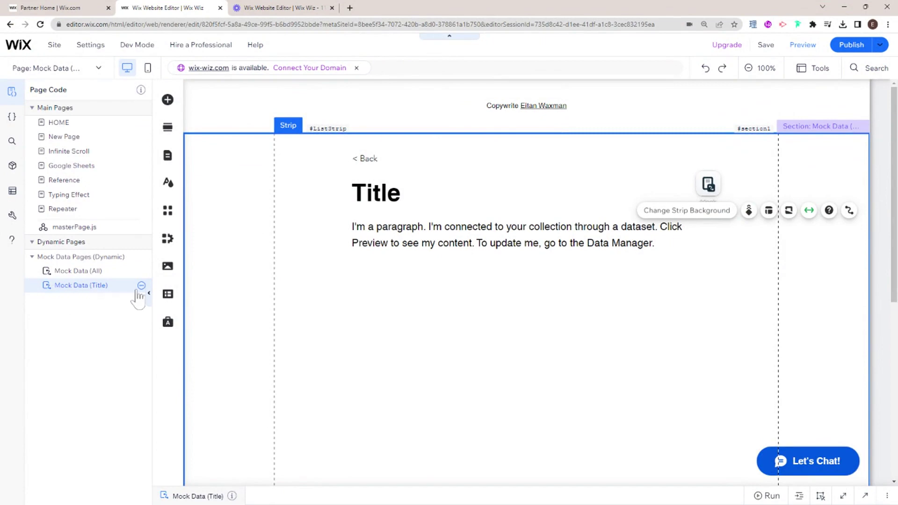
Step: In the Mock Data (Title) page's settings, change the URL prefix to mock-data
click(142, 286)
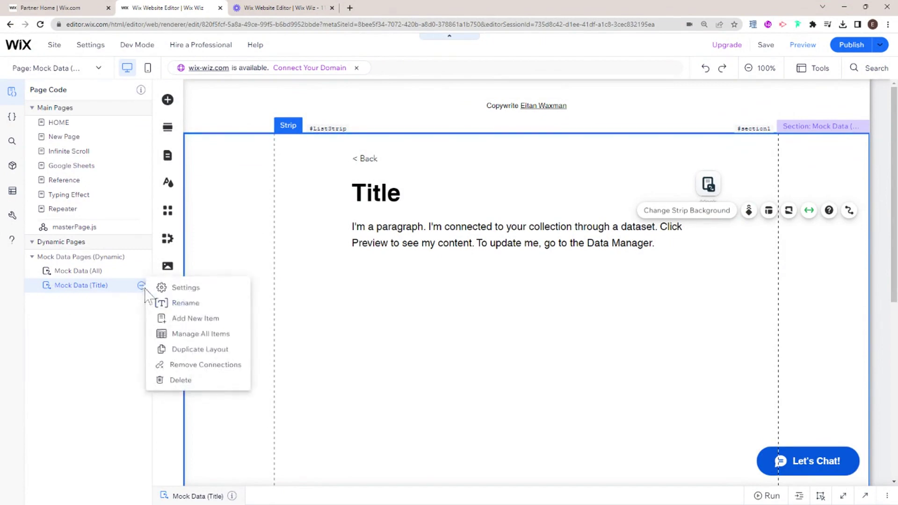
click(165, 288)
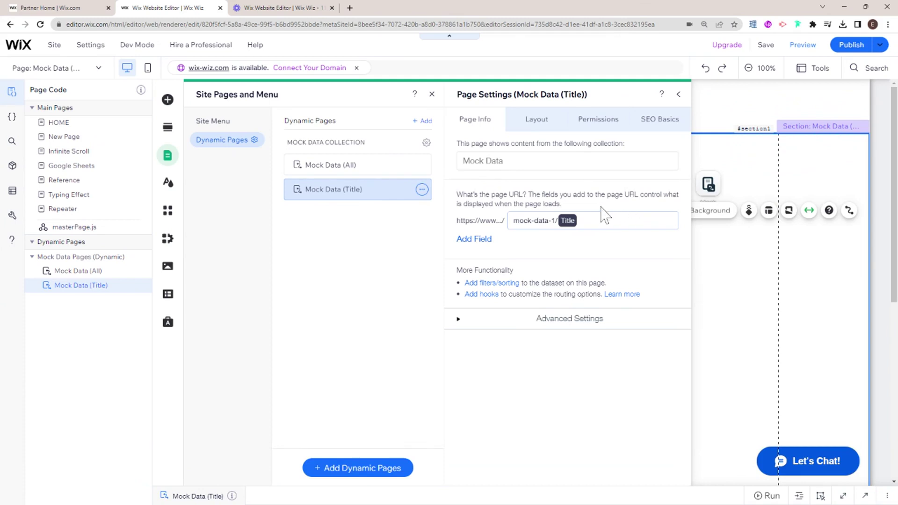
click(517, 224)
click(551, 220)
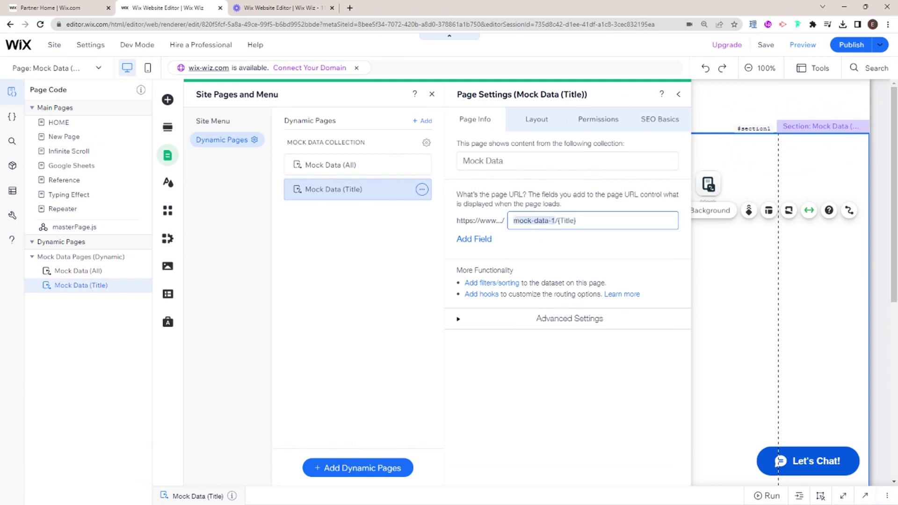
click(531, 221)
key(BackSpace)
Step: Replace the Title field in the item page's URL with the first_name field
key(shift+Left)
key(shift+Left)
key(shift+Left)
key(shift+Left)
key(shift+Left)
key(shift+Left)
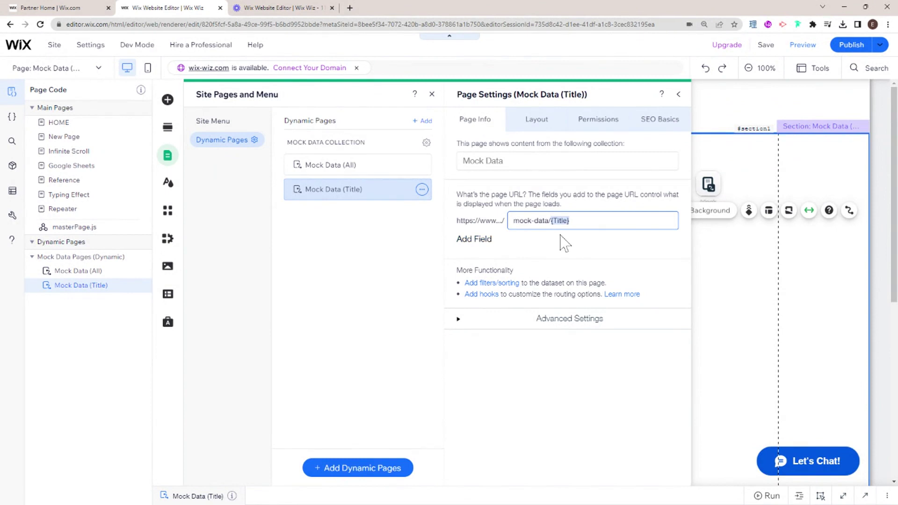
key(BackSpace)
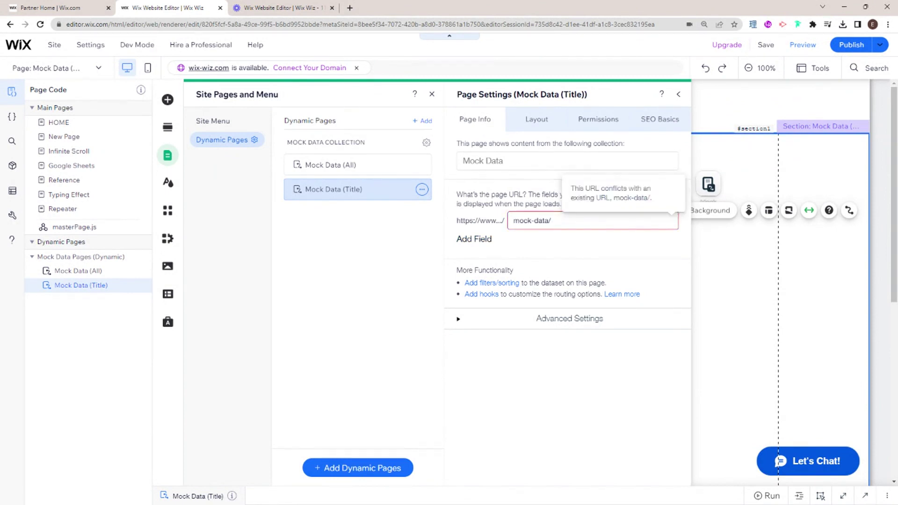
click(476, 240)
click(487, 294)
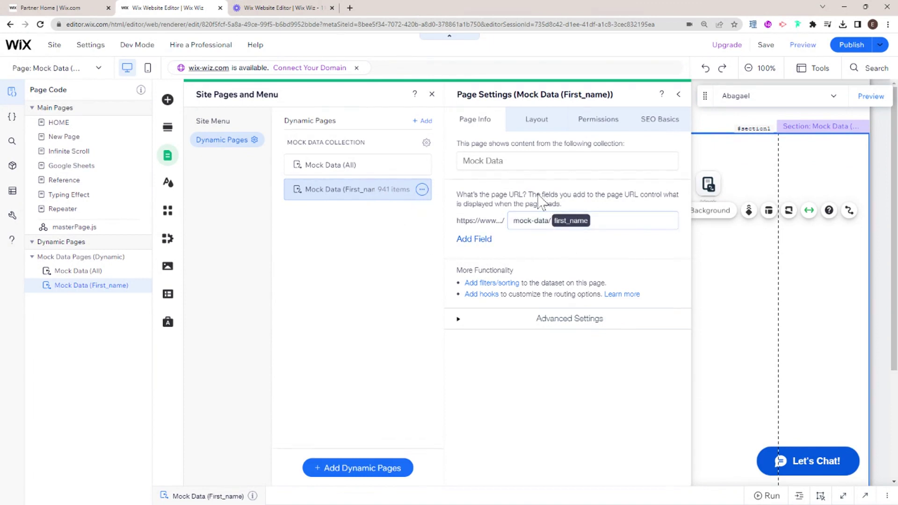
click(679, 95)
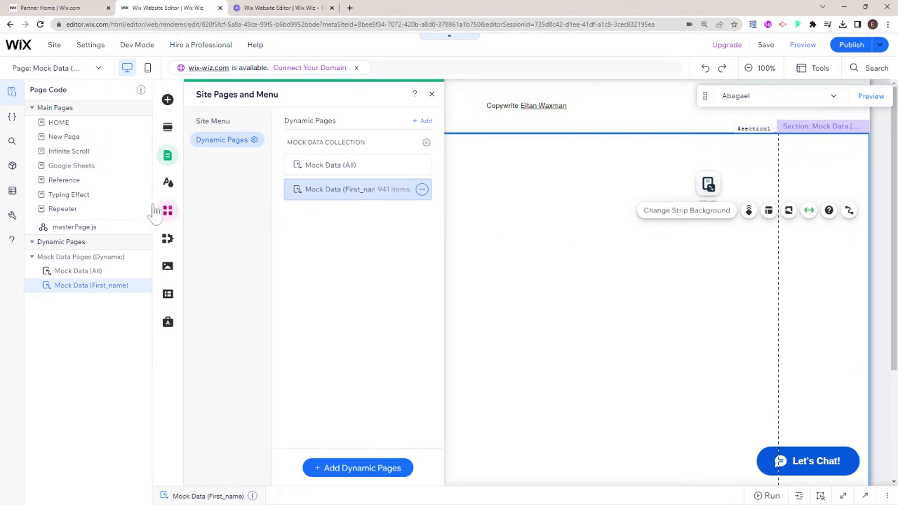
Step: Open the Mock Data collection and examine the item page URLs generated for its rows
click(12, 190)
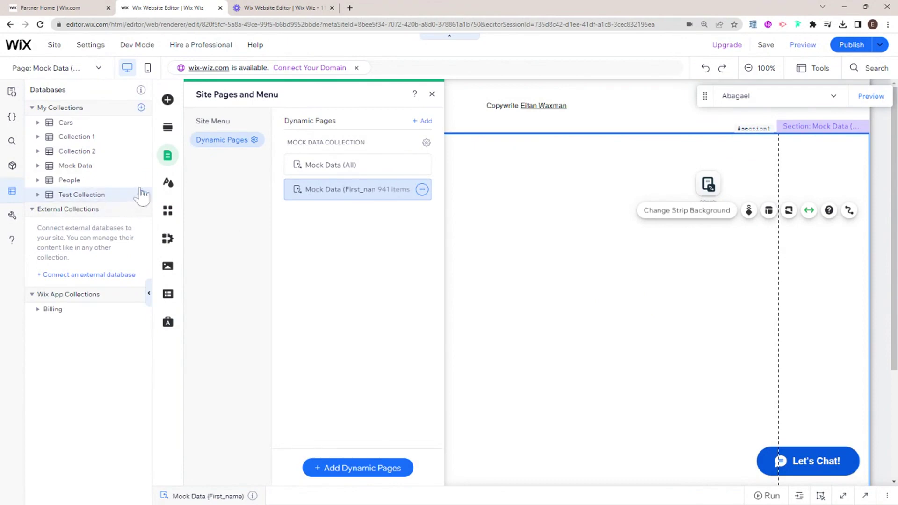
click(142, 166)
click(181, 173)
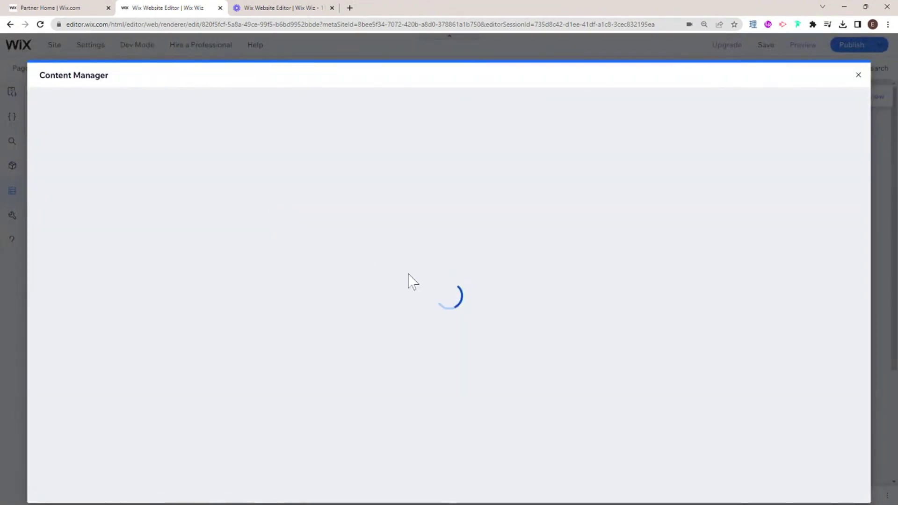
scroll(463, 307, down, 1)
scroll(463, 308, down, 2)
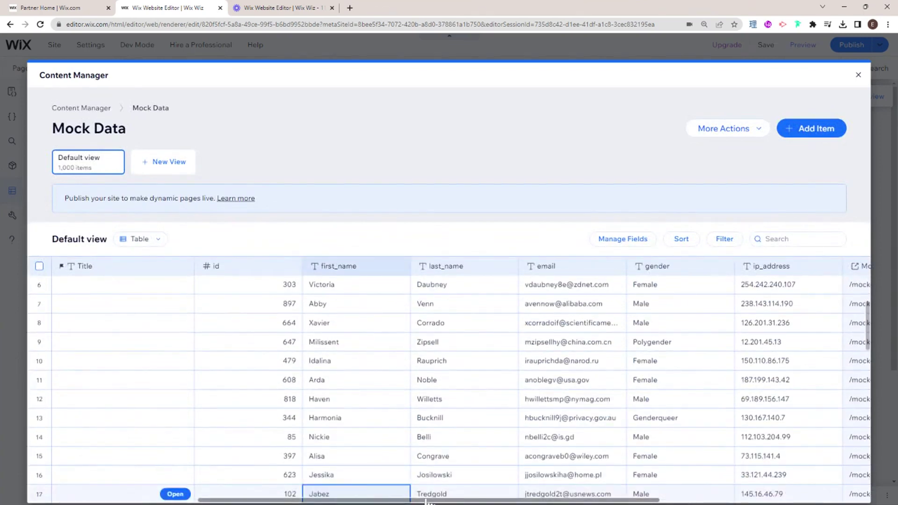
drag(422, 500, 634, 499)
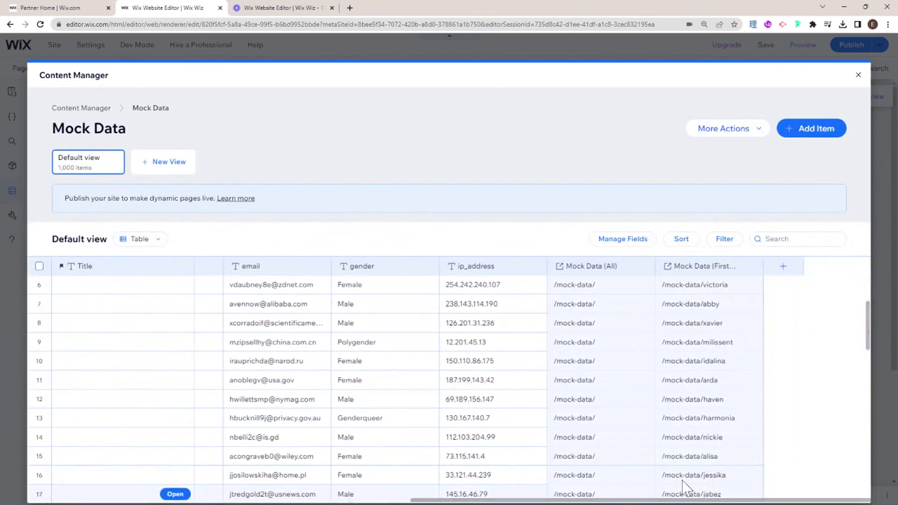
Step: Examine the first_name-based item page URLs and the first_name column across the Mock Data rows, and close the Content Manager
scroll(672, 327, up, 3)
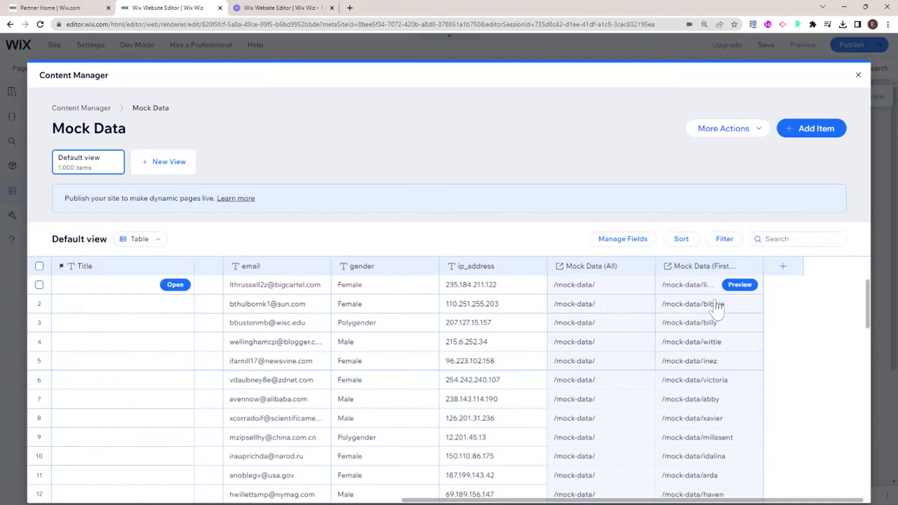
scroll(720, 336, down, 5)
scroll(720, 346, down, 10)
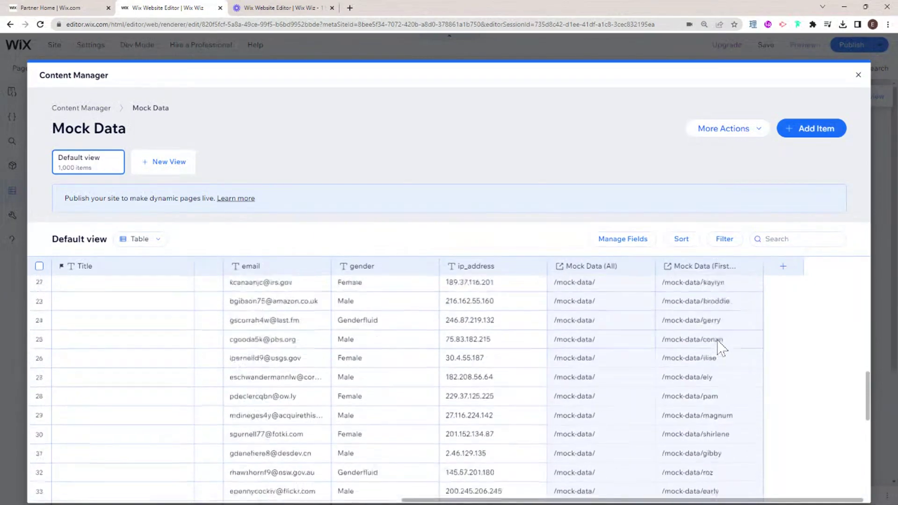
scroll(714, 354, up, 15)
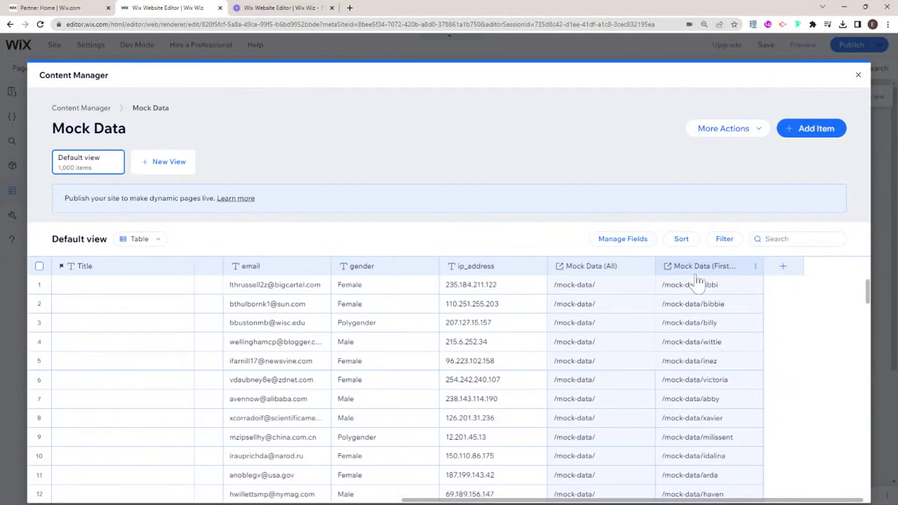
scroll(470, 496, down, 2)
scroll(470, 496, down, 15)
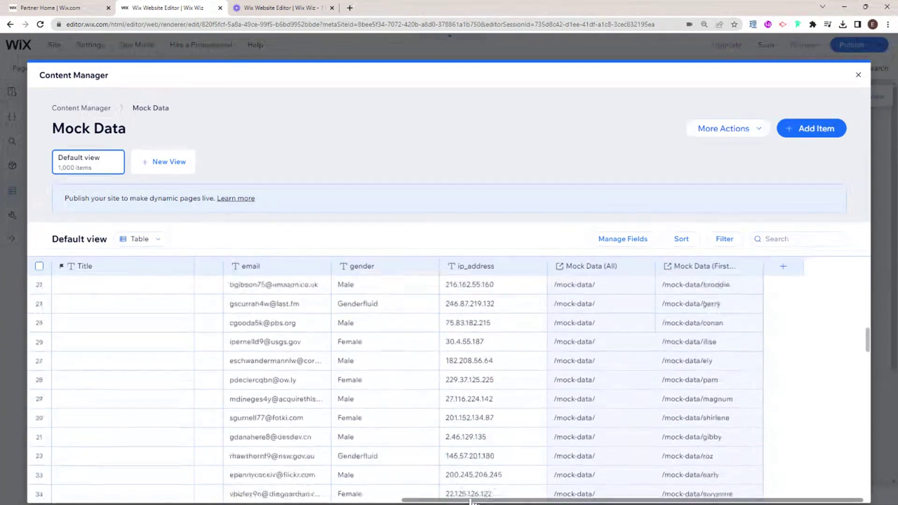
scroll(398, 420, left, 5)
scroll(330, 397, down, 15)
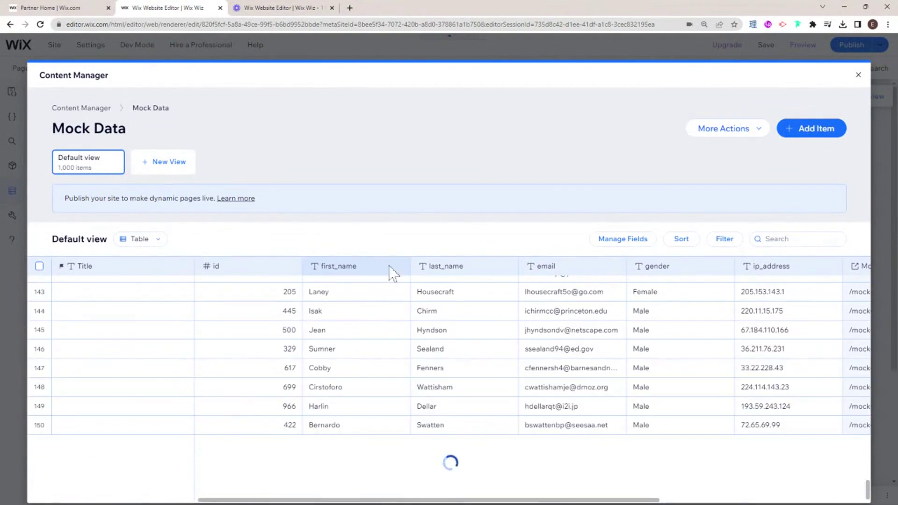
scroll(391, 266, down, 12)
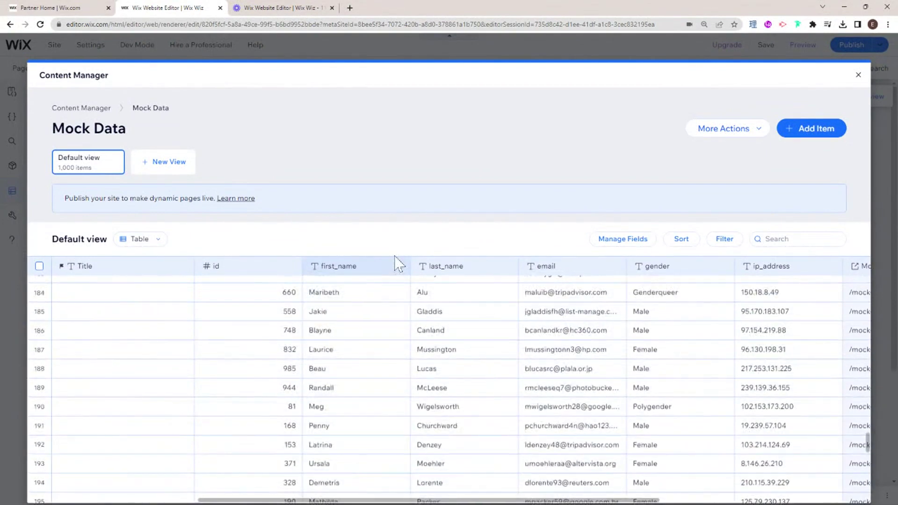
scroll(374, 318, up, 12)
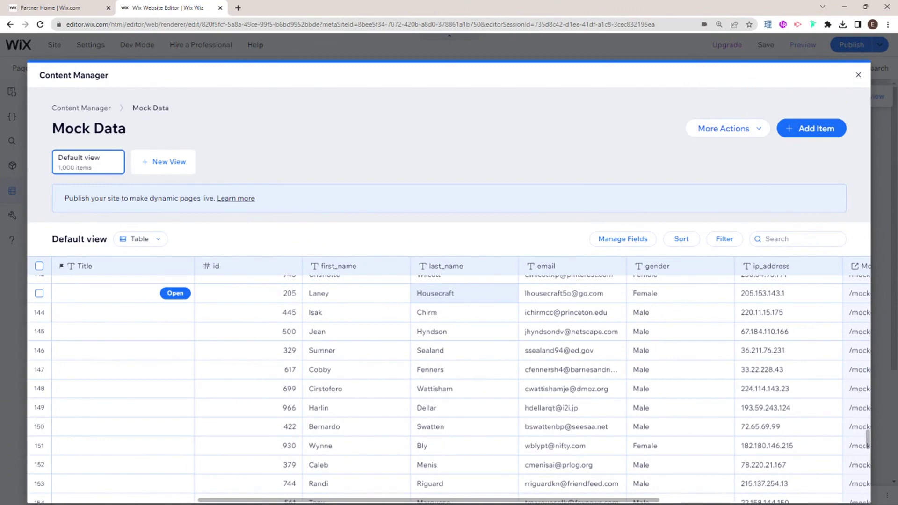
click(858, 75)
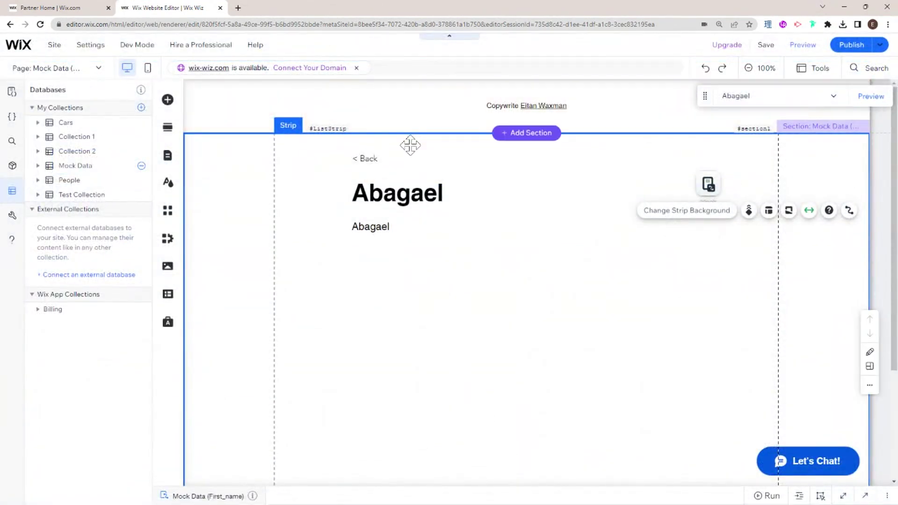
Step: Inspect the title, description and lower text elements on the Mock Data (First_name) item page
scroll(432, 249, down, 3)
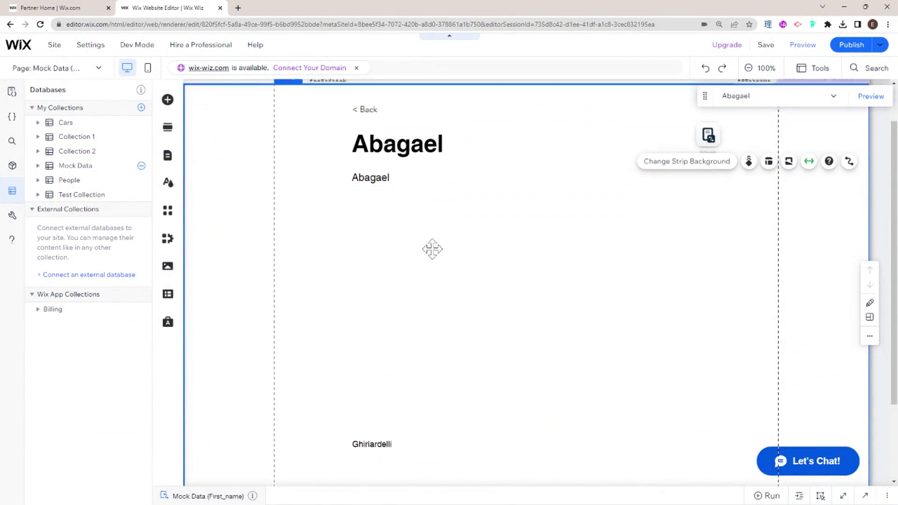
scroll(432, 249, up, 1)
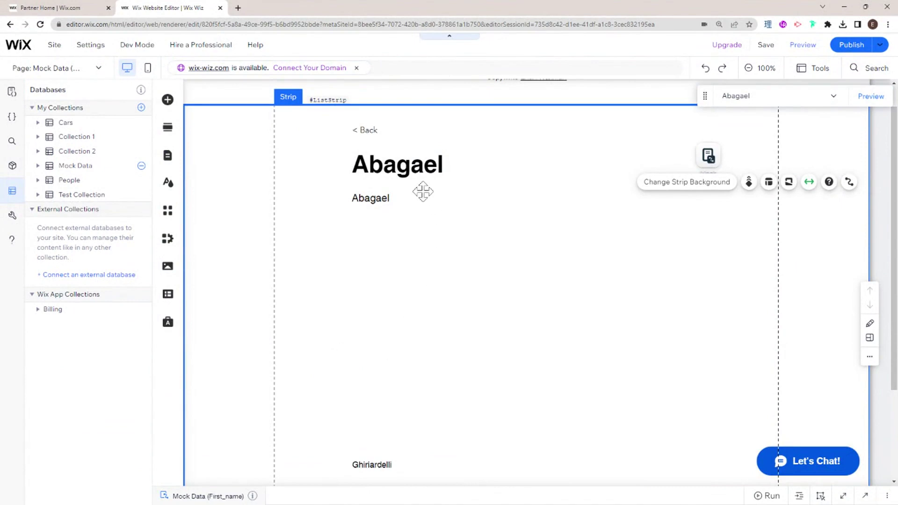
click(410, 166)
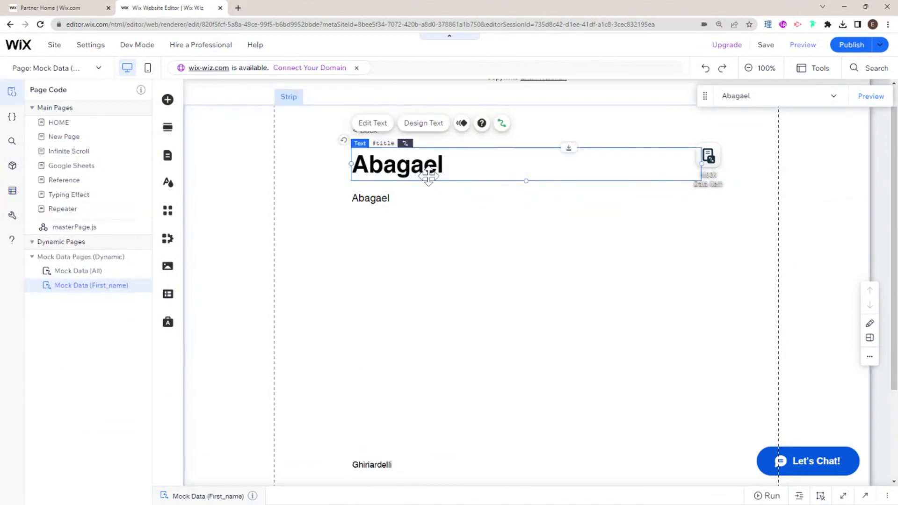
click(369, 211)
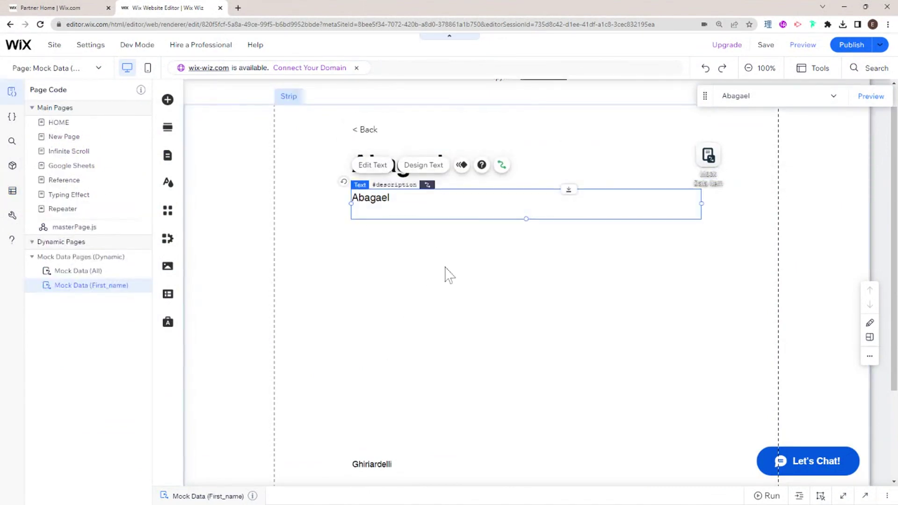
scroll(448, 275, down, 2)
click(374, 366)
scroll(487, 317, down, 1)
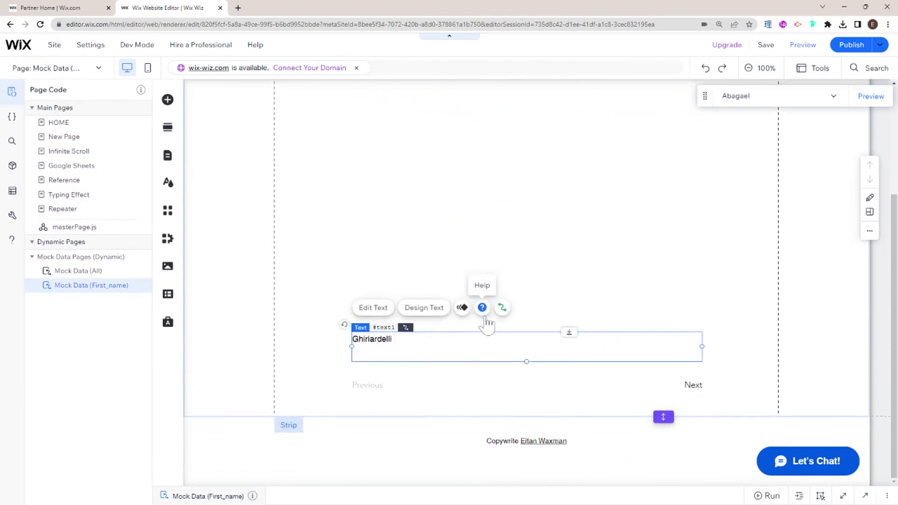
scroll(505, 311, up, 2)
scroll(568, 190, up, 1)
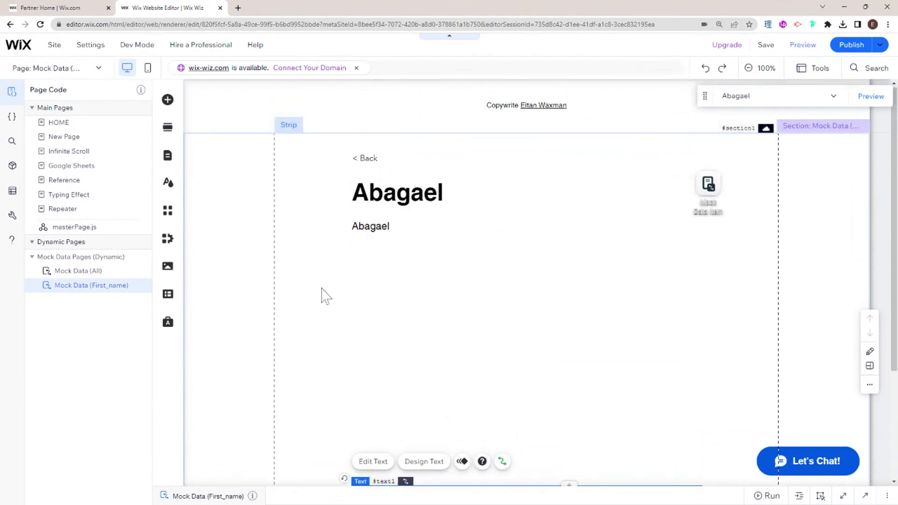
scroll(363, 249, down, 2)
scroll(542, 264, up, 2)
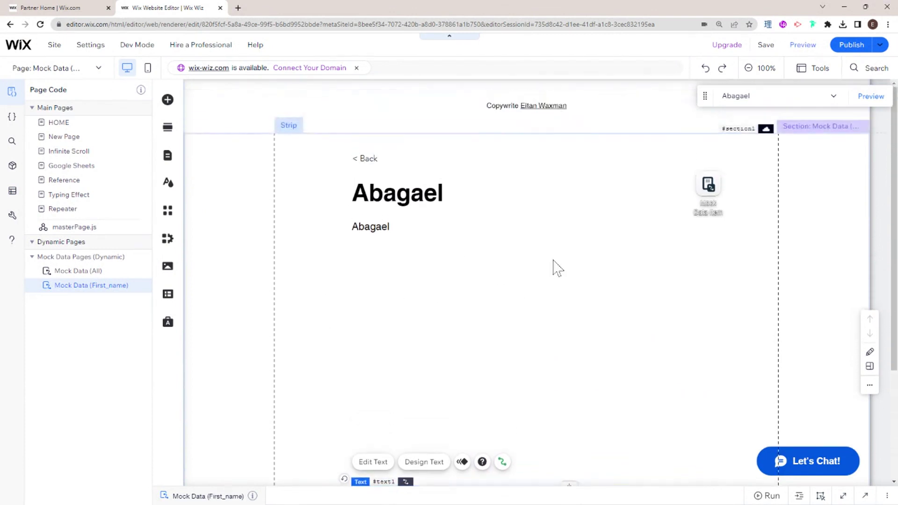
Step: Select the item page's dataset and display a different collection item on the page in the editor
click(709, 199)
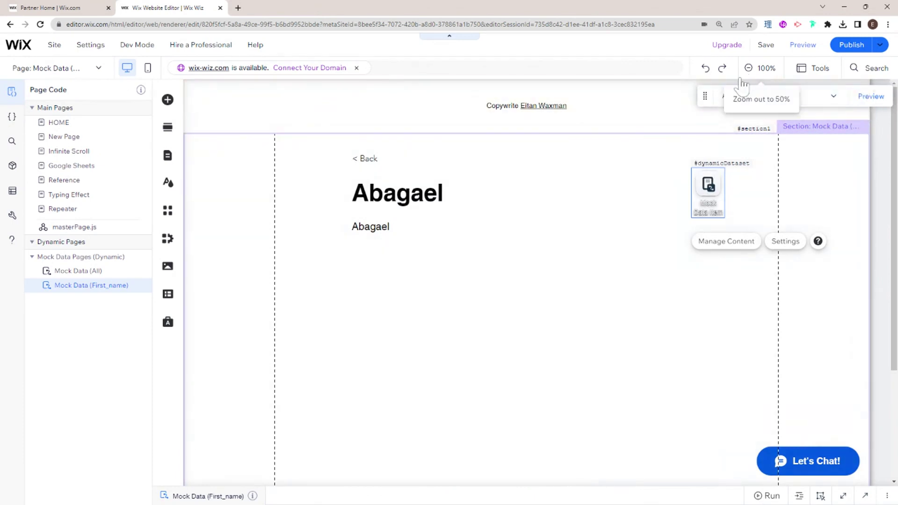
click(777, 98)
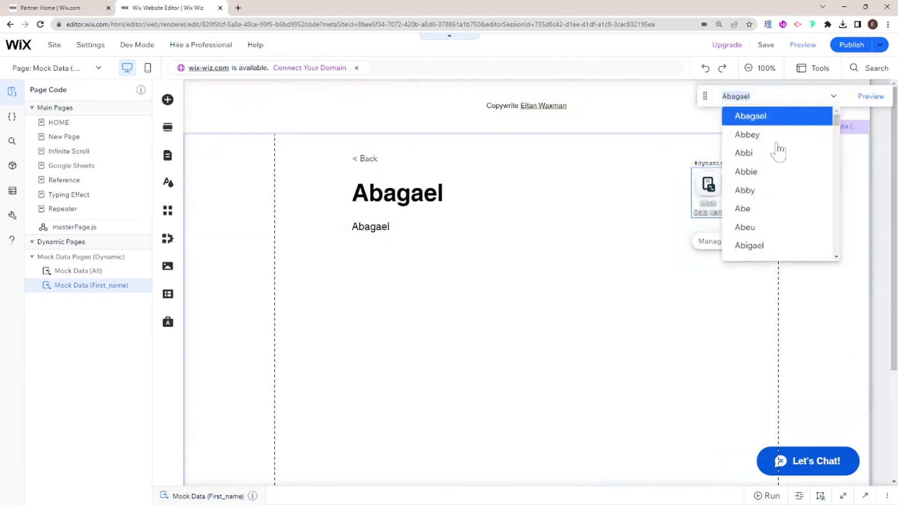
scroll(794, 174, down, 2)
scroll(794, 174, down, 10)
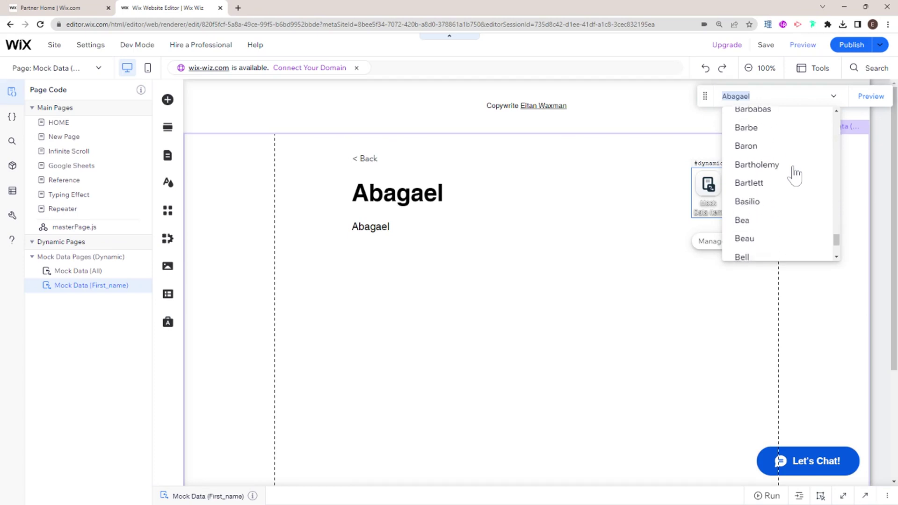
click(767, 184)
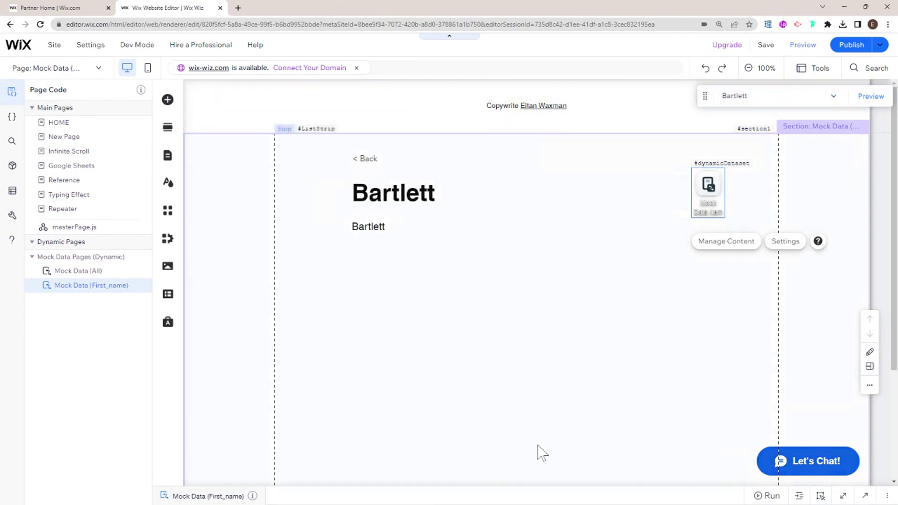
scroll(542, 294, down, 3)
scroll(603, 313, up, 2)
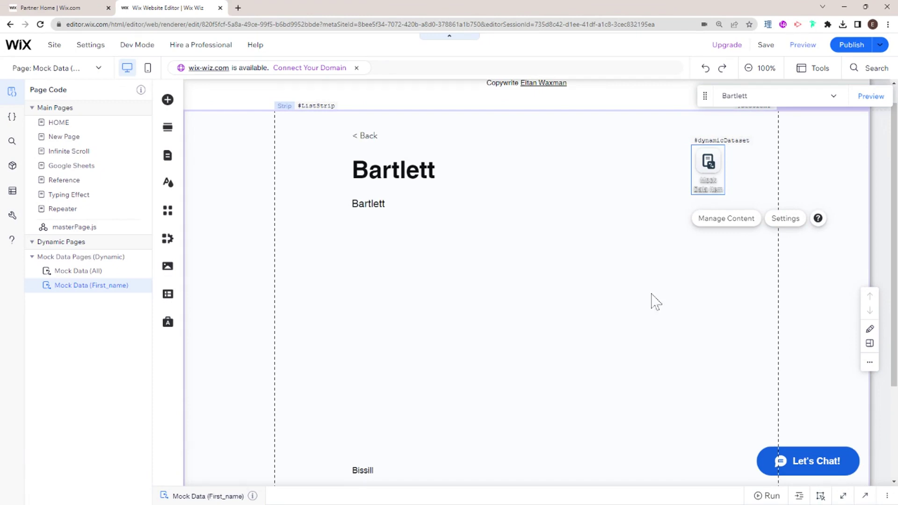
Step: Preview the item page with the developer console collapsed, switch to another item and its next item, and return to the editor
click(805, 45)
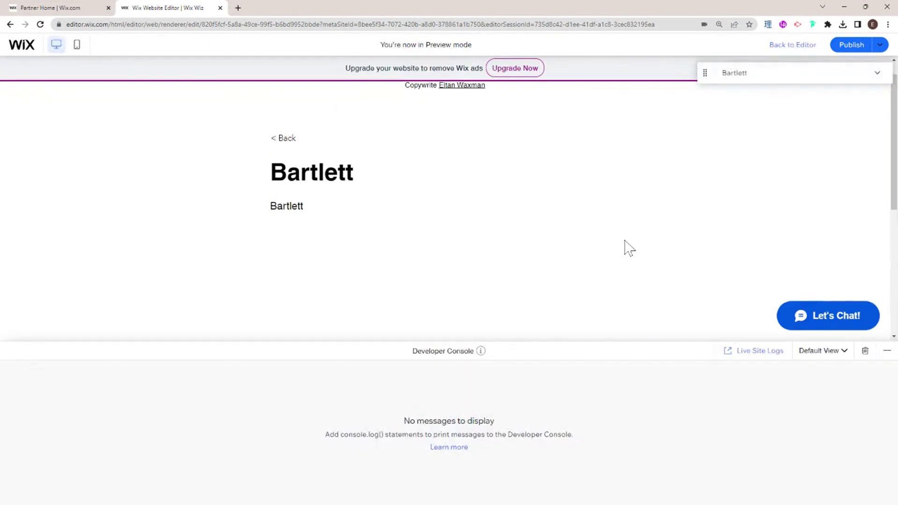
click(609, 360)
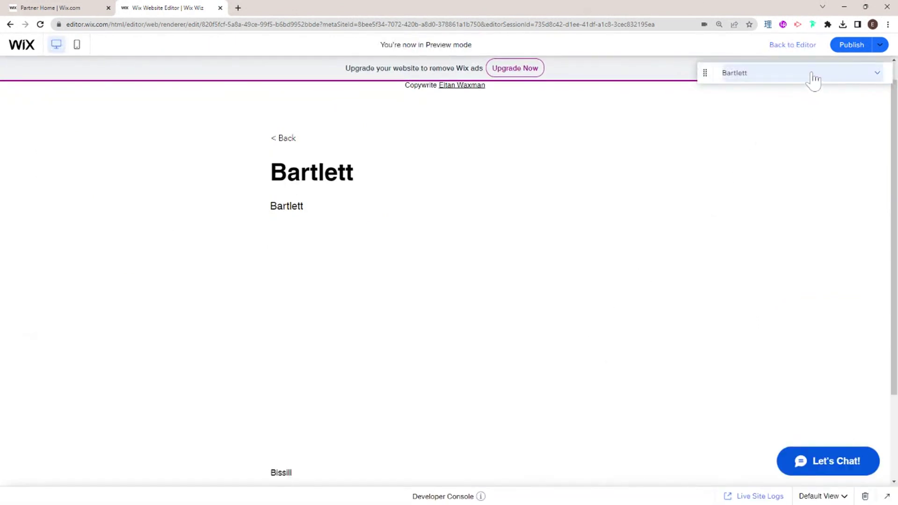
click(746, 77)
click(747, 134)
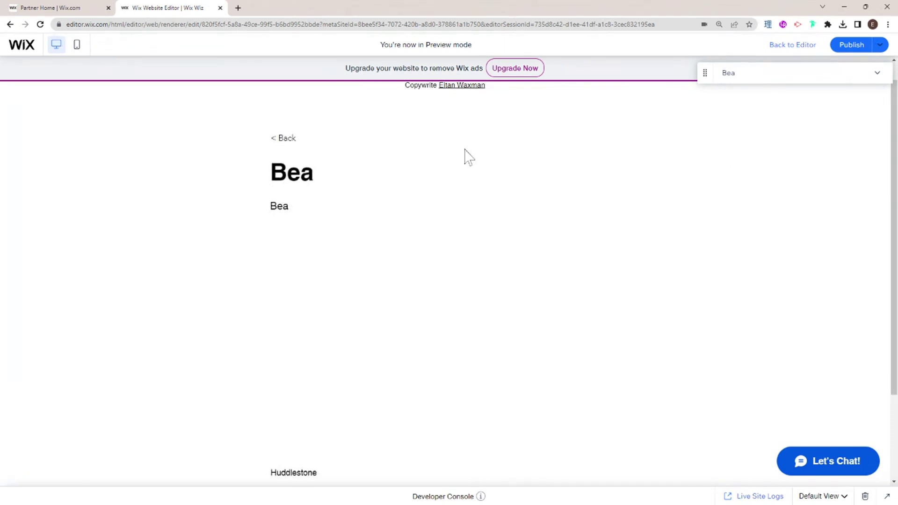
scroll(415, 182, down, 2)
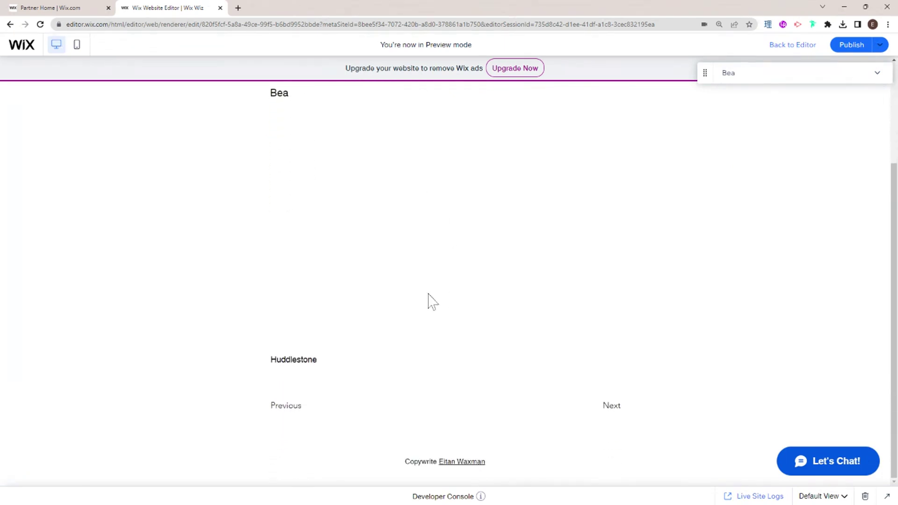
click(610, 407)
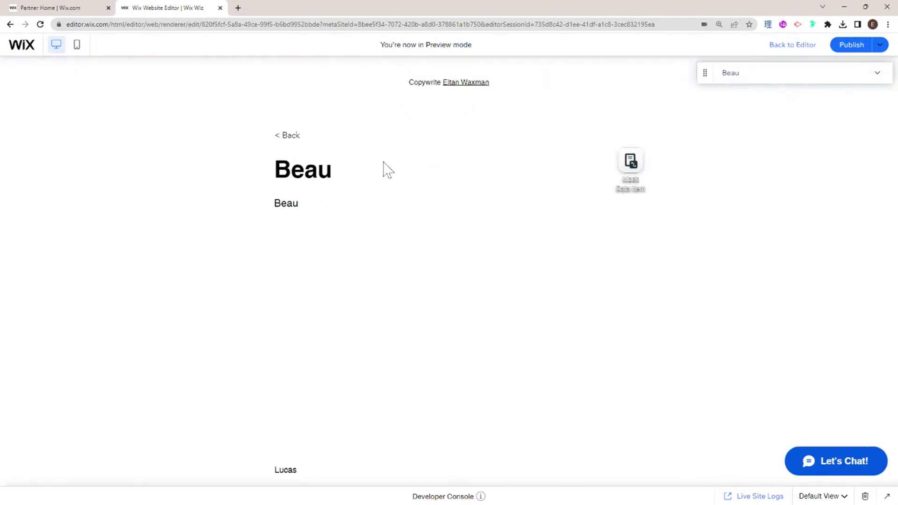
key(ctrl+shift+p)
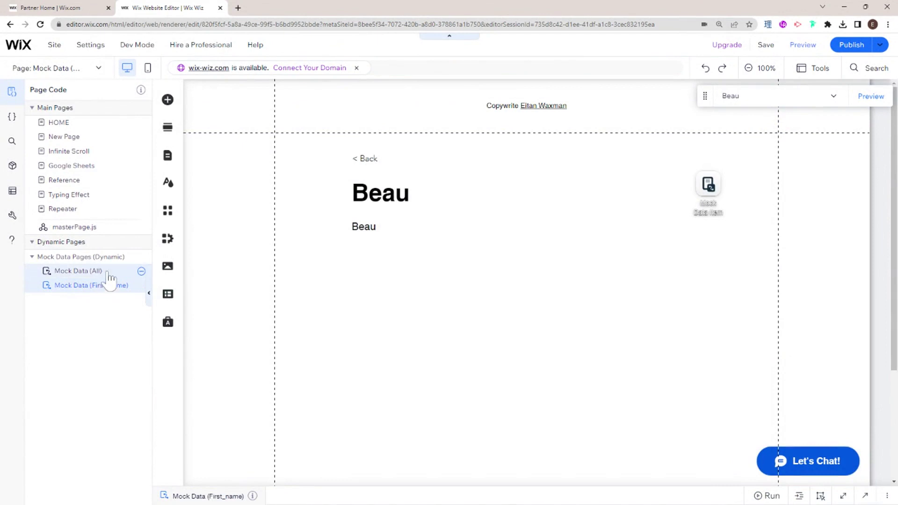
Step: On the Mock Data (All) page, connect the repeater's Read More button click action to the Mock Data (First_name) page
click(109, 275)
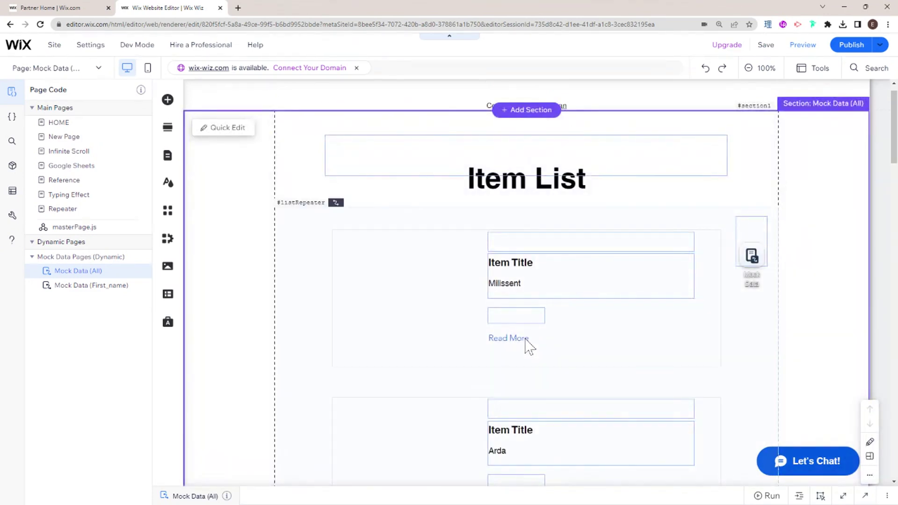
click(525, 338)
click(510, 337)
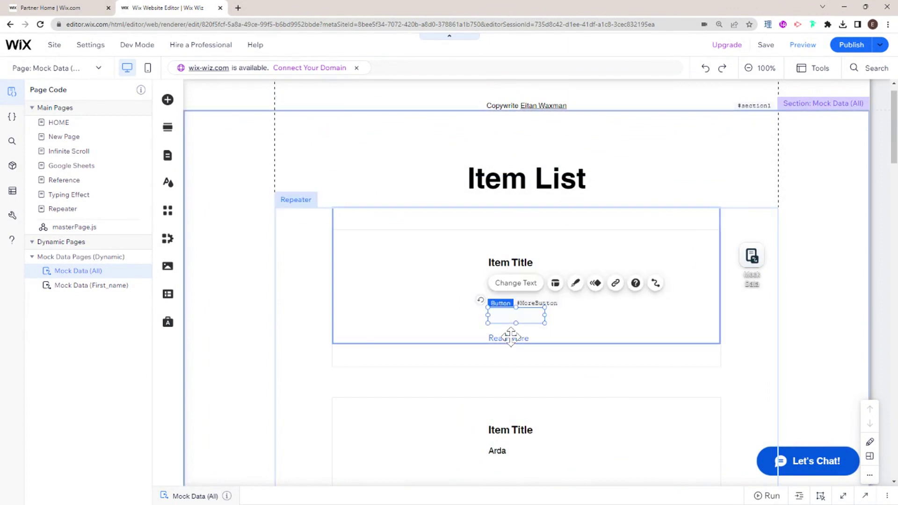
click(656, 283)
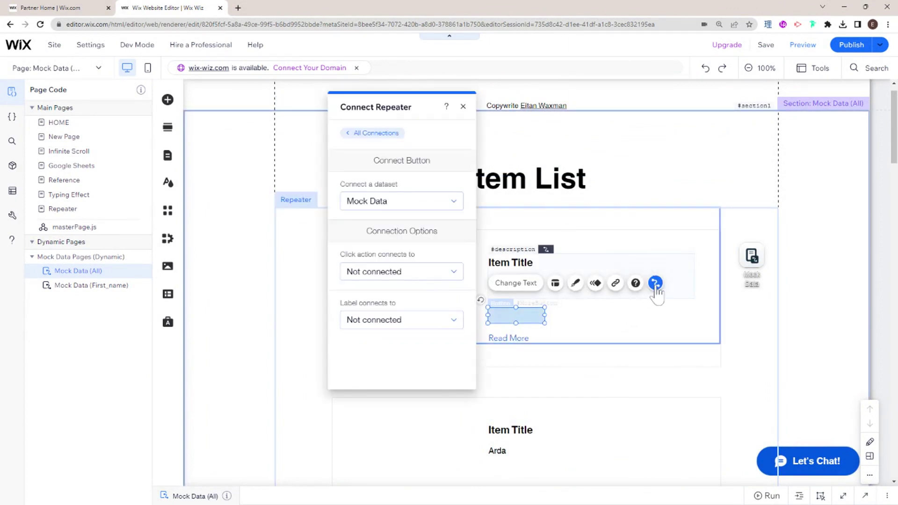
click(431, 275)
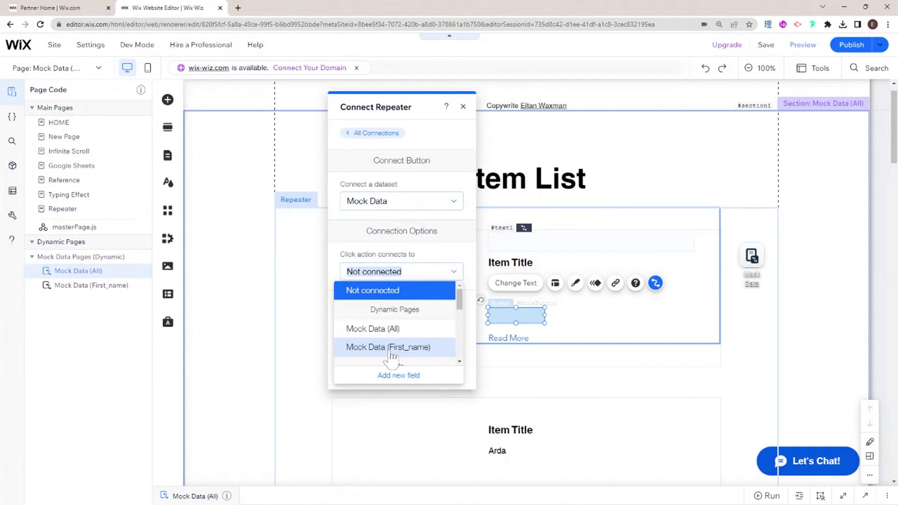
click(404, 348)
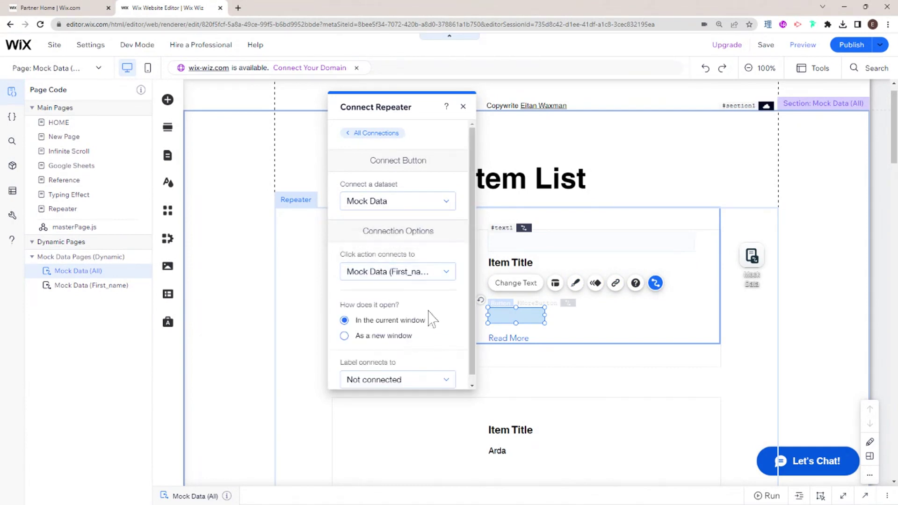
scroll(429, 315, down, 1)
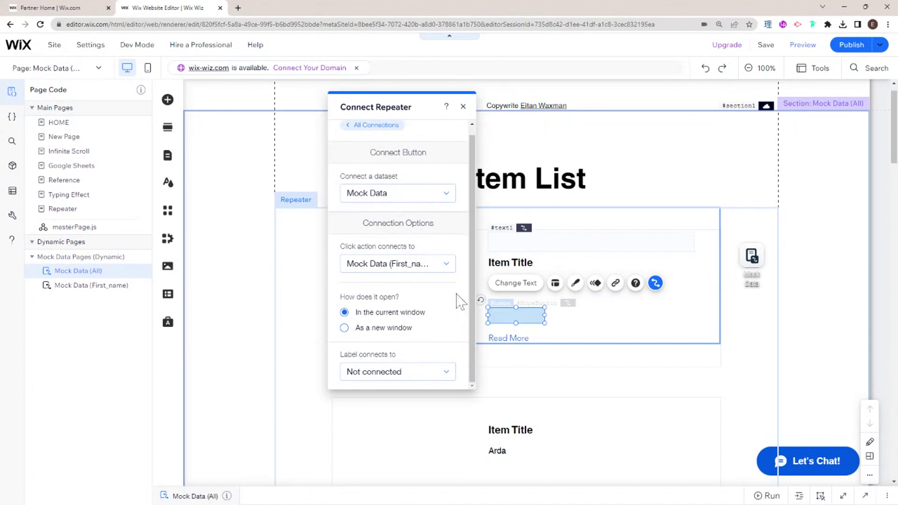
click(463, 107)
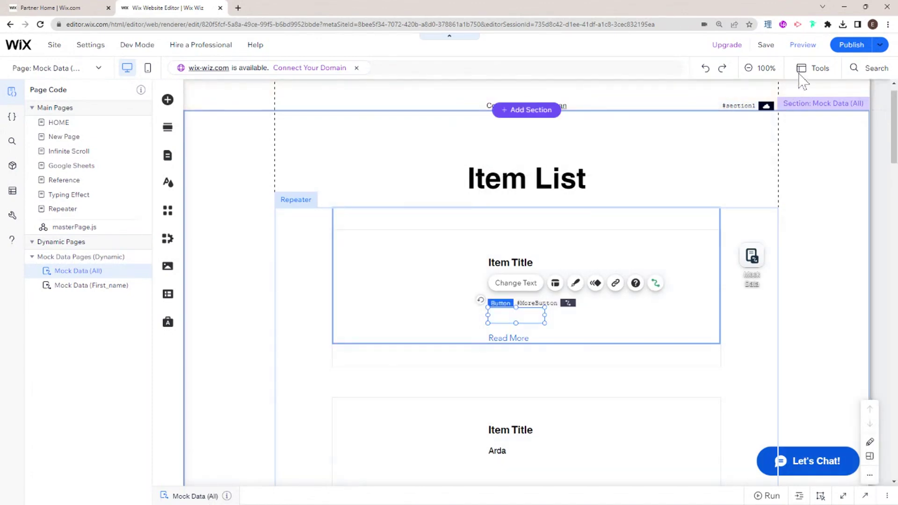
Step: Preview the Mock Data (All) page, follow the first item's Read More link, look over its item page, and return to the editor
click(807, 47)
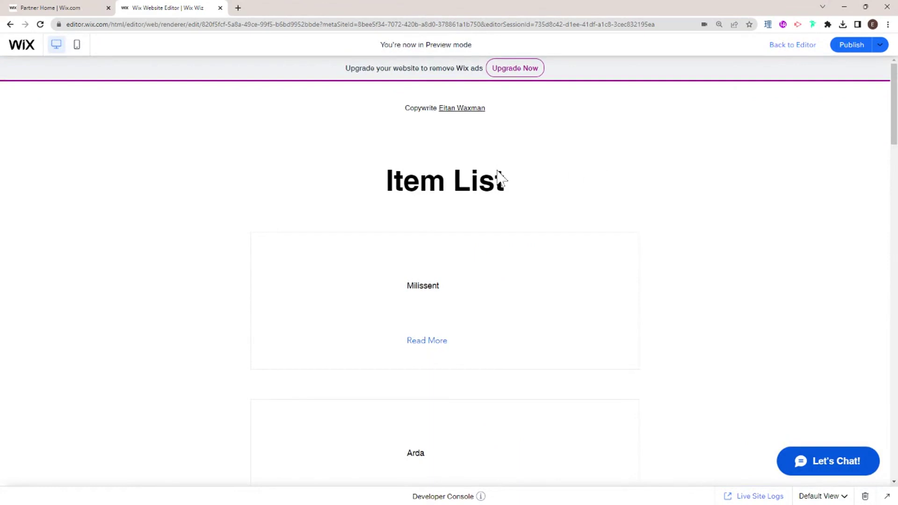
scroll(416, 231, down, 2)
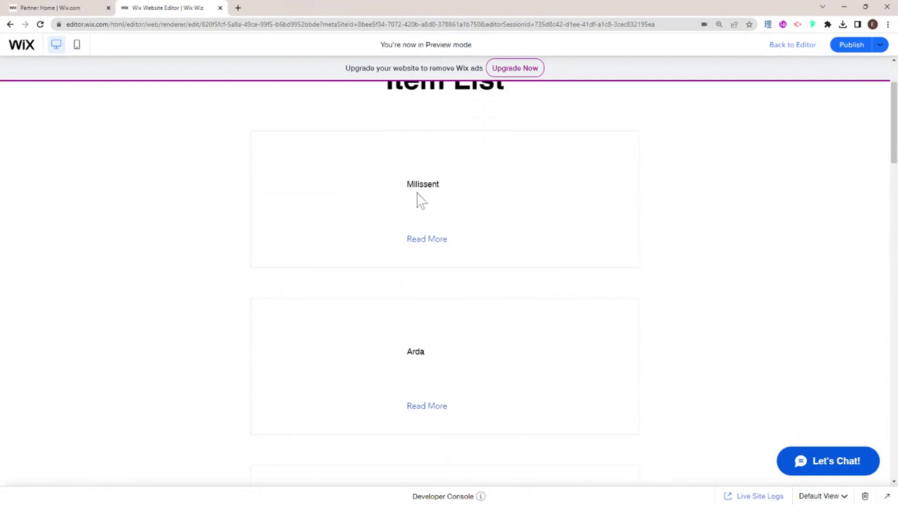
click(434, 245)
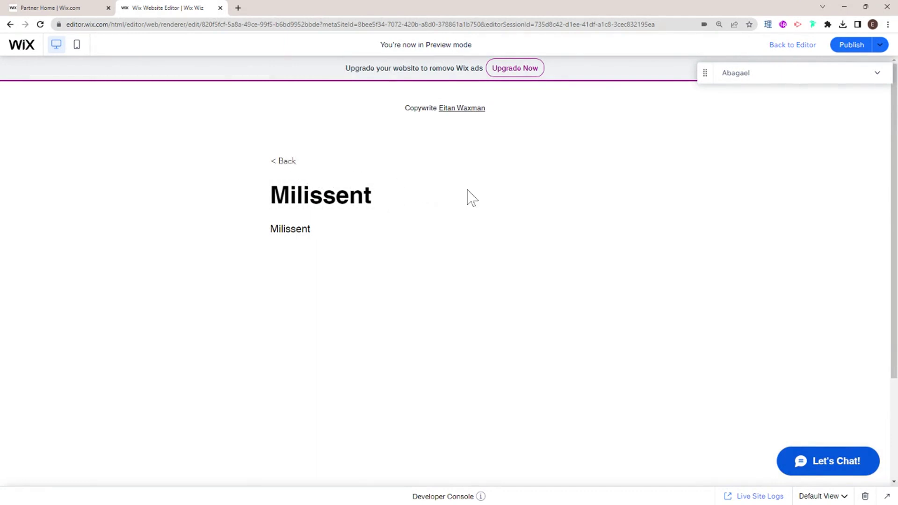
scroll(505, 202, down, 2)
scroll(425, 185, up, 2)
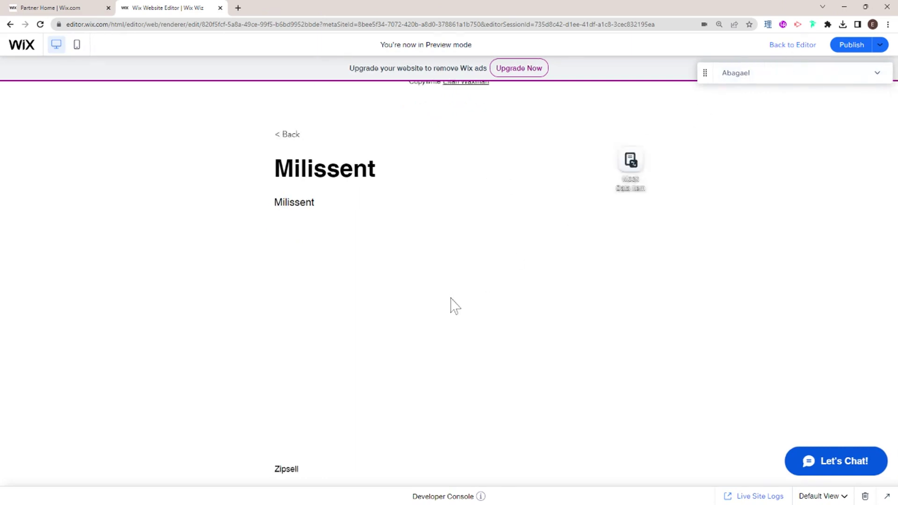
key(ctrl+shift+p)
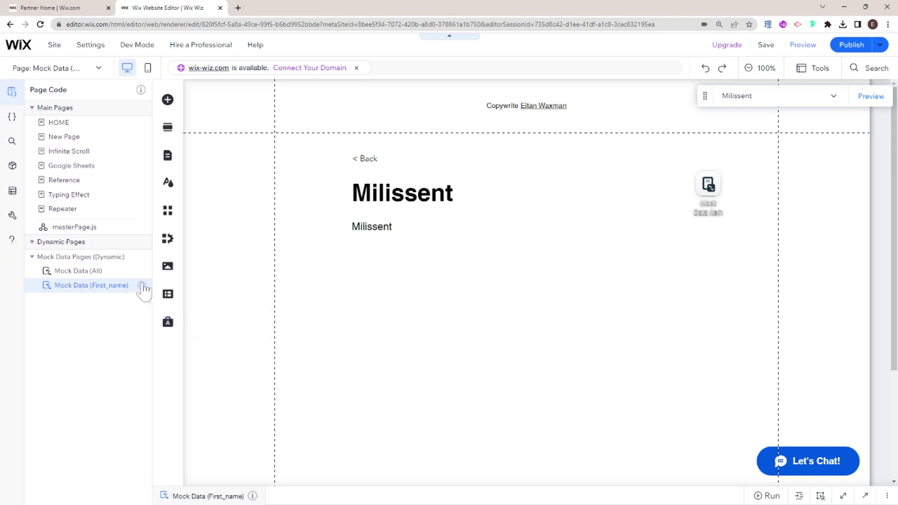
Step: Add another dynamic item page to the Mock Data pages and open the settings of the Mock Data (Title) page
click(142, 257)
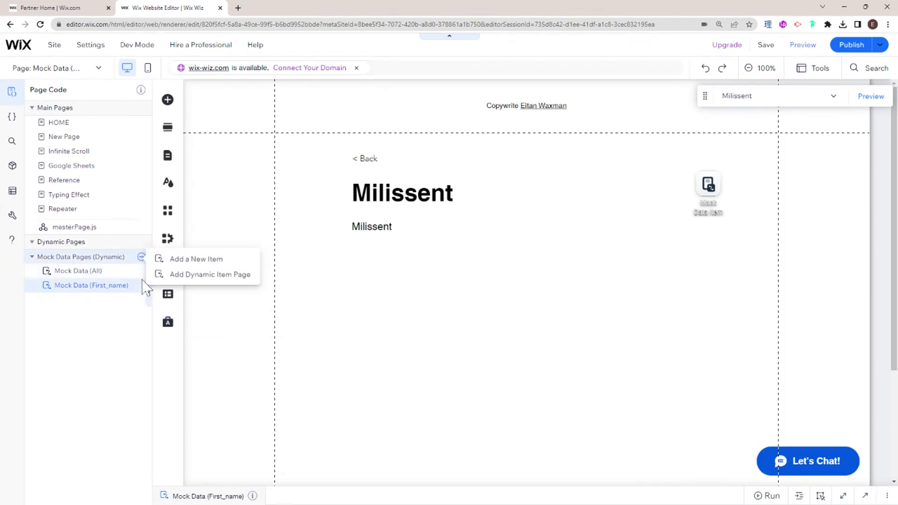
click(179, 280)
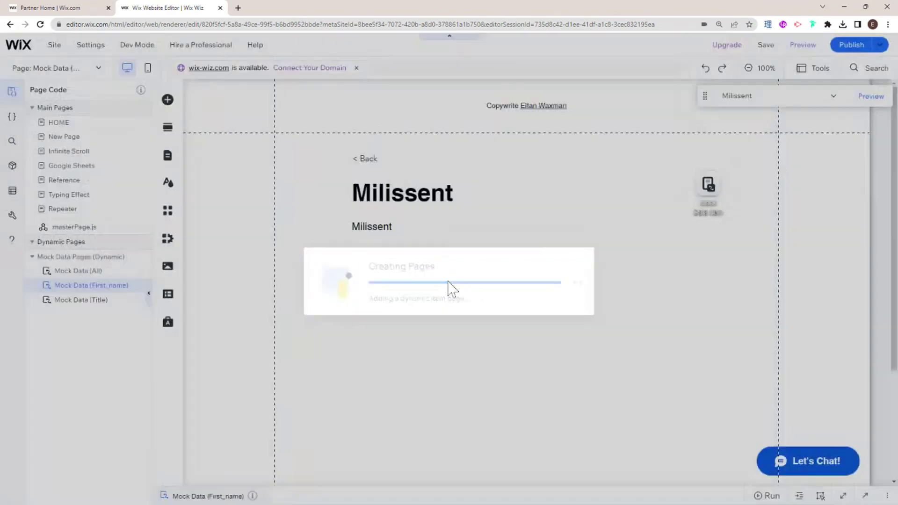
click(112, 301)
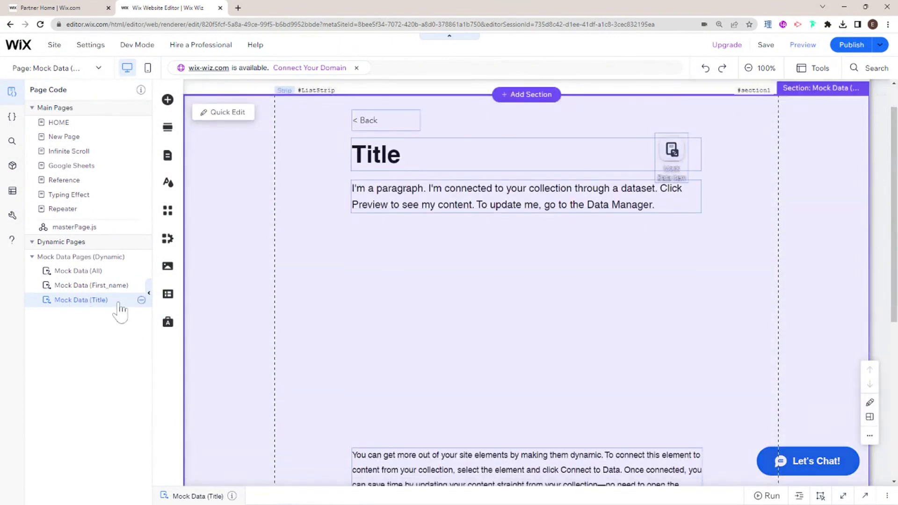
click(141, 300)
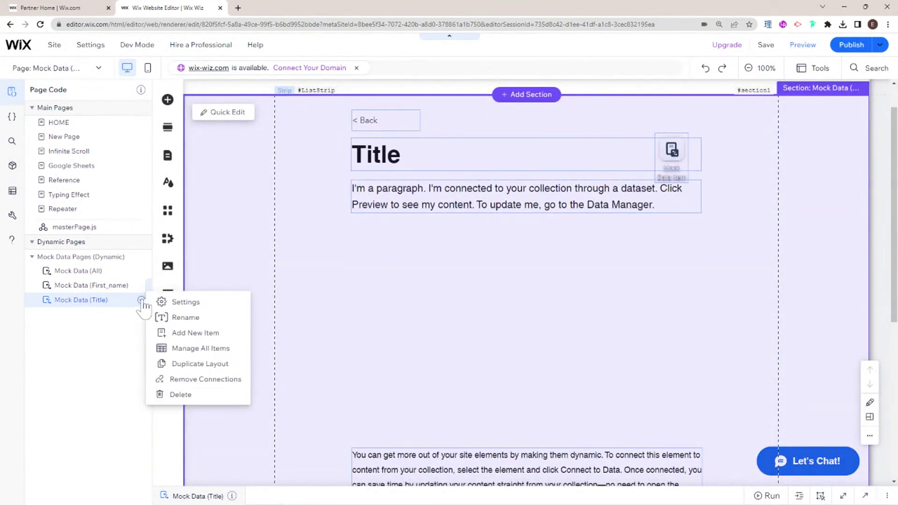
click(172, 302)
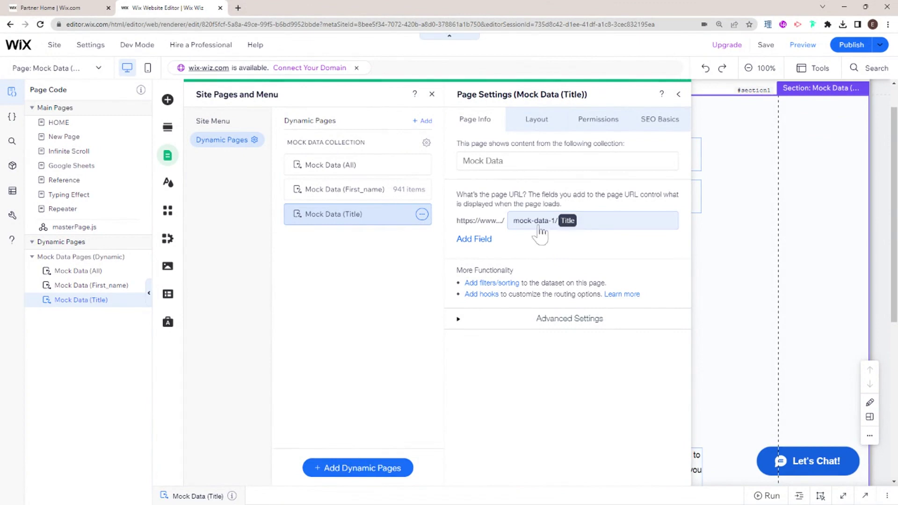
Step: Change the fixed part of the Mock Data (Title) page's URL to mock-data-ip
click(554, 221)
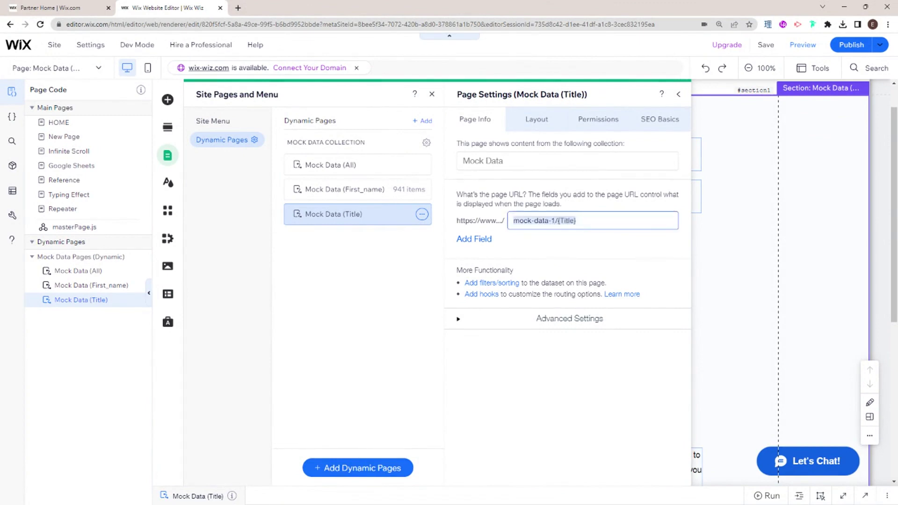
key(BackSpace)
key(BackSpace)
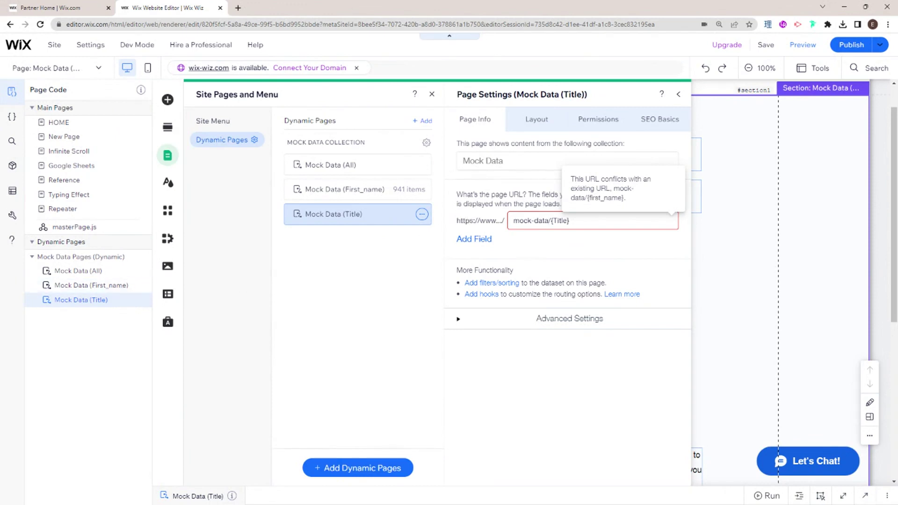
text(-ip)
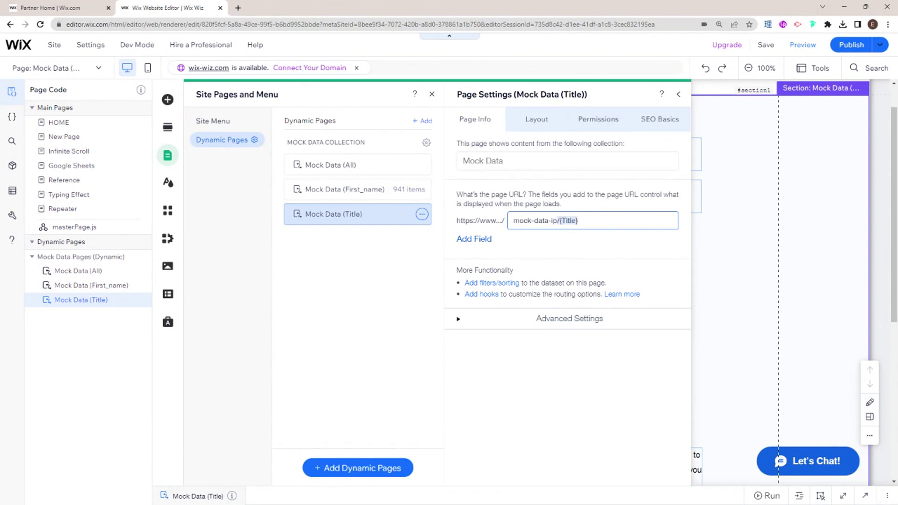
Step: Replace the Title field in the page URL with the ip_address field and close the page settings
key(BackSpace)
click(474, 238)
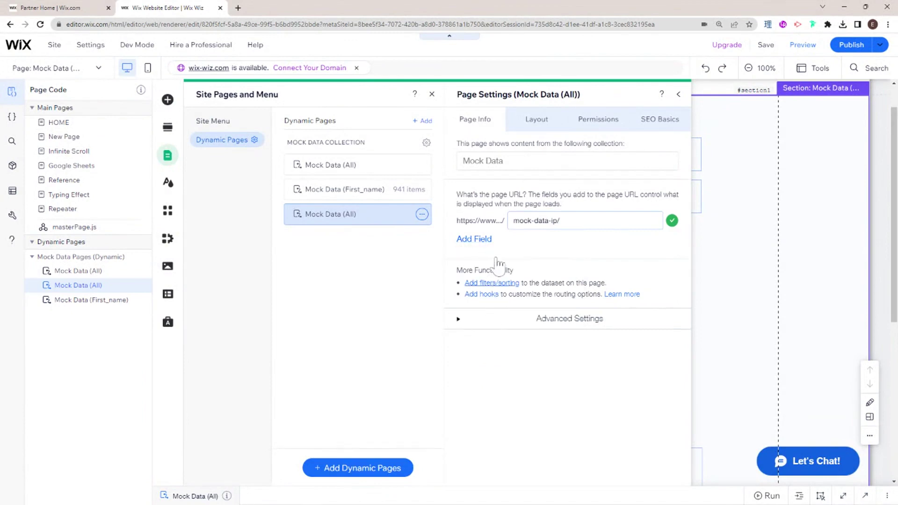
click(476, 239)
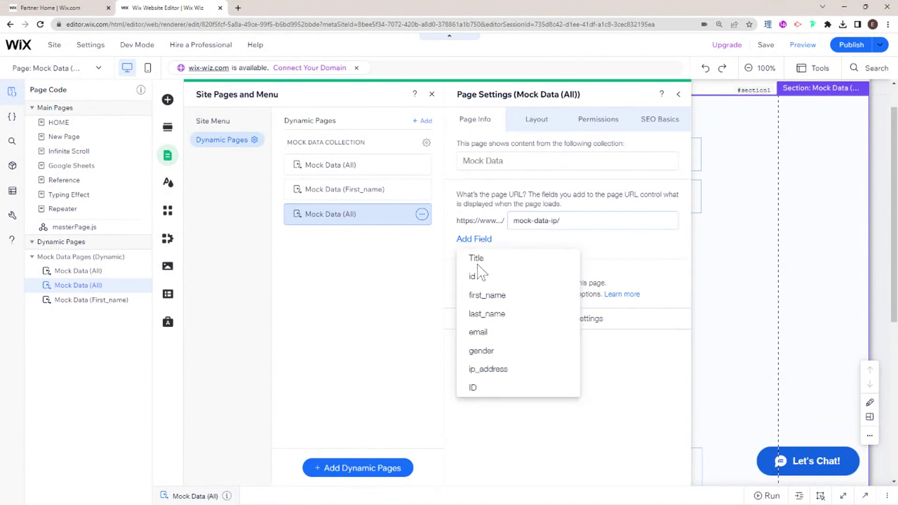
click(490, 370)
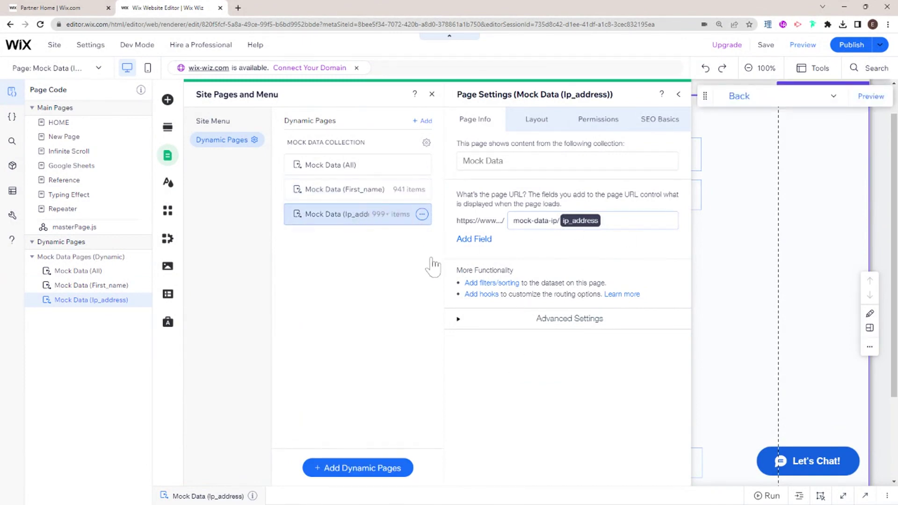
click(679, 95)
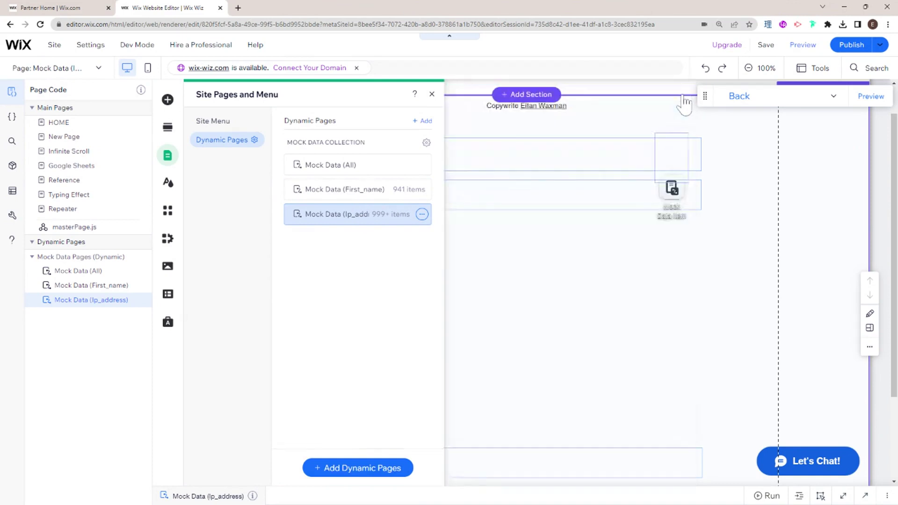
click(431, 94)
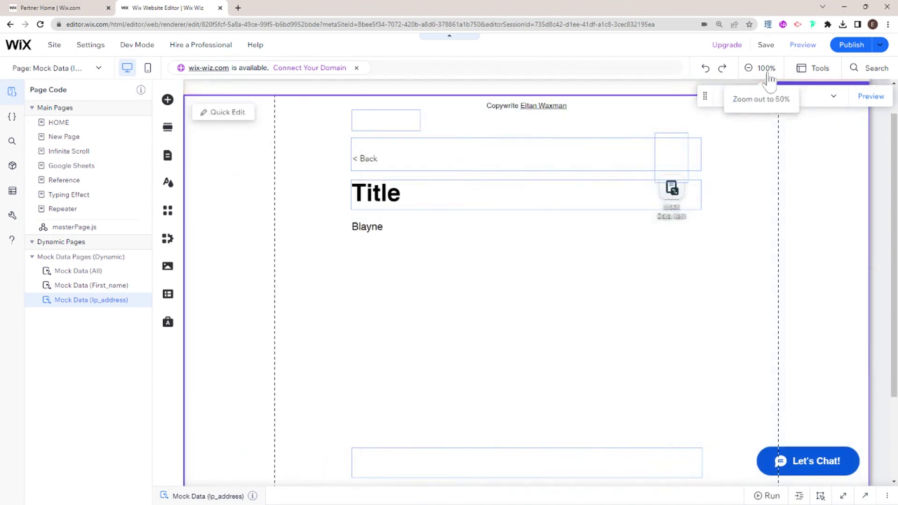
Step: Connect the title text on the Mock Data (Ip_address) page to the ip_address field of the Mock Data Item dataset
scroll(711, 187, down, 3)
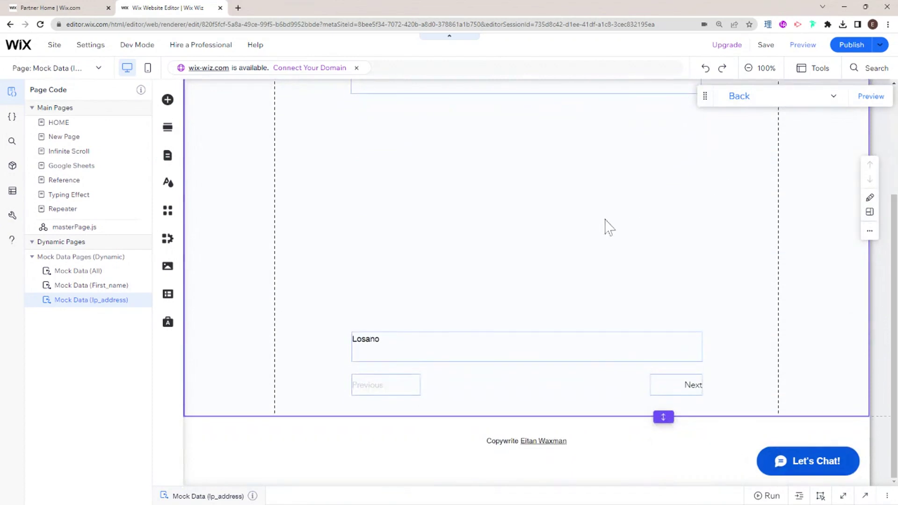
scroll(599, 230, up, 3)
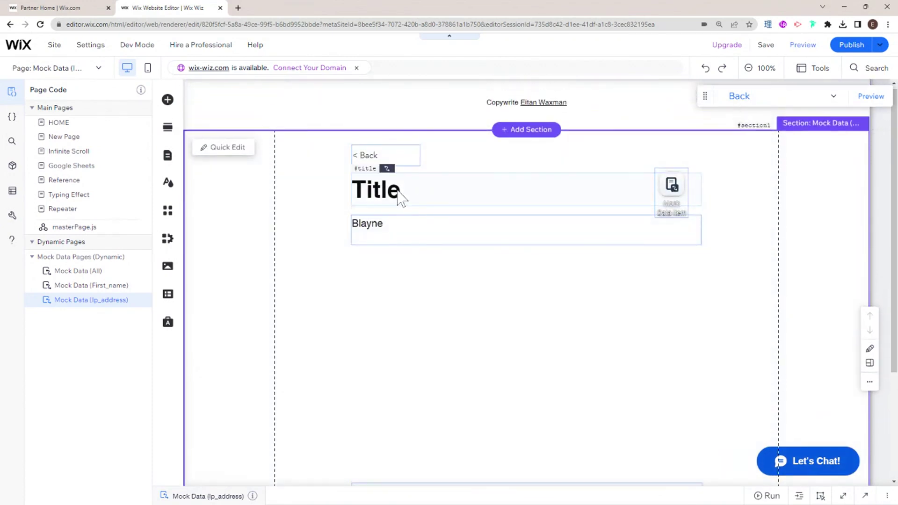
click(403, 201)
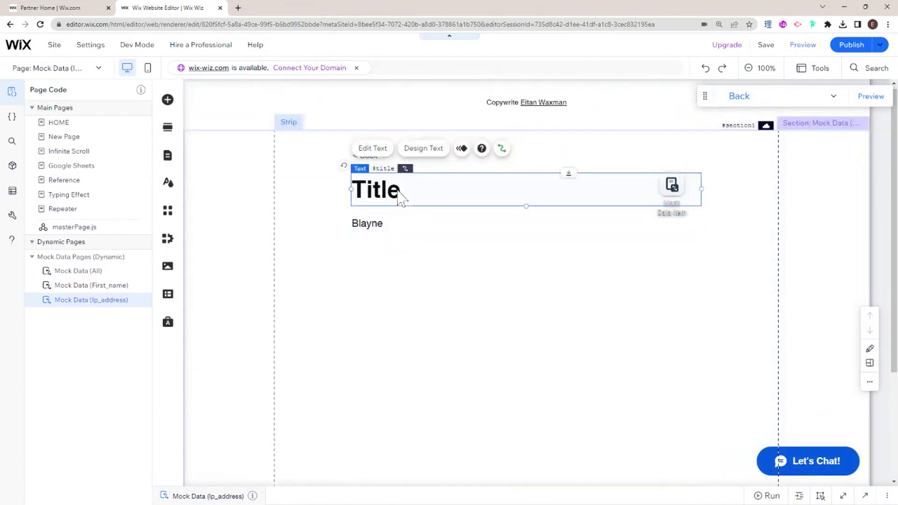
click(502, 149)
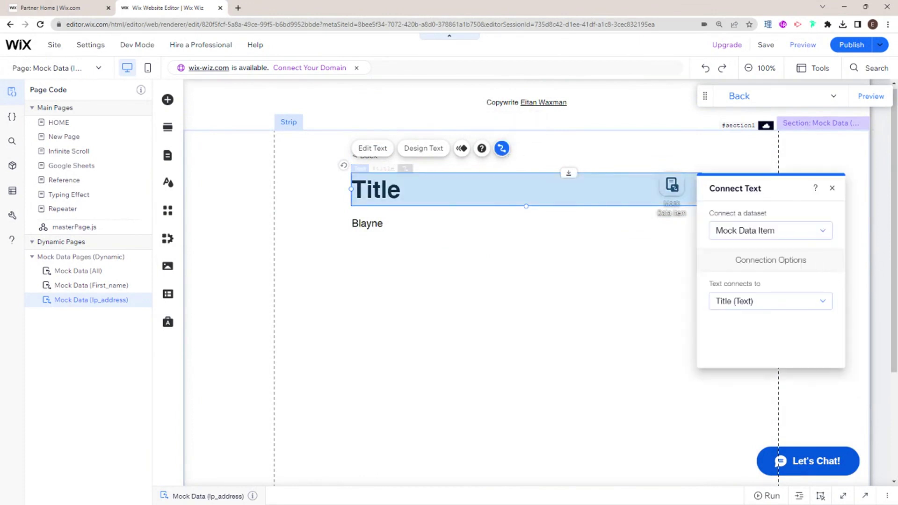
click(778, 304)
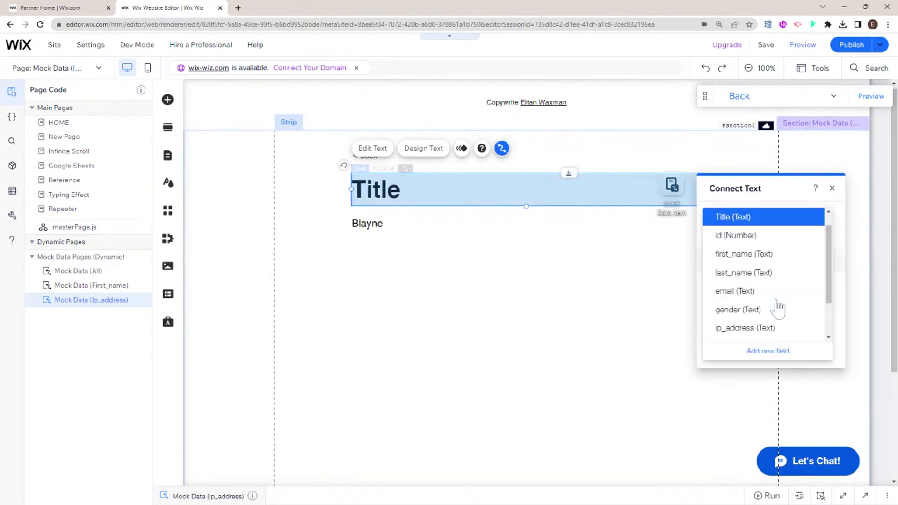
click(746, 328)
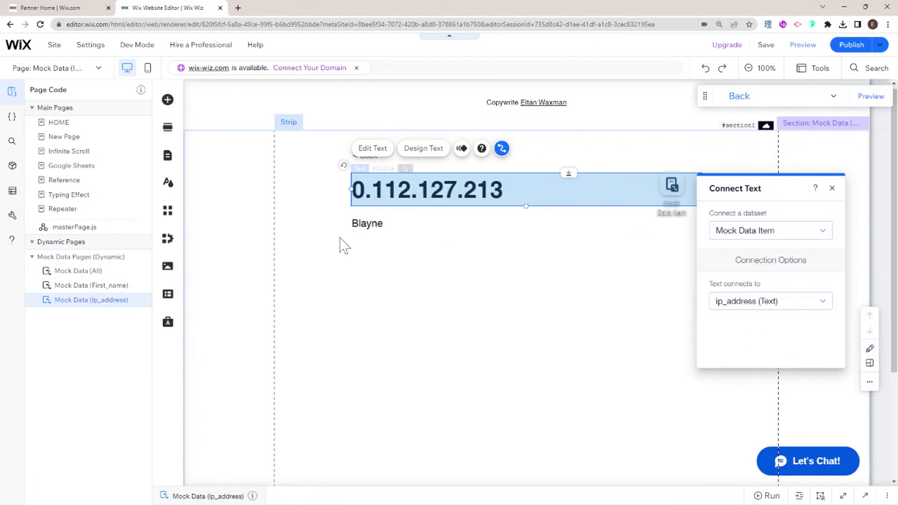
click(463, 260)
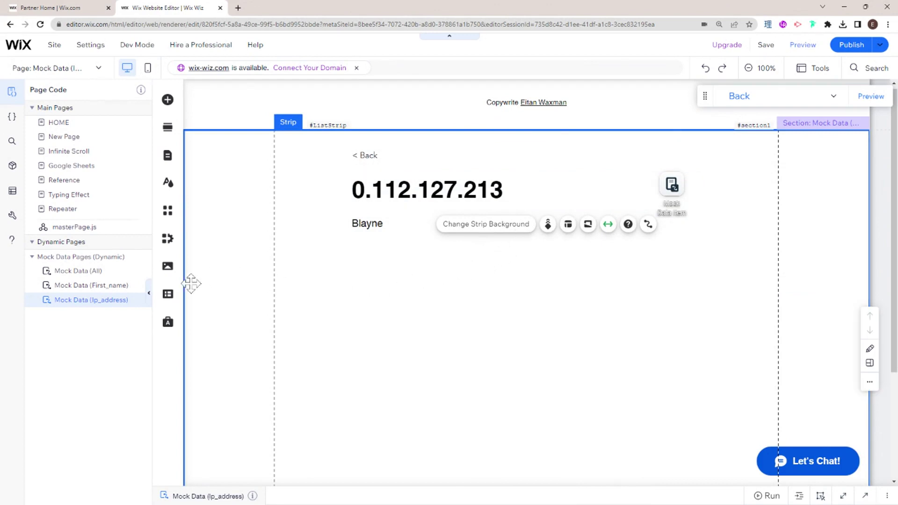
Step: On the Mock Data (All) page, duplicate the repeater's Read More button and place the copy directly above the original
click(93, 274)
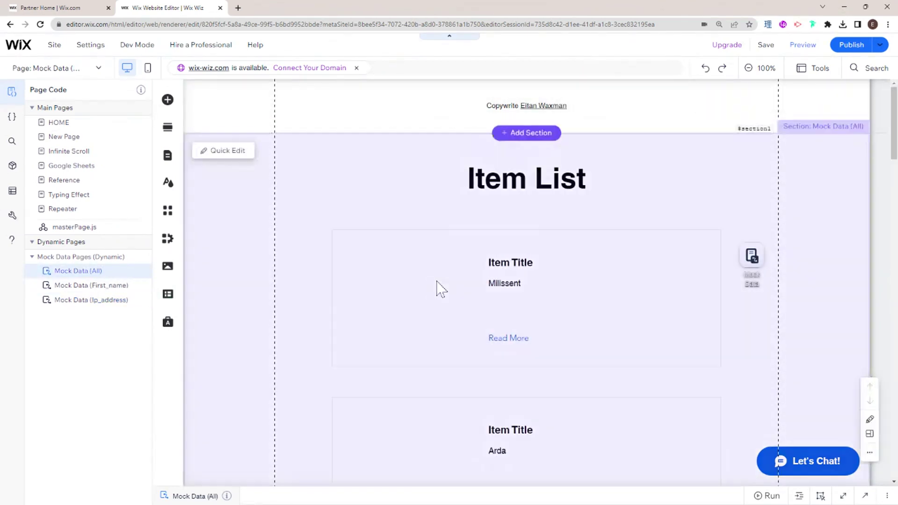
scroll(447, 287, down, 1)
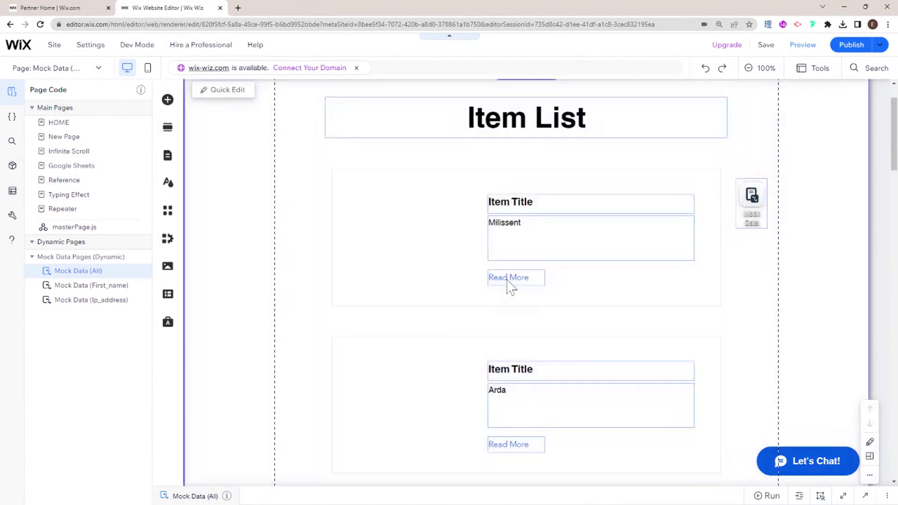
click(511, 284)
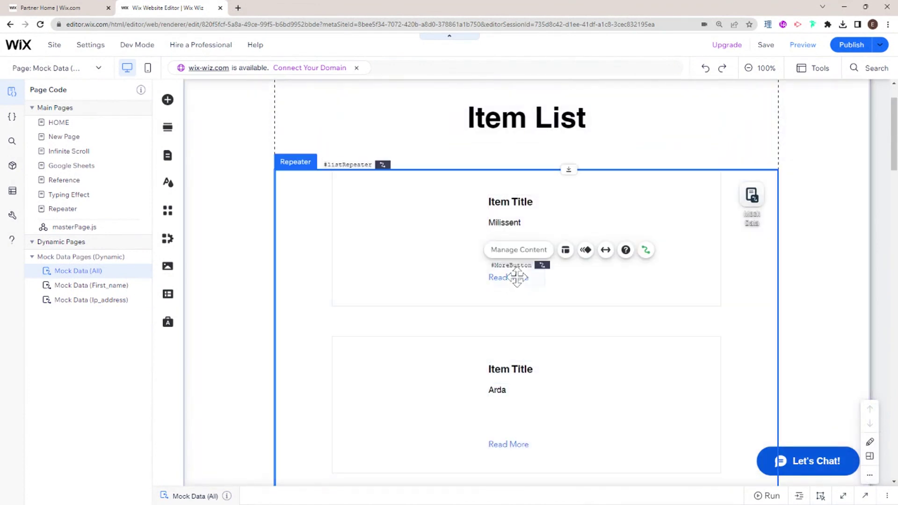
click(517, 277)
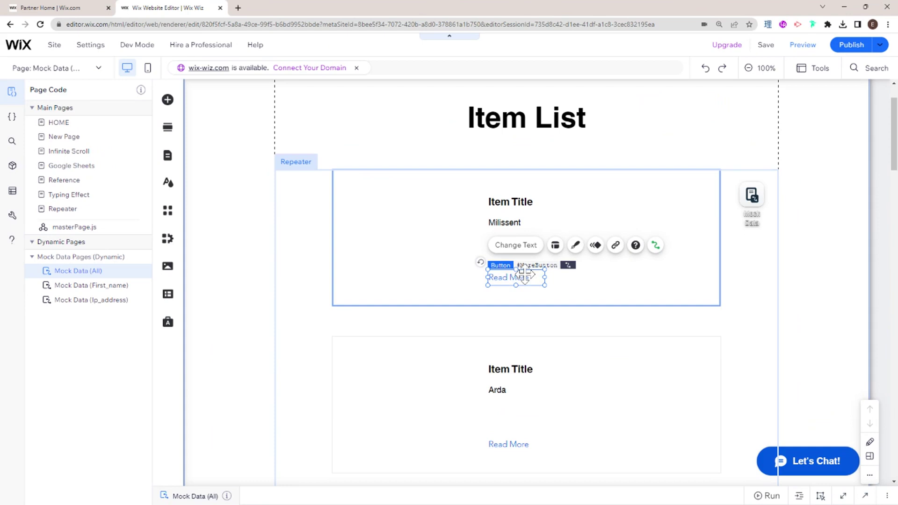
key(ctrl+d)
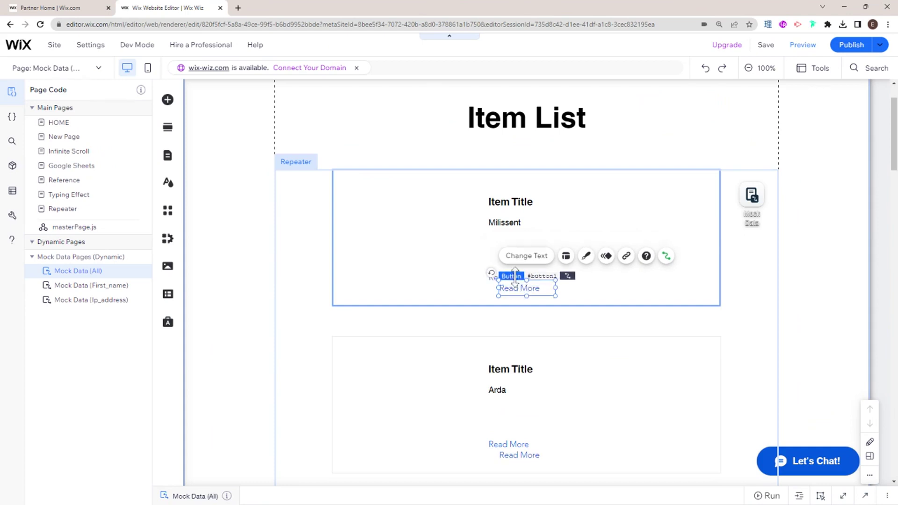
drag(515, 276, 508, 251)
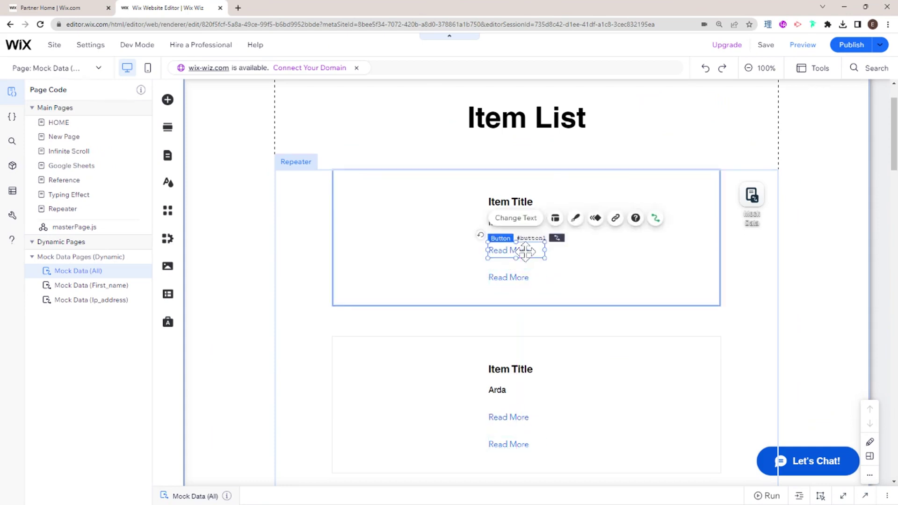
Step: Connect the duplicated Read More button's click action to the Mock Data (Ip_address) page
click(655, 218)
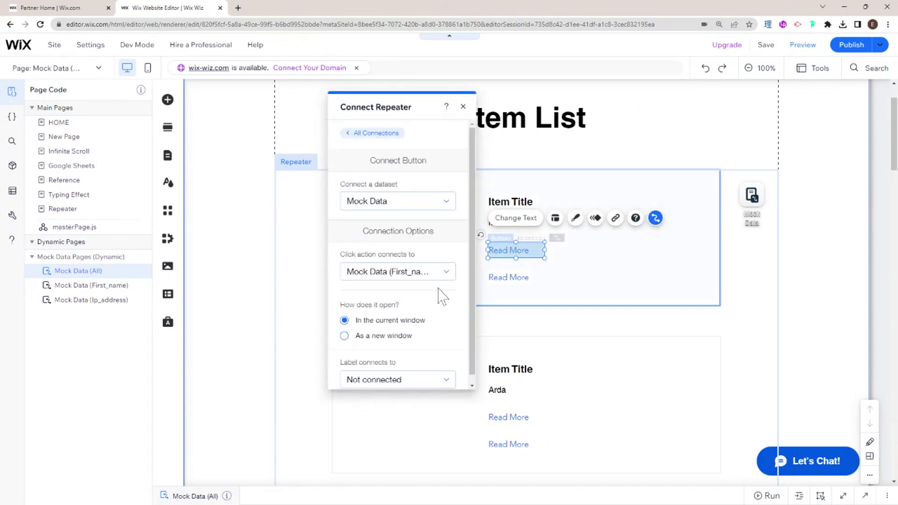
click(435, 276)
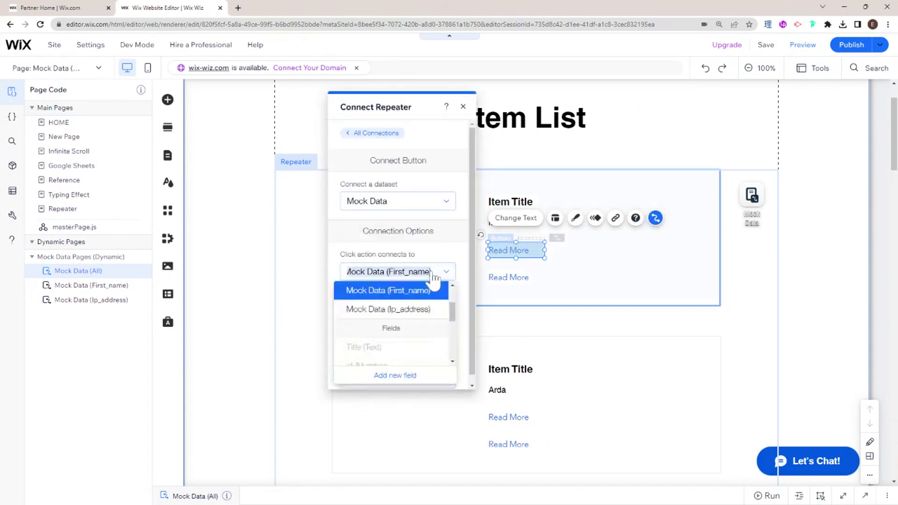
click(392, 311)
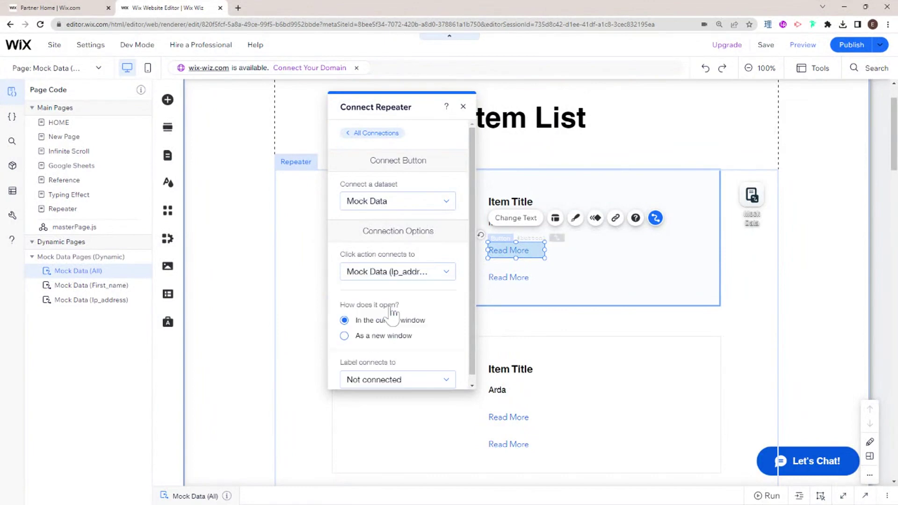
click(463, 107)
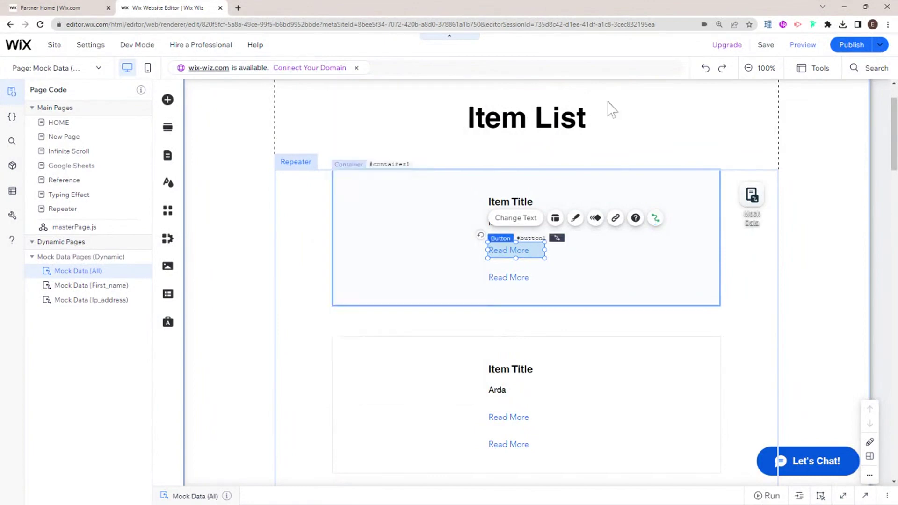
Step: Preview the site, follow the first item's upper Read More link to inspect its ip_address page, and return to the editor
click(799, 49)
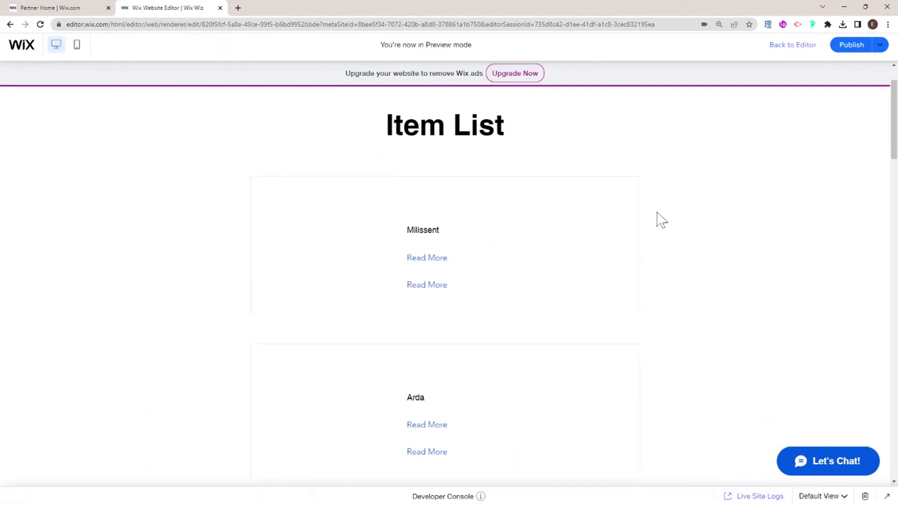
click(426, 254)
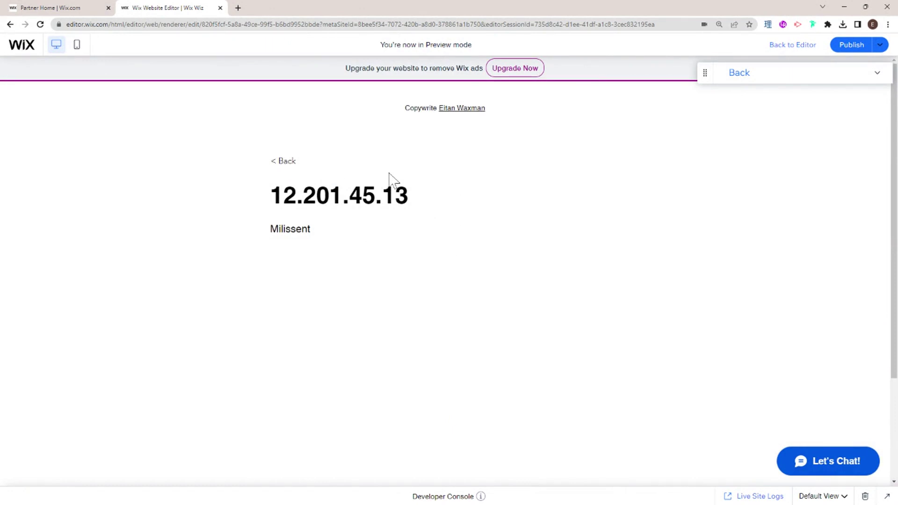
scroll(801, 56, down, 1)
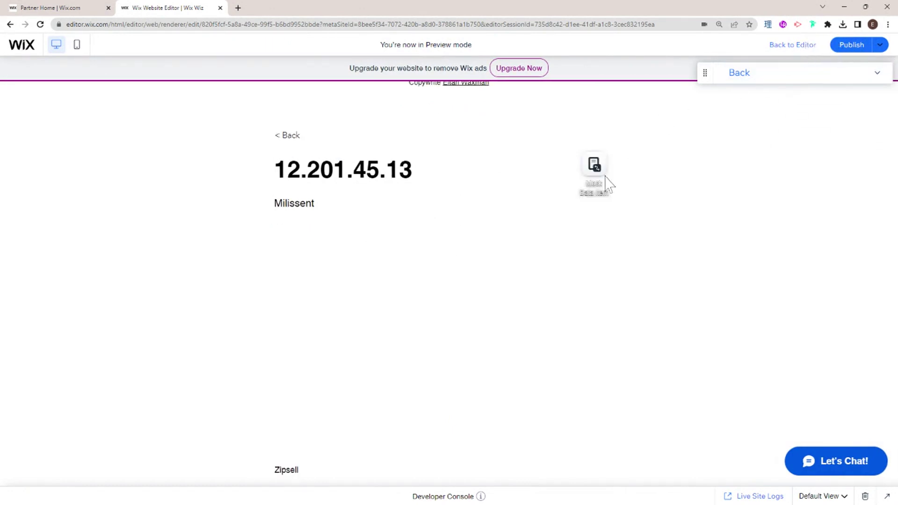
key(ctrl+shift+p)
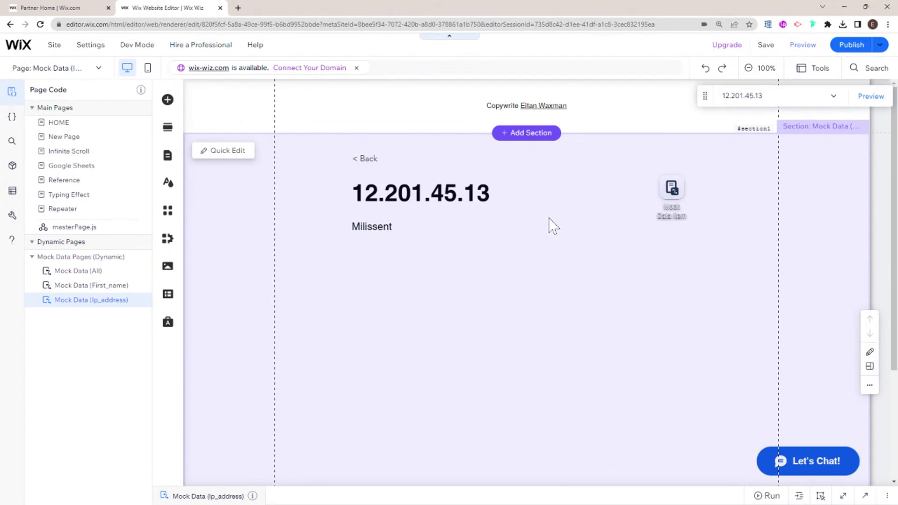
scroll(551, 225, down, 3)
scroll(551, 225, up, 3)
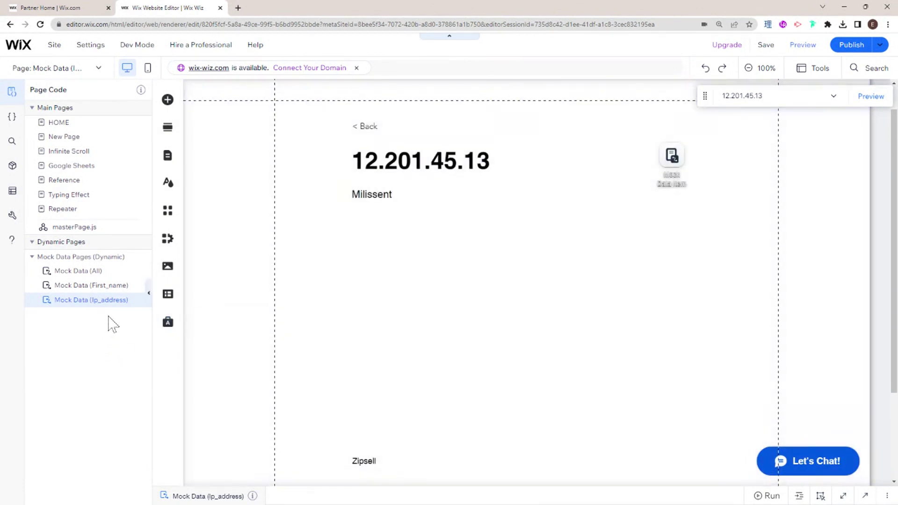
mouse_move(122, 302)
click(286, 336)
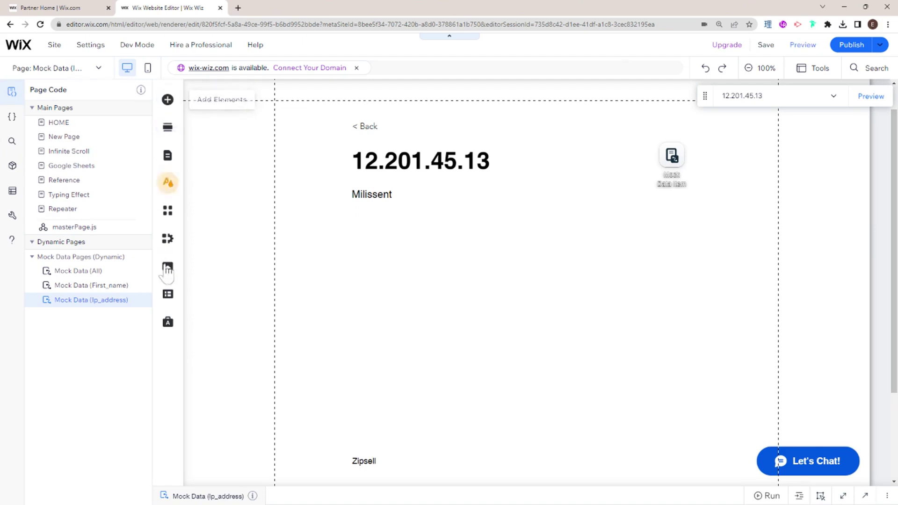
Step: Create a new multiple-item collection named Menus in the Content Manager
click(168, 298)
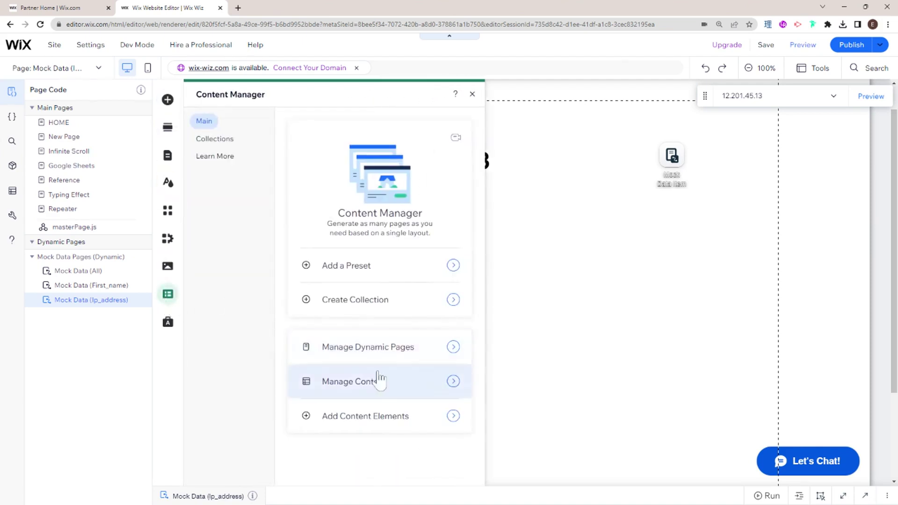
click(429, 307)
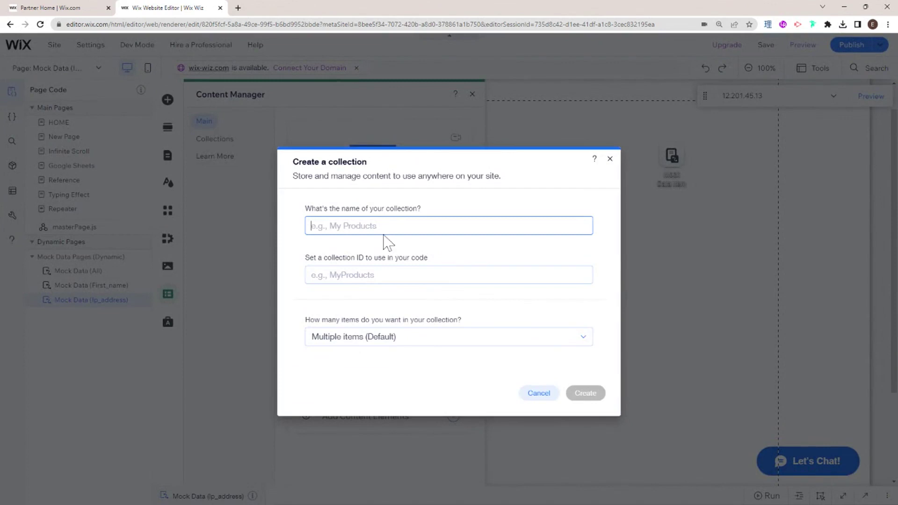
text(Menus)
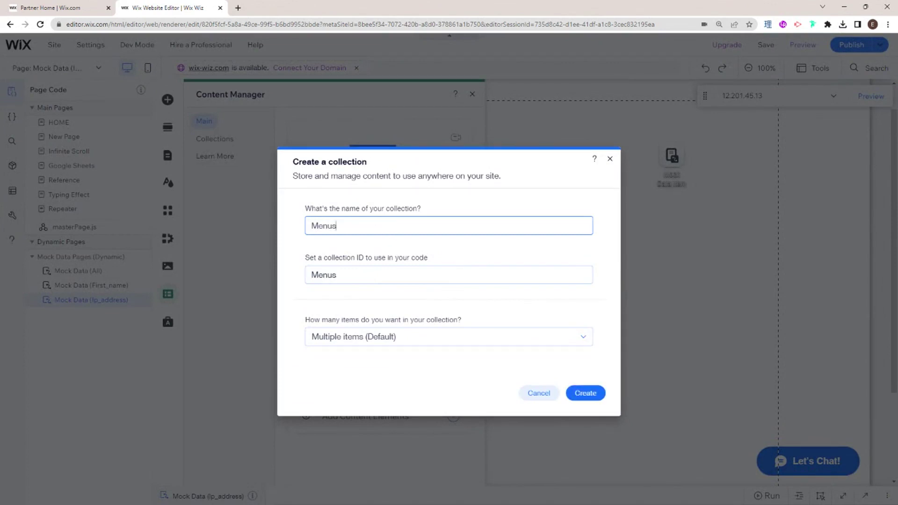
click(596, 393)
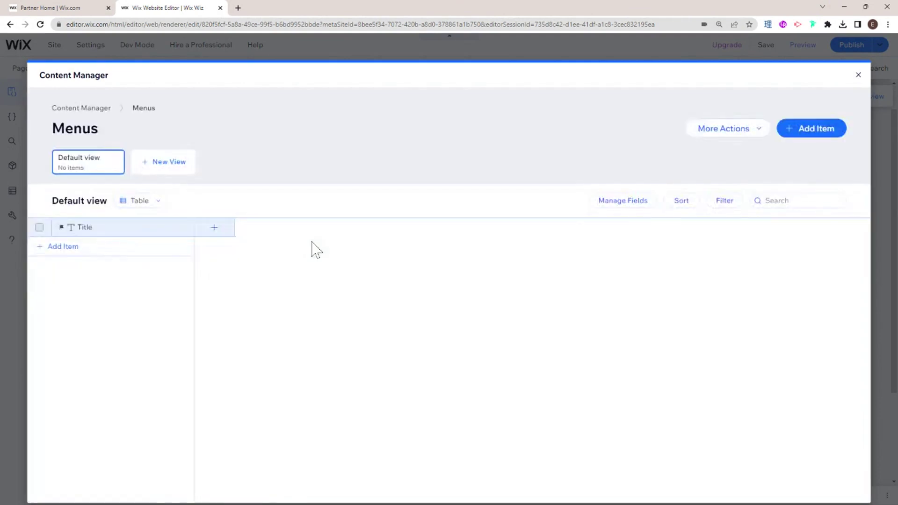
Step: Add three items to the Menus collection with the titles Dinner, Breakfast and Lunch
click(91, 250)
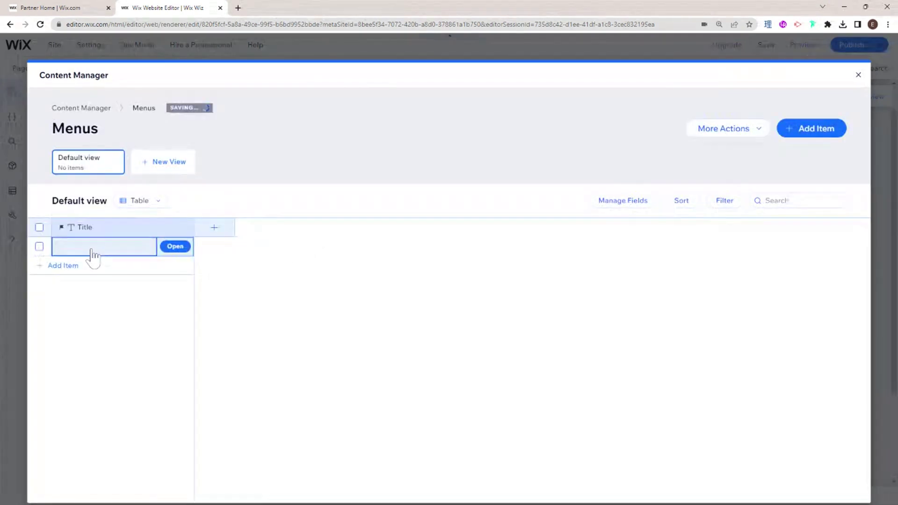
click(113, 246)
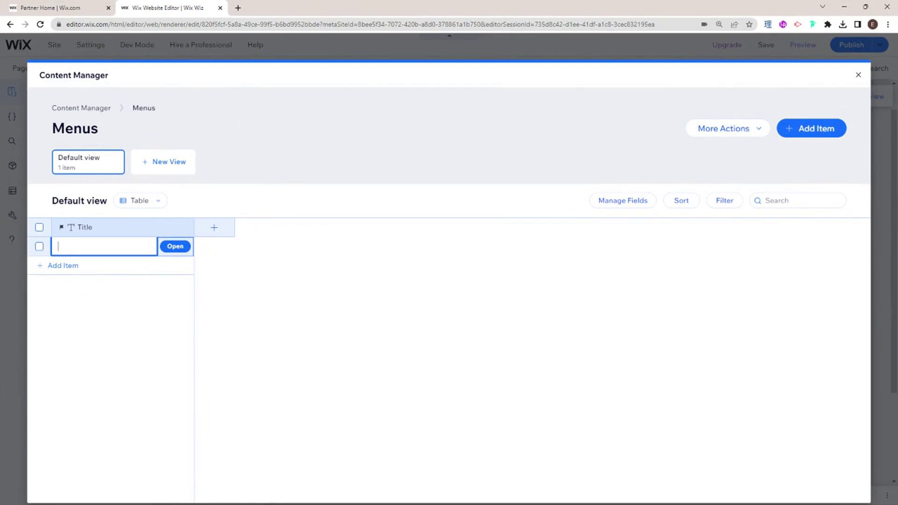
text(Dinner)
click(89, 270)
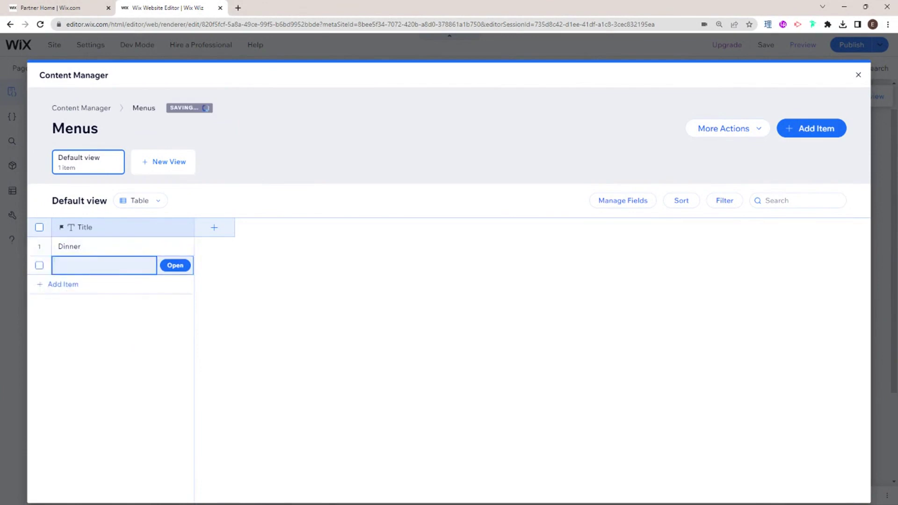
text(Break)
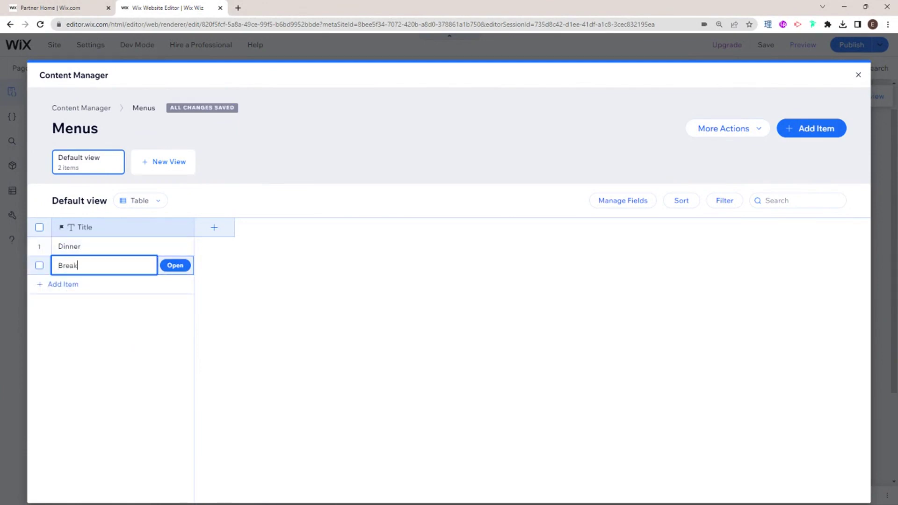
text(fast)
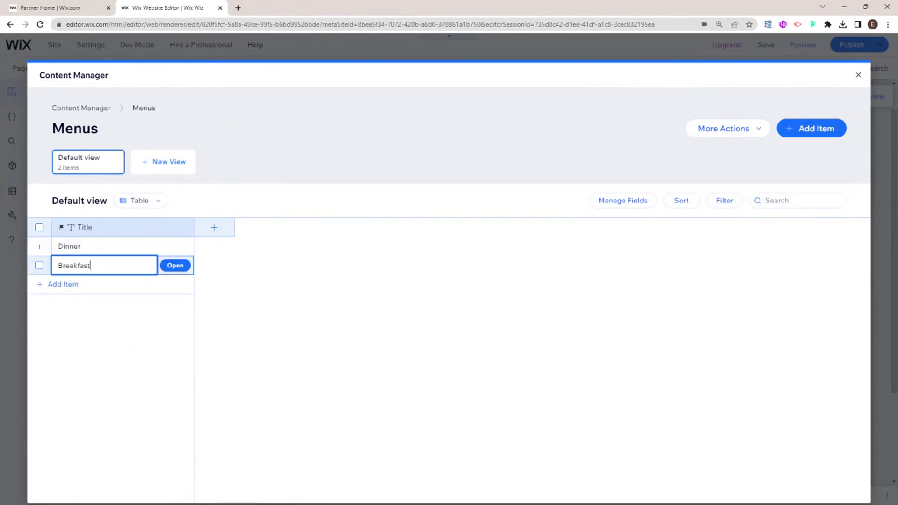
click(70, 283)
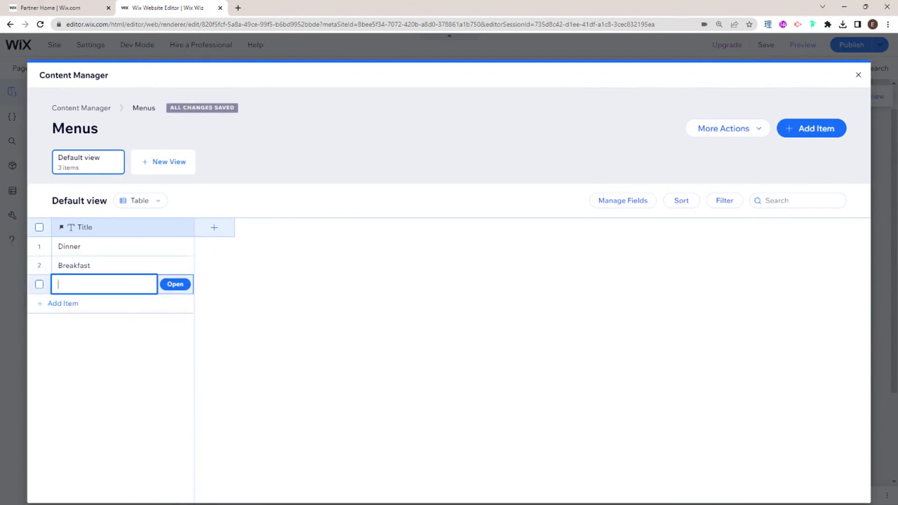
text(Lunch)
Step: Add a text field named Dishes to the Menus collection
click(219, 229)
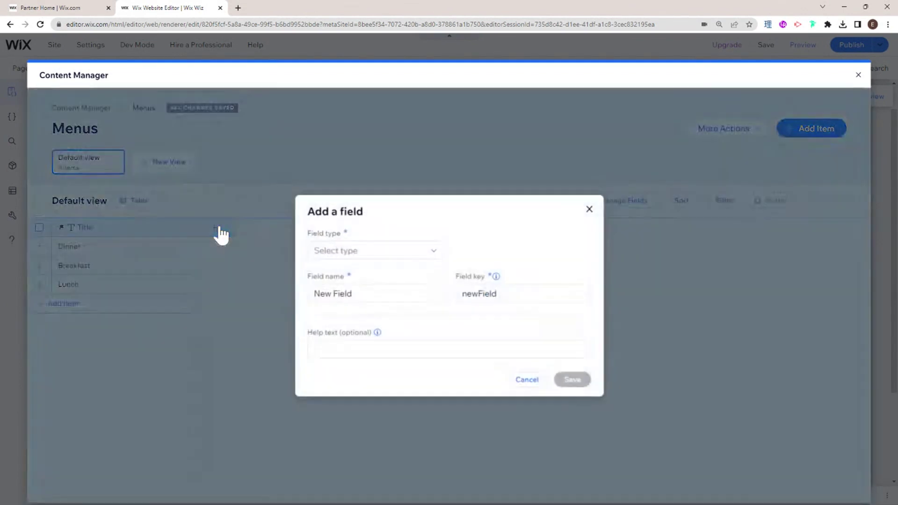
click(369, 251)
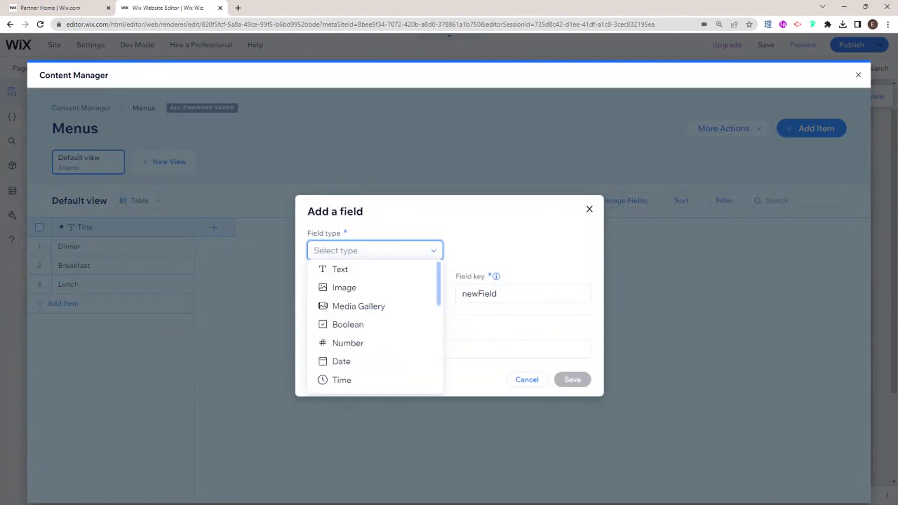
click(337, 270)
double_click(322, 283)
text(Dishs)
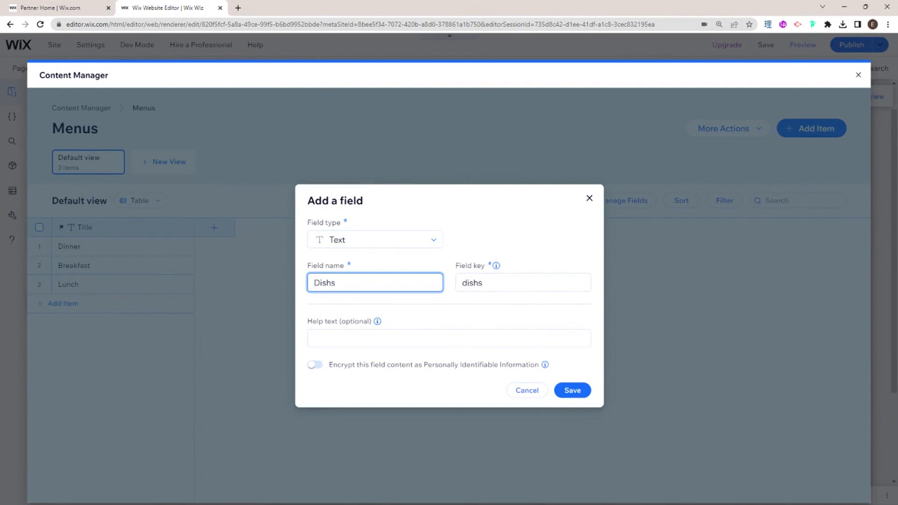
key(ctrl+a)
text(Dishes)
click(575, 392)
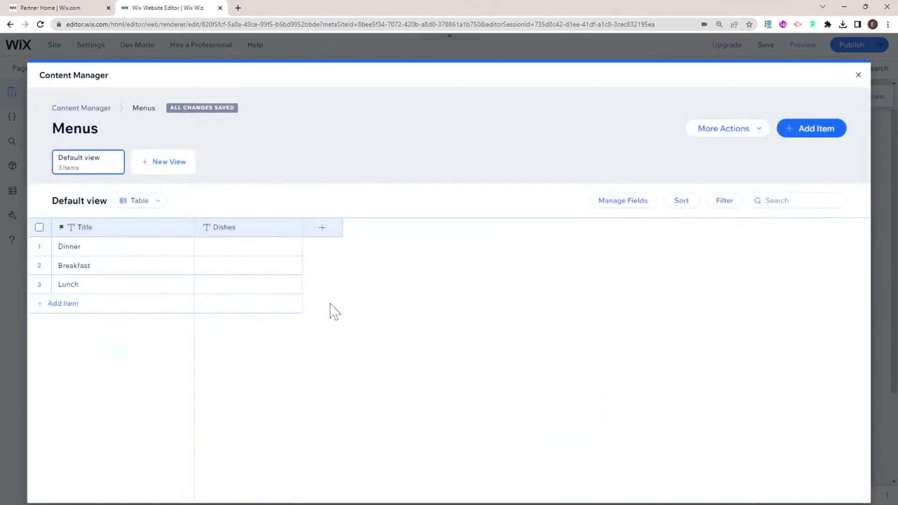
Step: Fill in the Dishes field with Pork for Dinner, Eggs for Breakfast and Sandwhich for Lunch
click(232, 248)
click(233, 248)
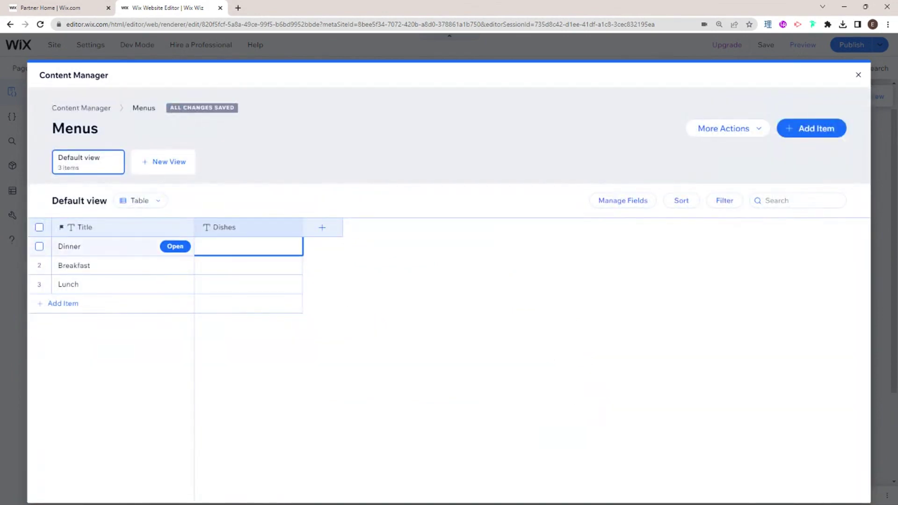
text(P)
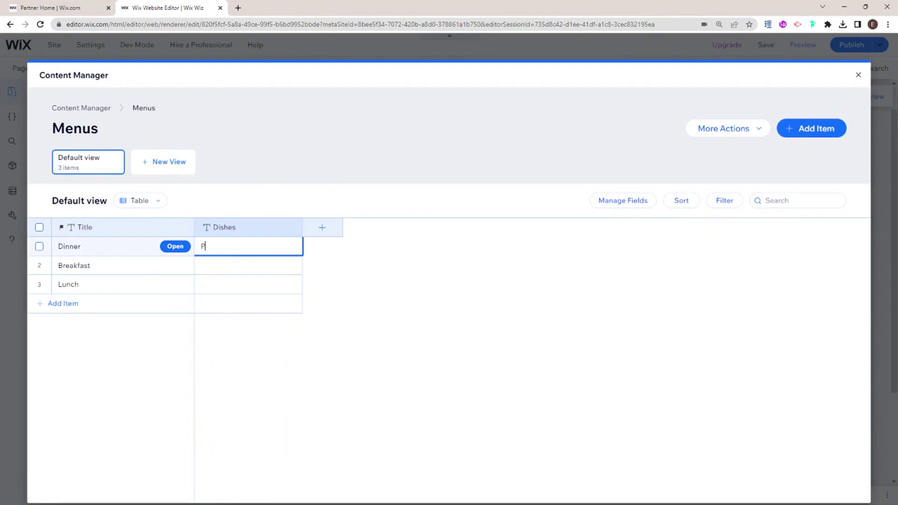
text(ork)
double_click(266, 272)
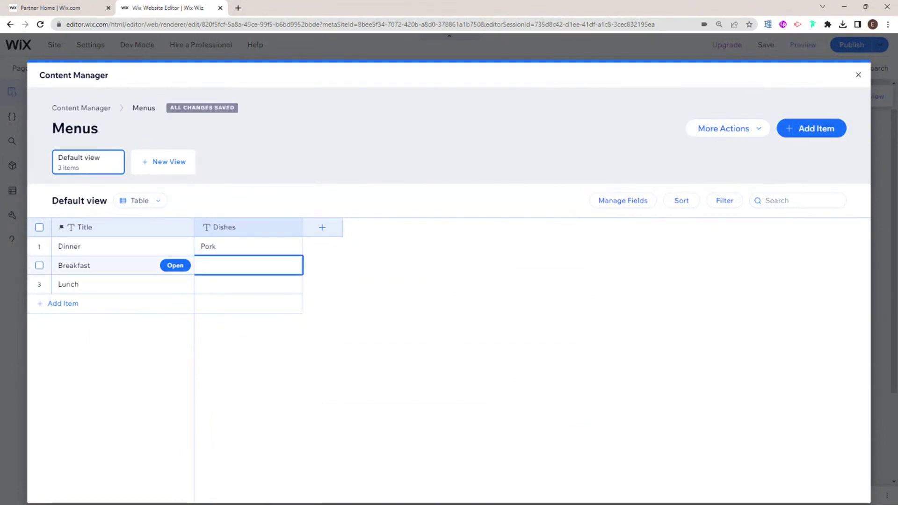
text(Eggs)
double_click(241, 285)
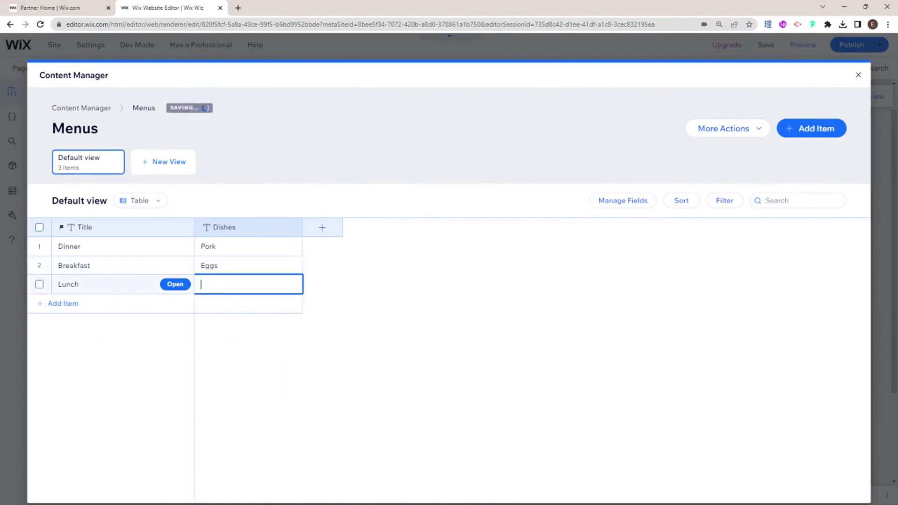
text(Snad)
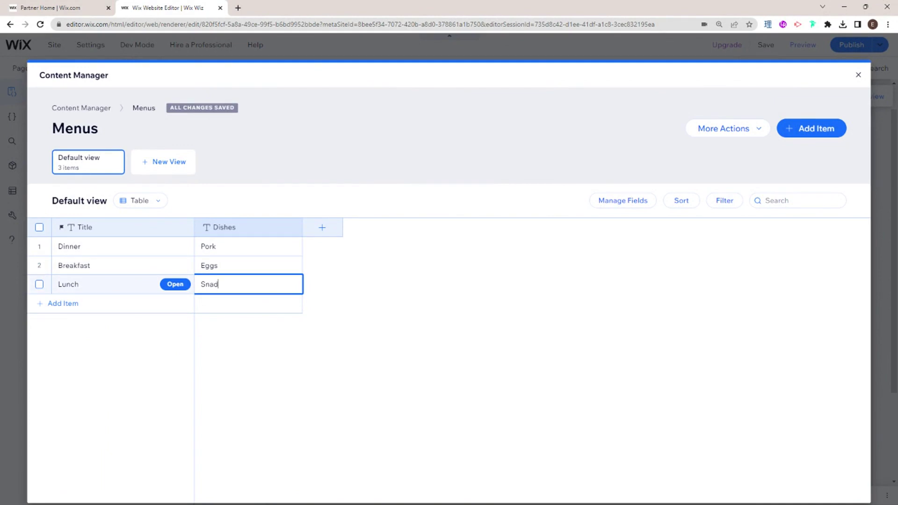
text(which)
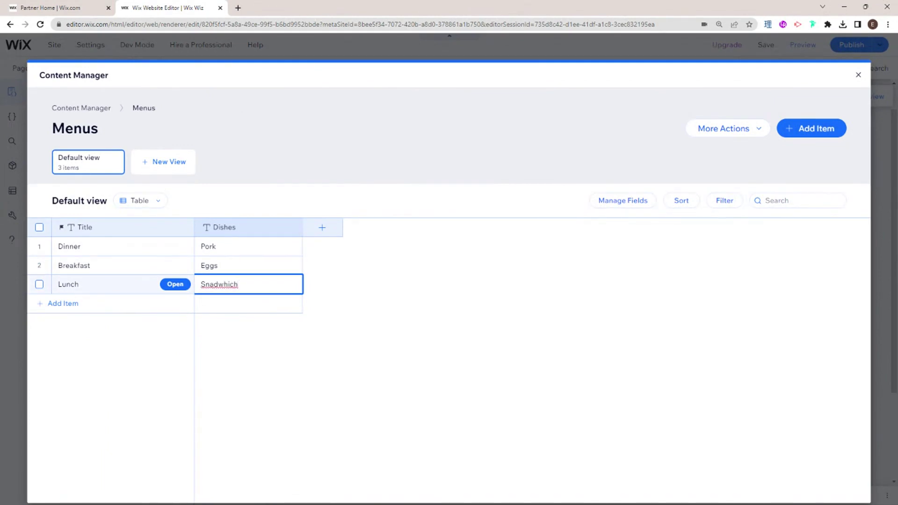
key(BackSpace)
text(n)
key(Return)
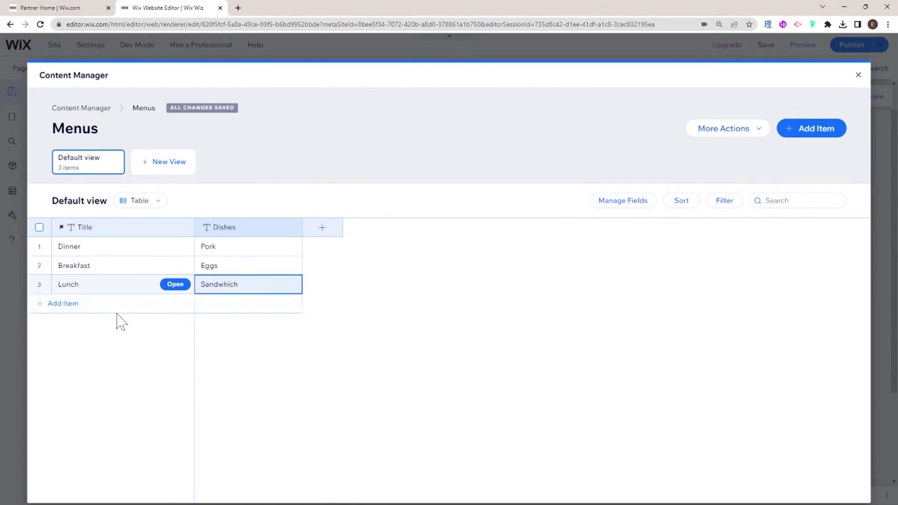
Step: Add a second set of items titled Dinner, Breakfast and Lunch below the existing three
click(80, 310)
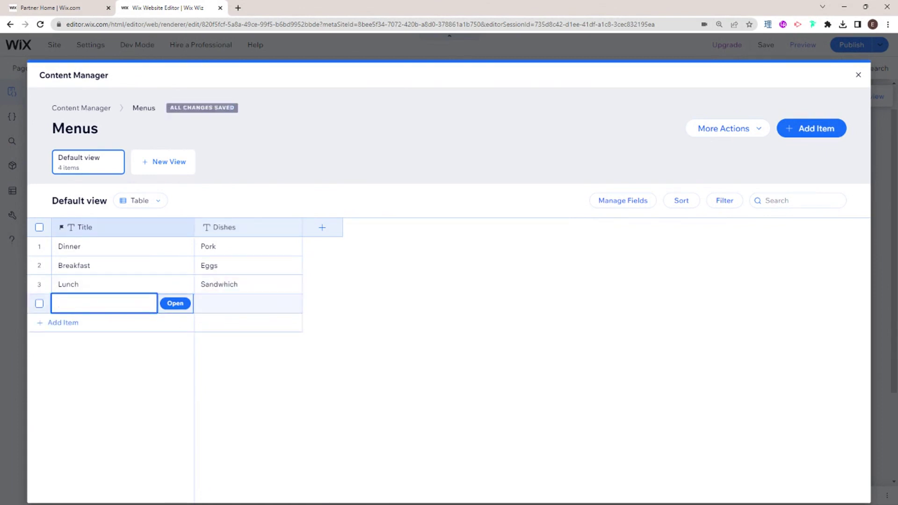
text(Dinner)
click(80, 323)
text(B)
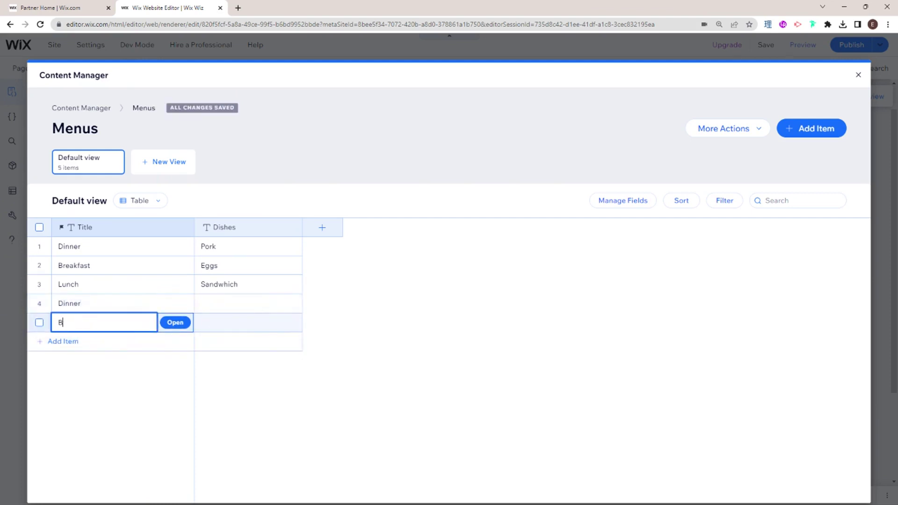
text(reakfast)
key(Return)
text(Lunch)
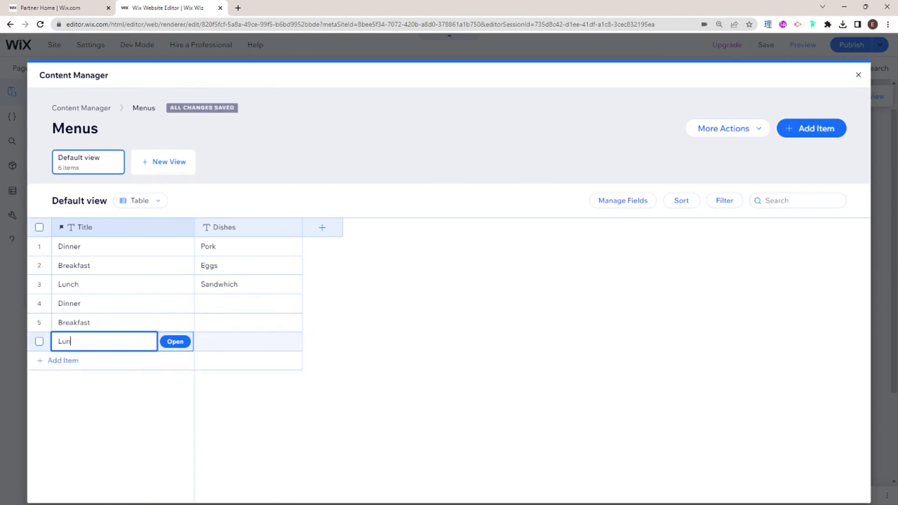
Step: Fill in the Dishes field of the second set with Steak for Dinner, Milk for Breakfast and Toast for Lunch, and close the collection
click(243, 303)
key(Return)
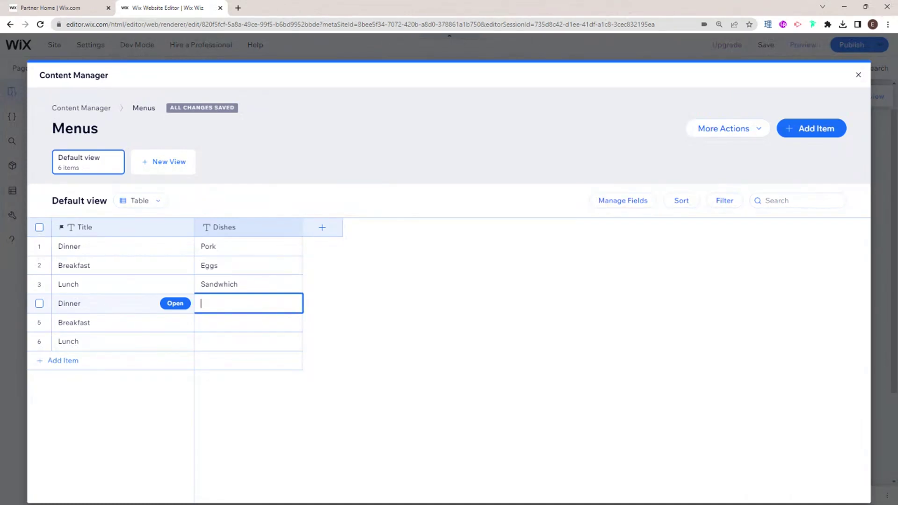
text(Steak)
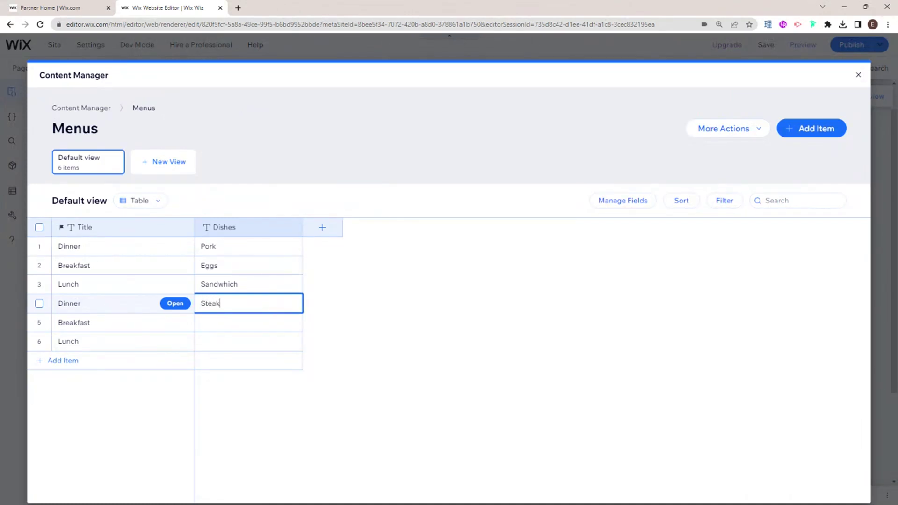
key(Return)
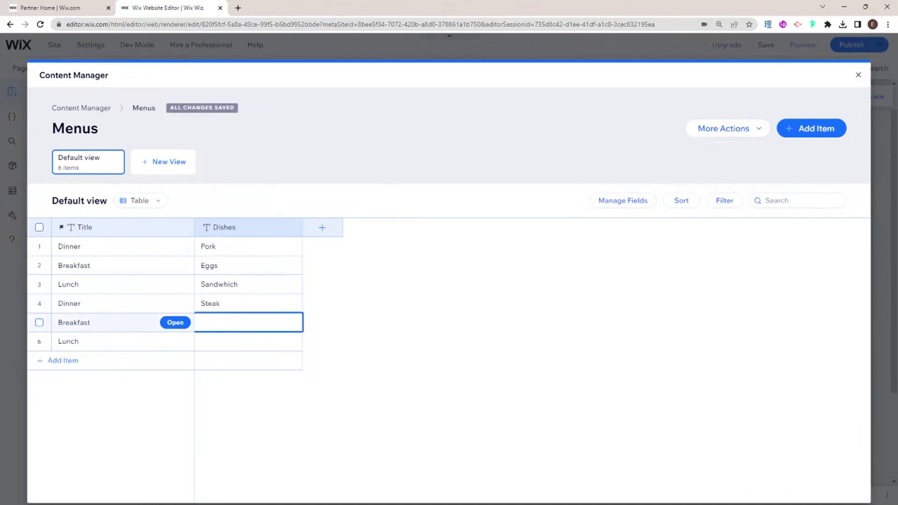
text(Milk)
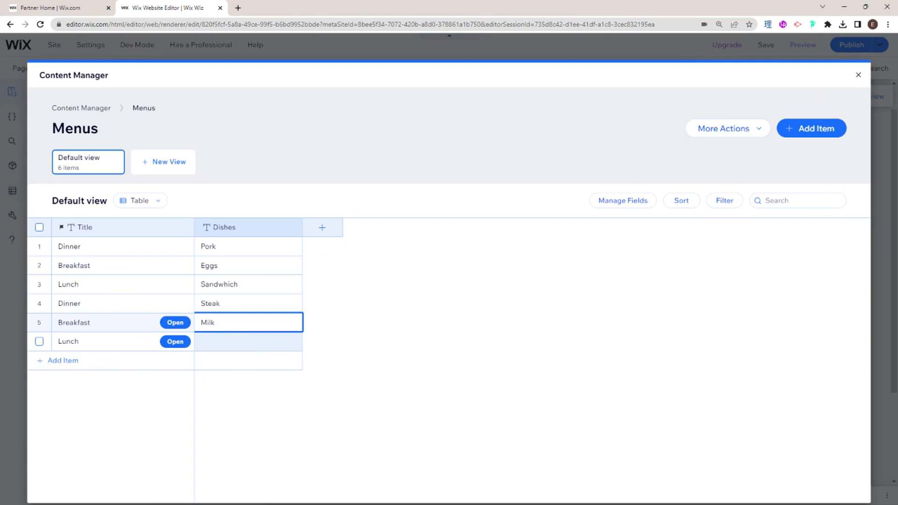
click(238, 347)
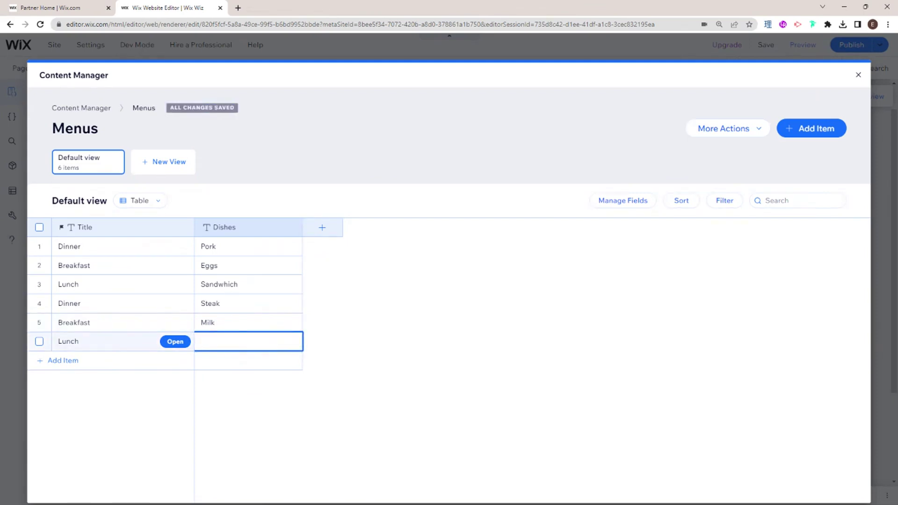
text(Toast)
key(Return)
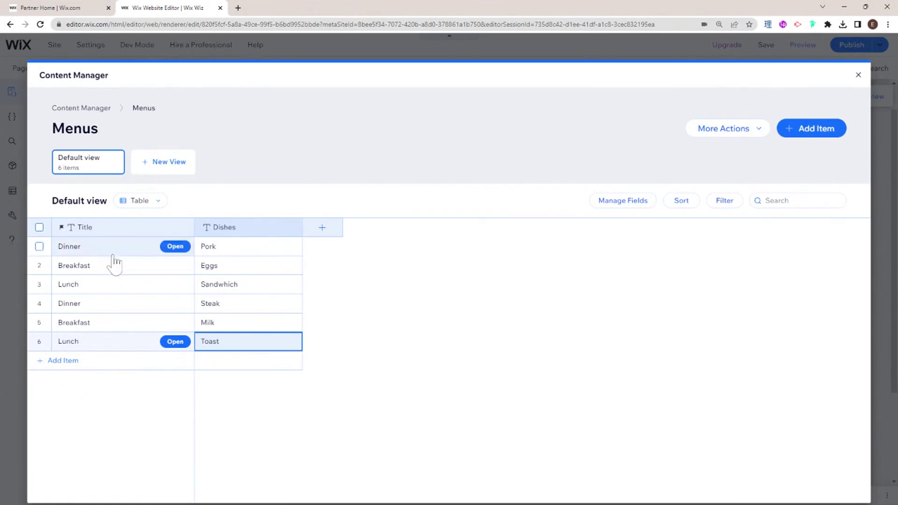
click(858, 76)
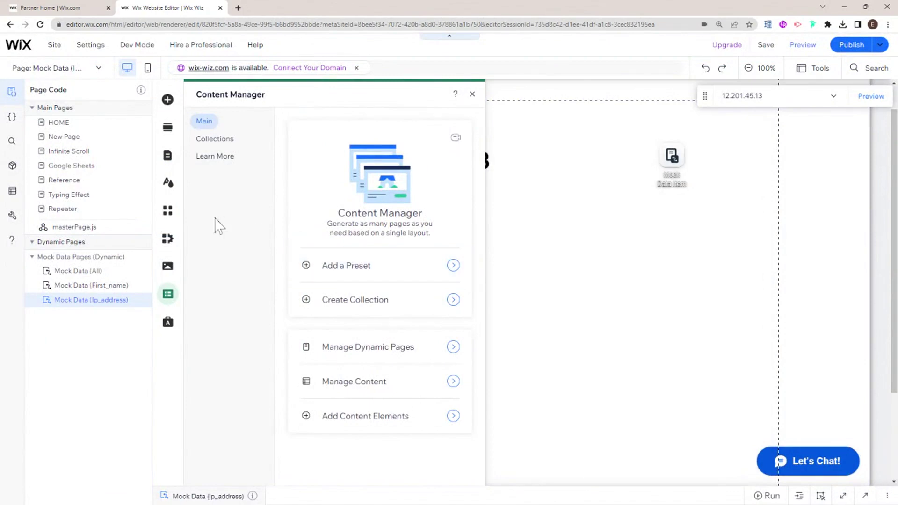
Step: Add a dynamic item page for the Menus collection
click(13, 195)
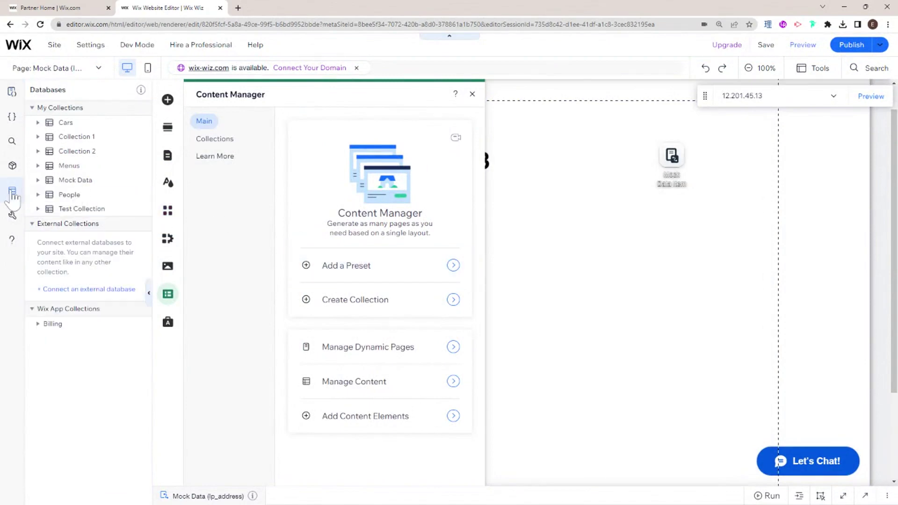
click(141, 165)
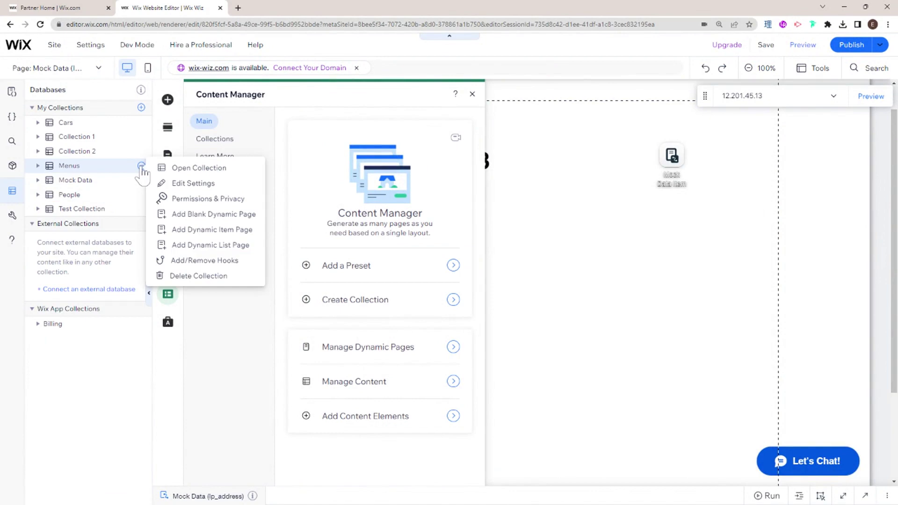
click(207, 230)
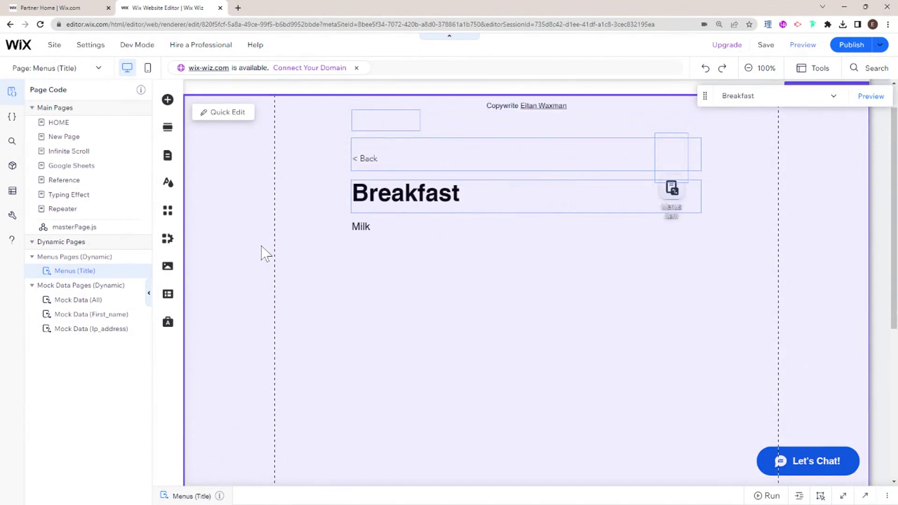
click(399, 197)
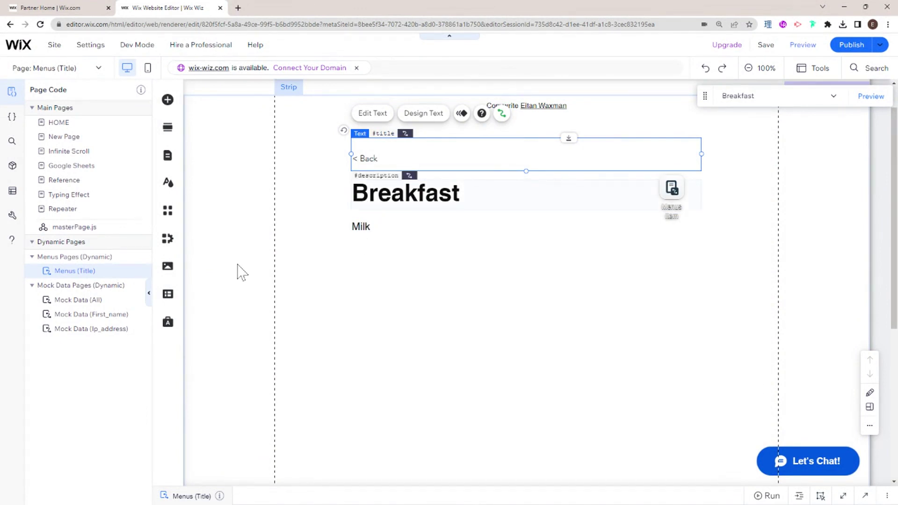
Step: Extend the URL of the Menus (Title) dynamic page with a slash and the Dishes field after Title
click(141, 271)
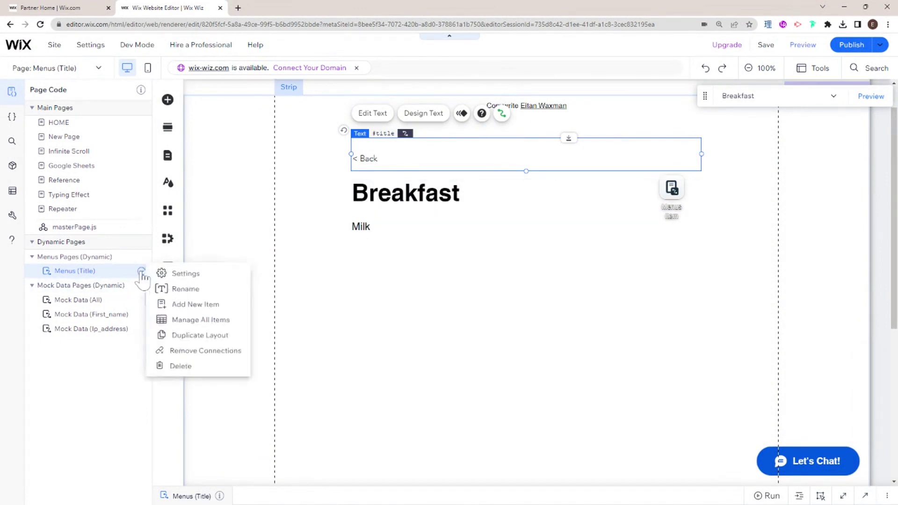
click(174, 275)
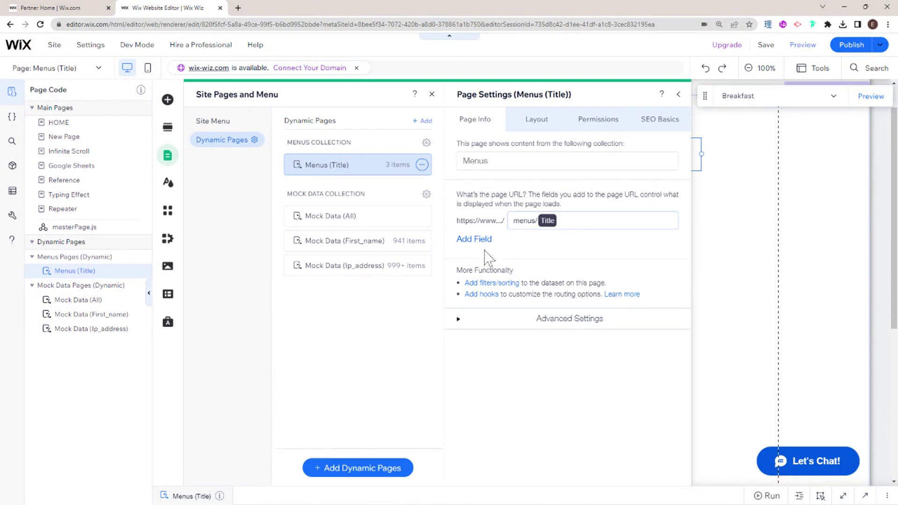
click(555, 228)
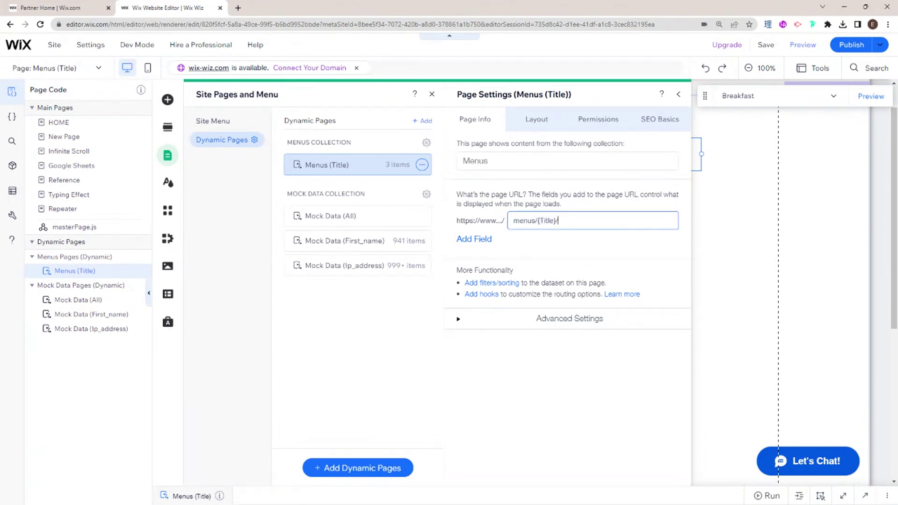
click(487, 240)
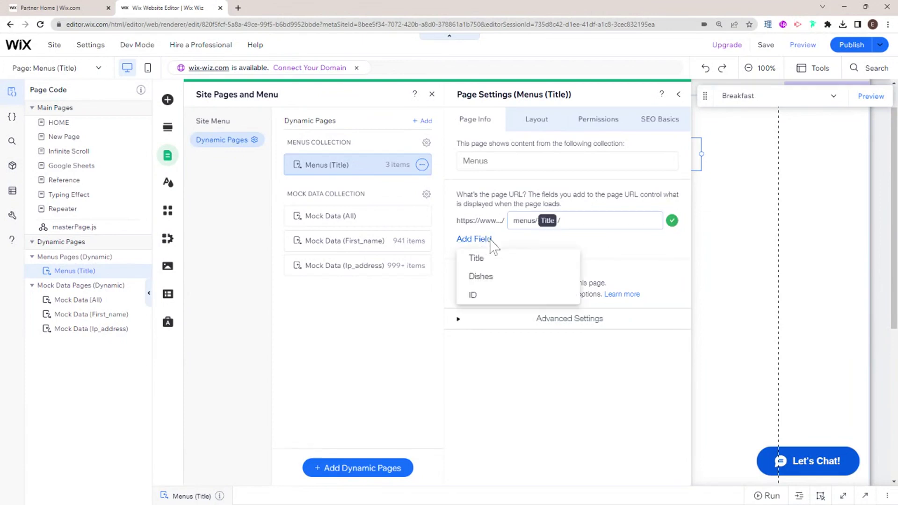
click(487, 277)
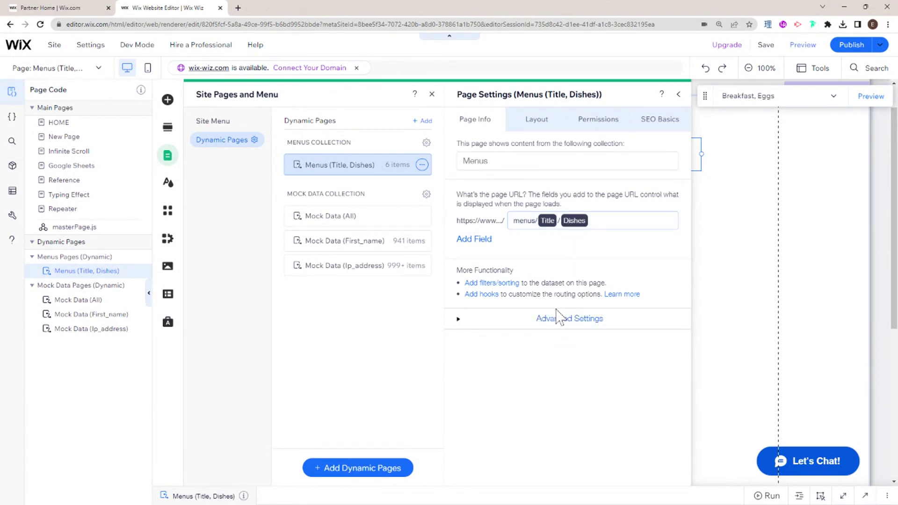
click(678, 94)
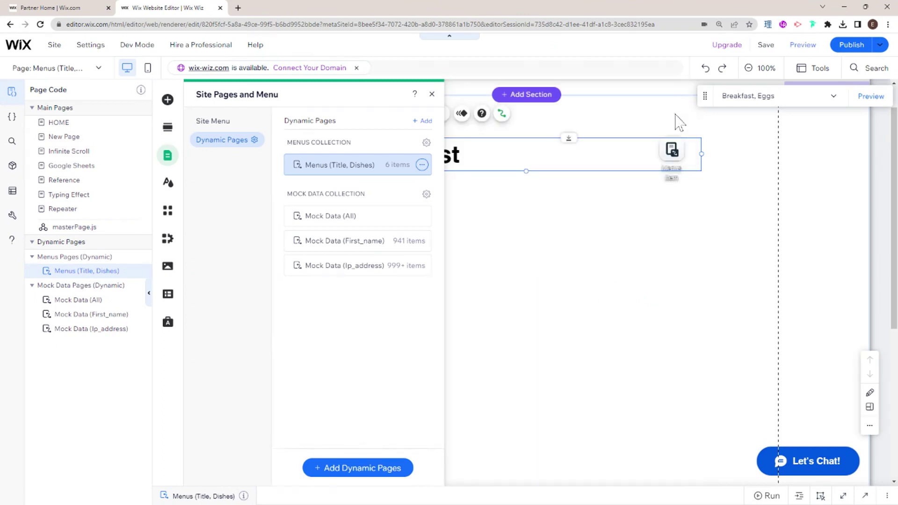
Step: Publish the site and open the live version
click(846, 47)
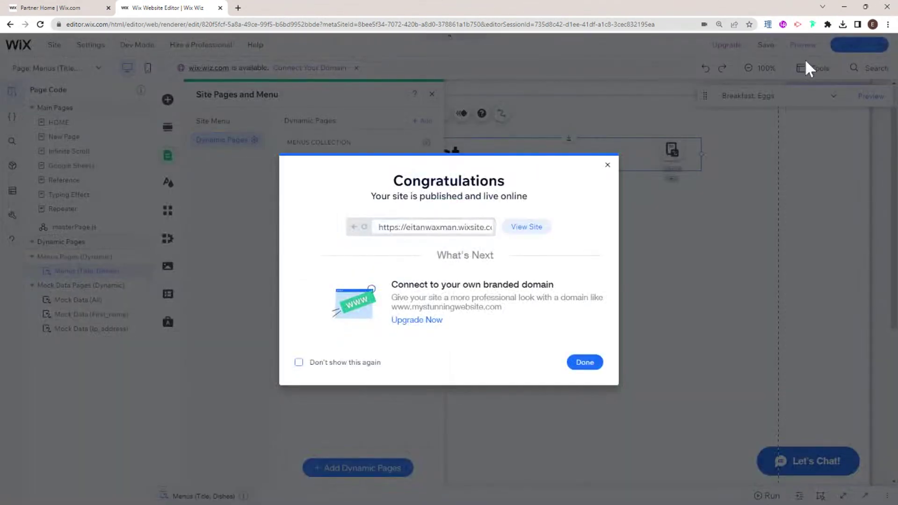
click(608, 165)
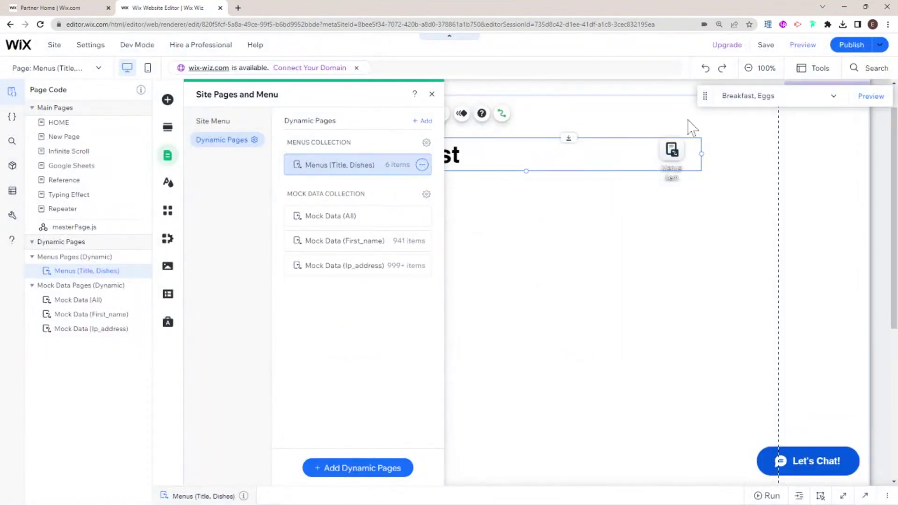
click(422, 164)
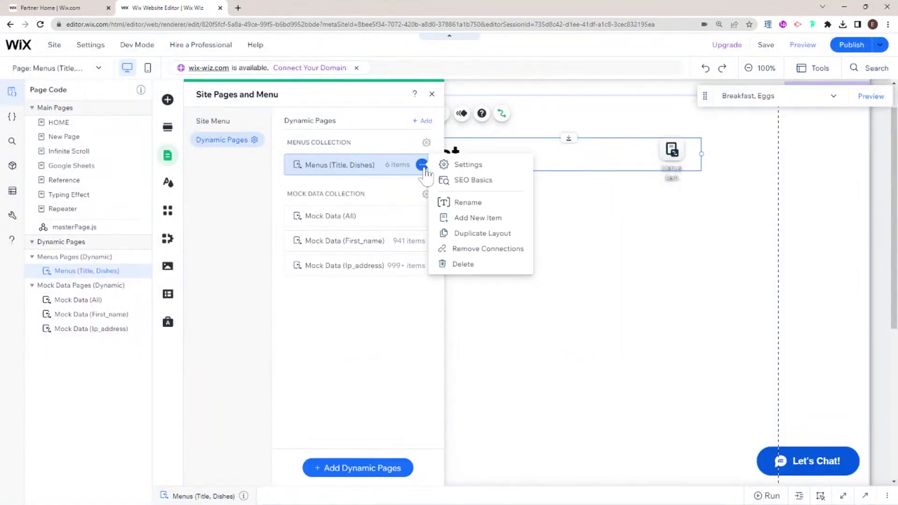
click(881, 45)
mouse_move(852, 41)
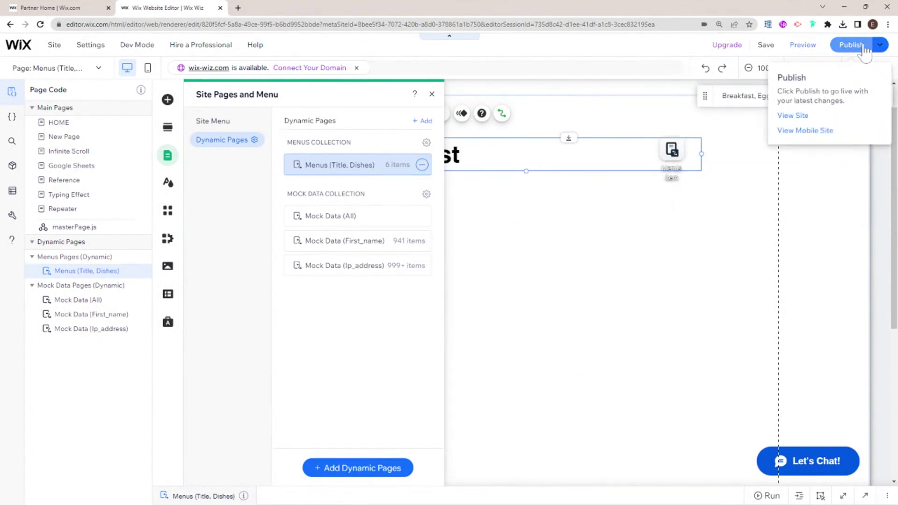
click(802, 121)
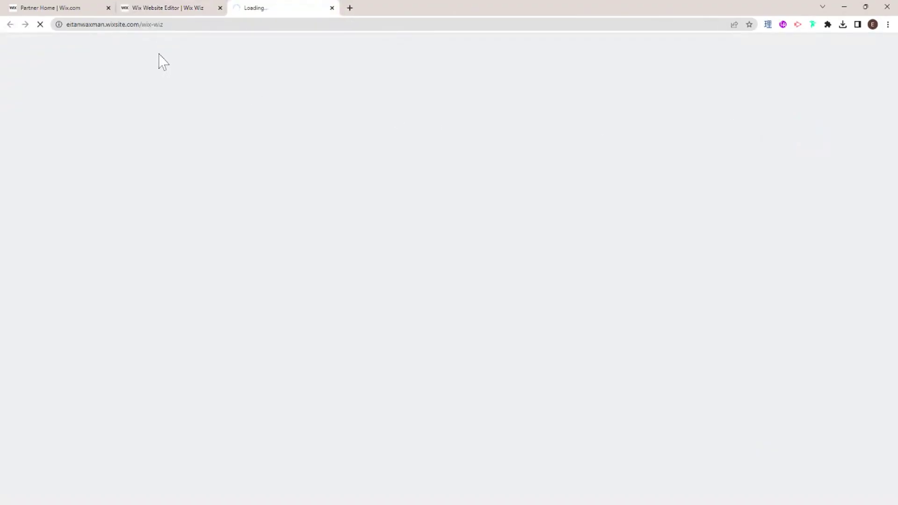
Step: Load the live site's dynamic page at /menus/breakfast/eggs
click(163, 25)
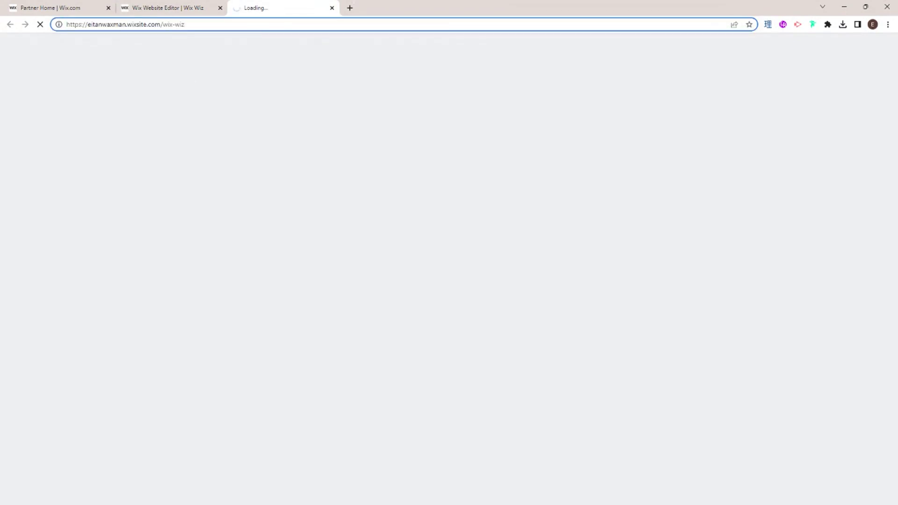
text(/menus)
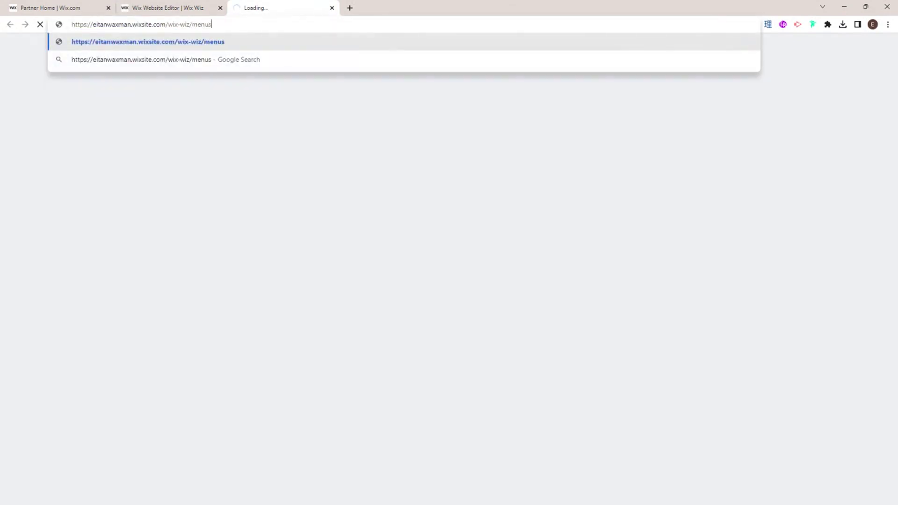
text(/)
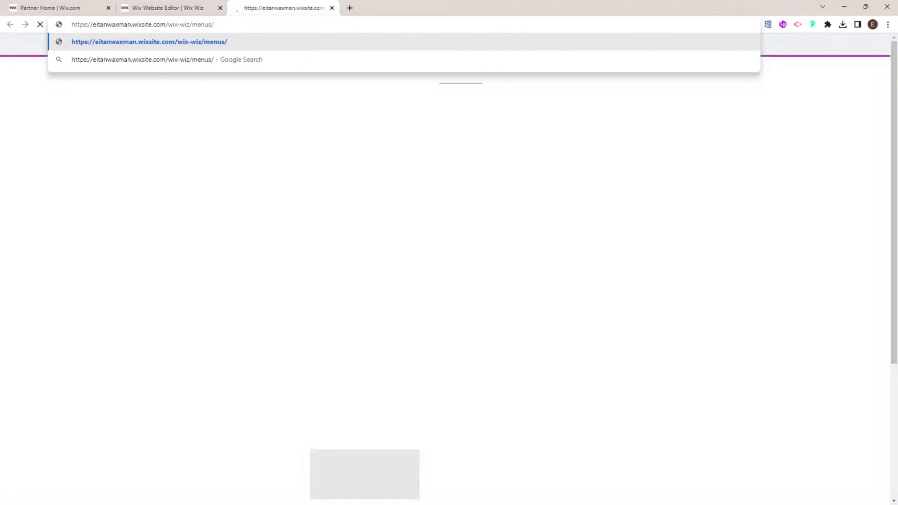
text(breakfast)
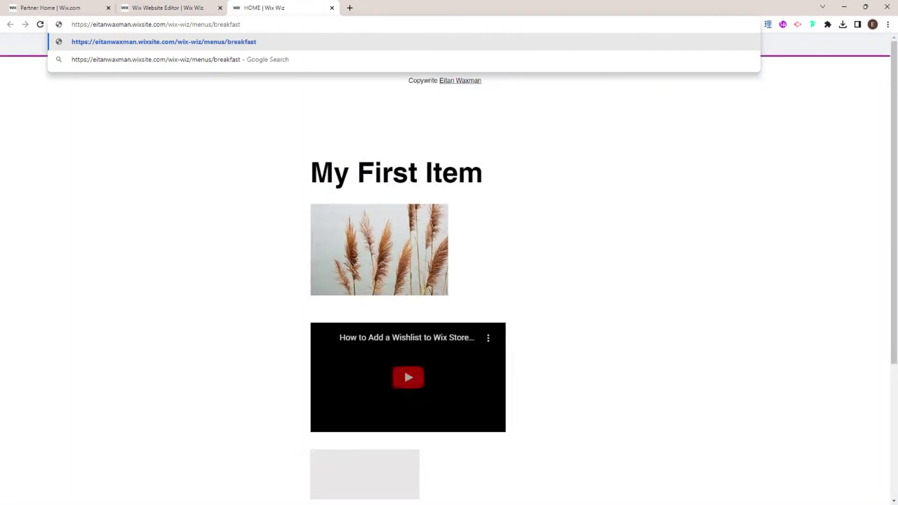
text(/)
text(eggs)
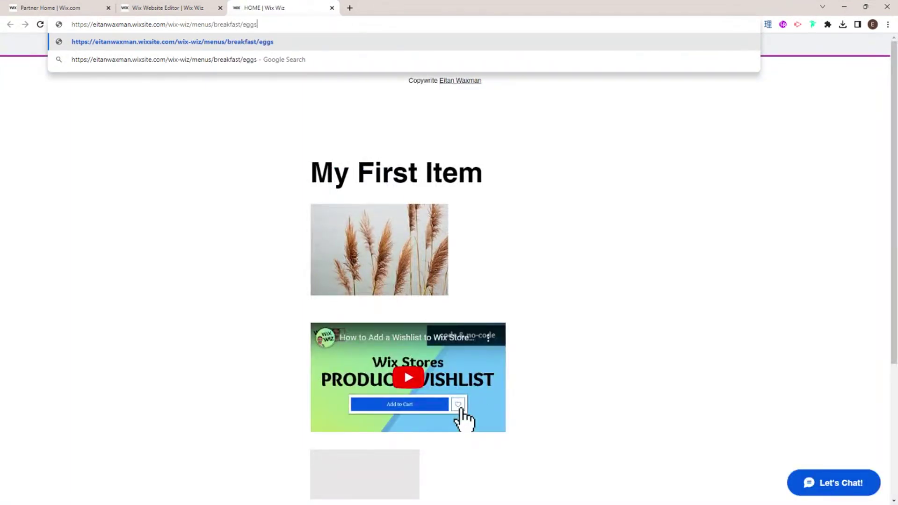
key(Return)
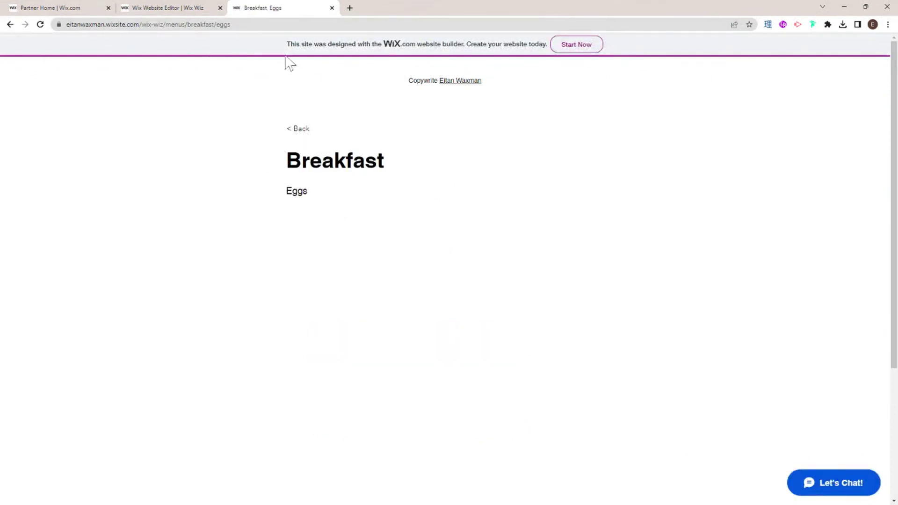
Step: Change the live page address to /menus/dinner/steak and load that item page
click(187, 24)
click(252, 24)
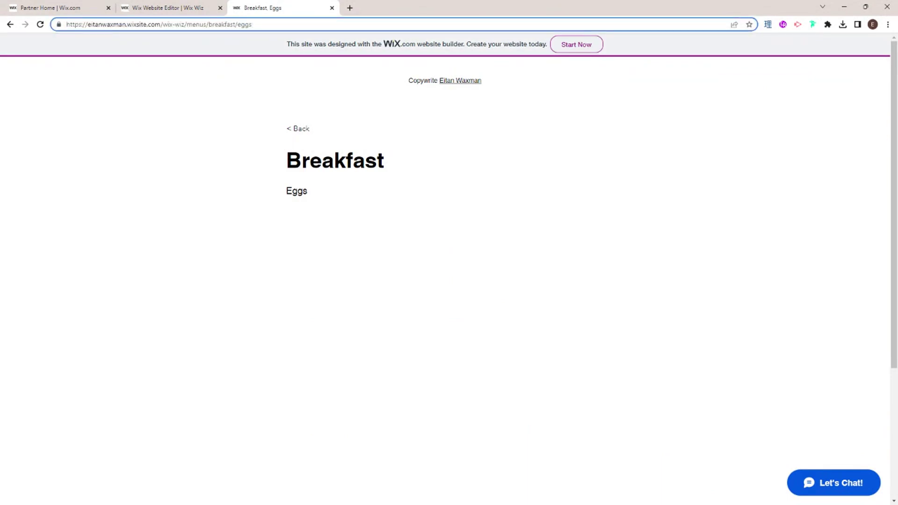
drag(253, 24, 209, 24)
text(dinner)
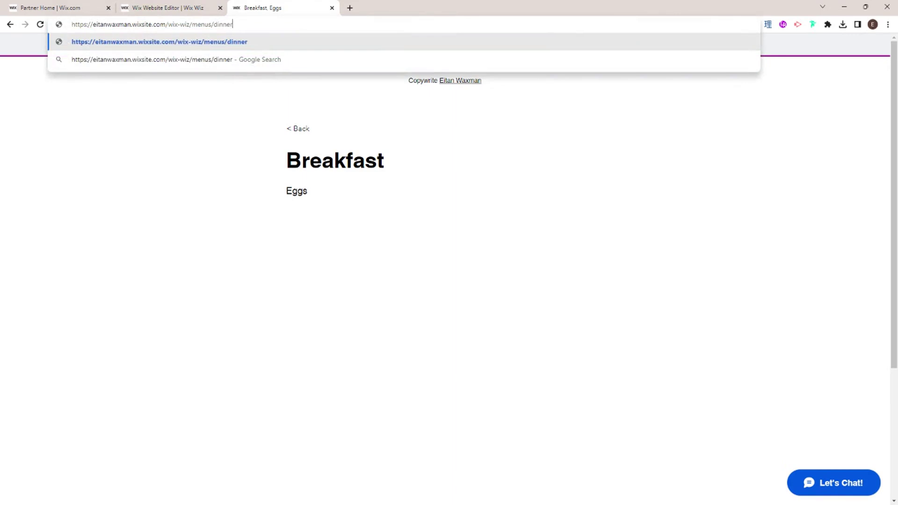
text(/steak)
key(Return)
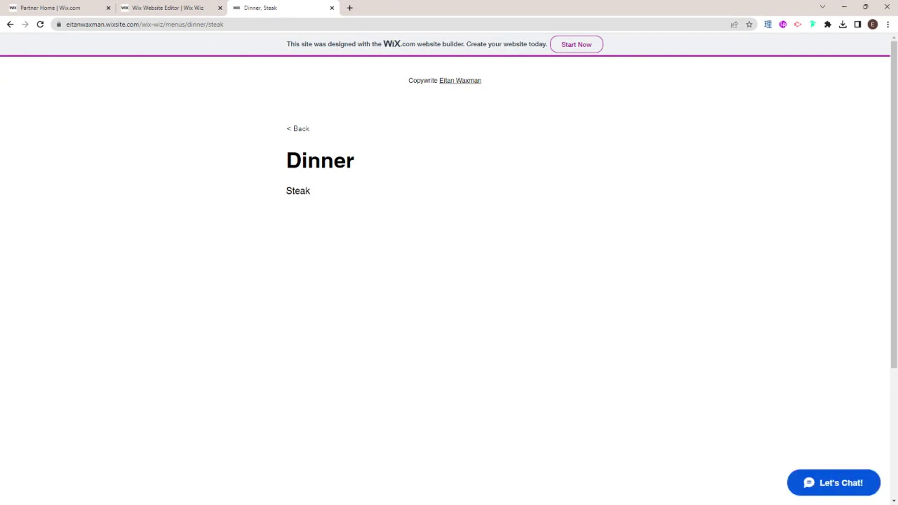
Step: Load the live item page at /menus/dinner/pork and return to the Wix editor with the site pages panel closed
click(237, 24)
double_click(237, 24)
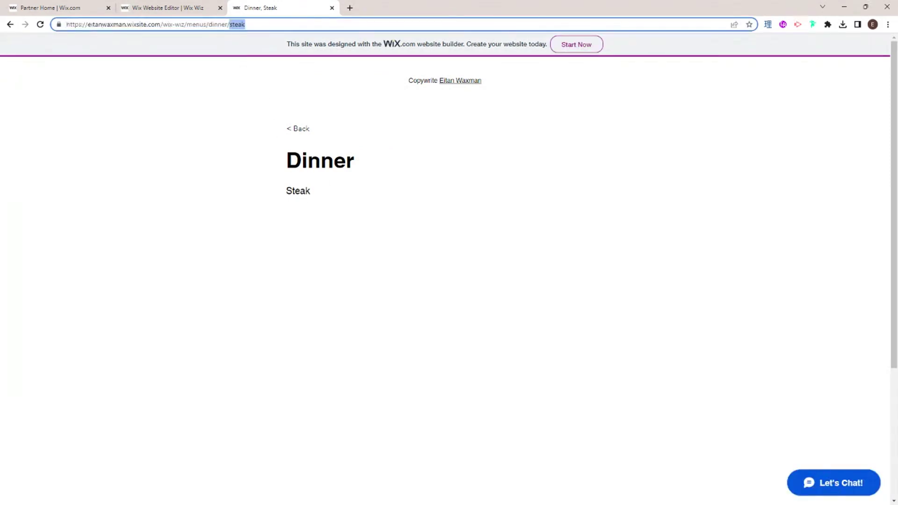
text(pork)
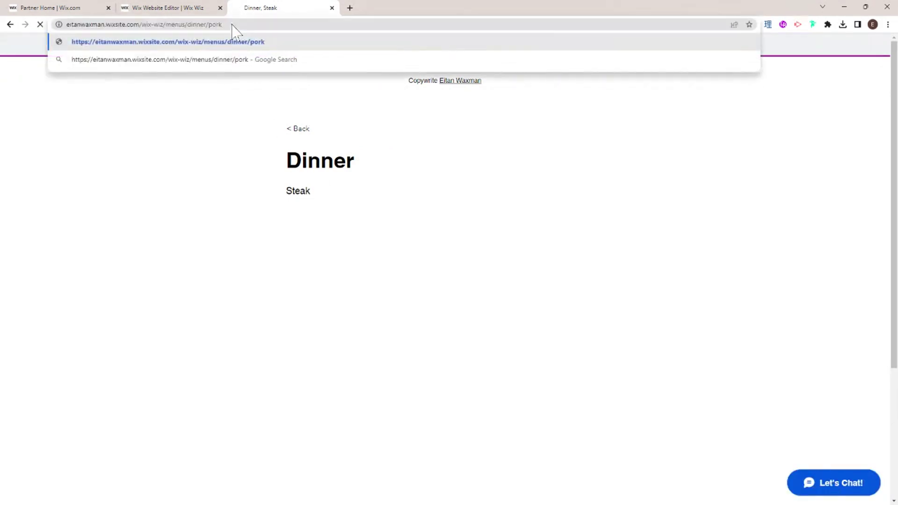
key(Return)
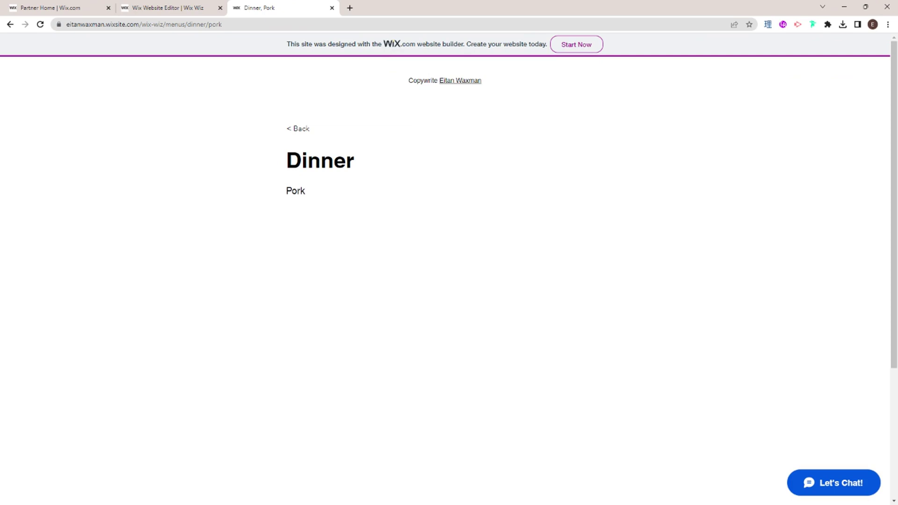
click(192, 9)
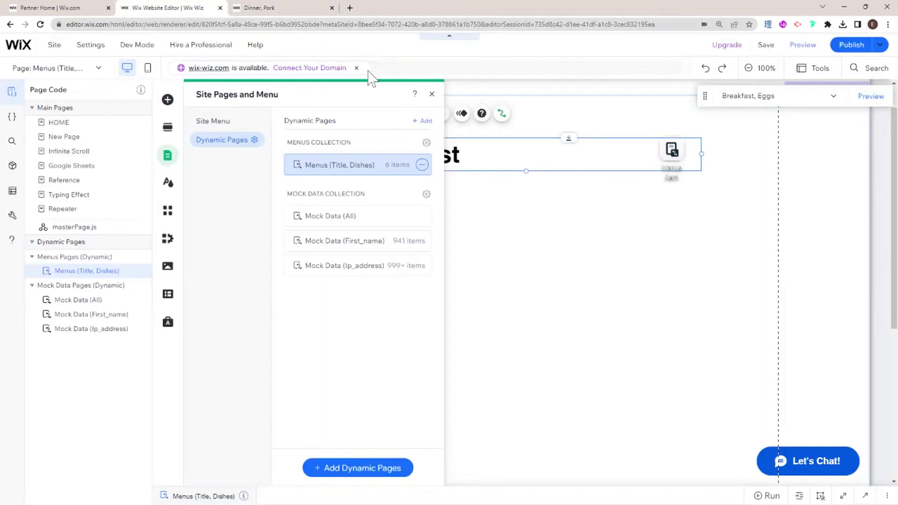
click(432, 94)
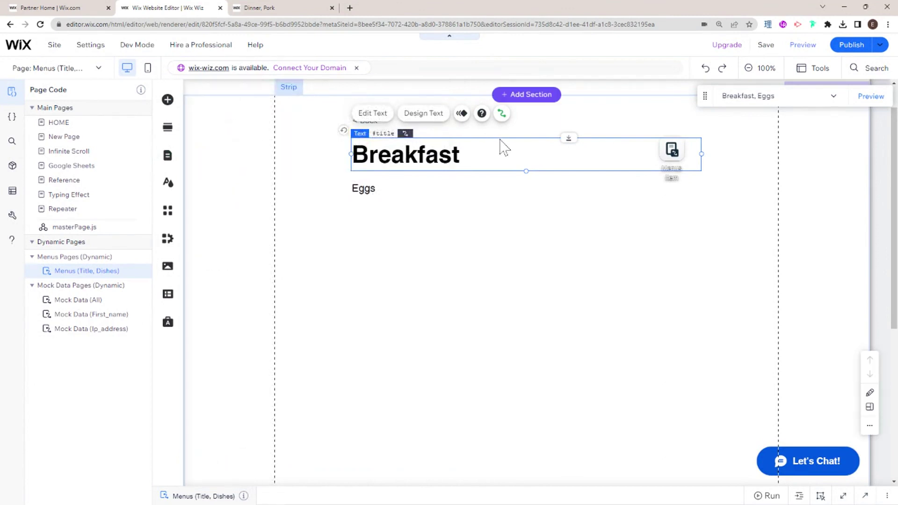